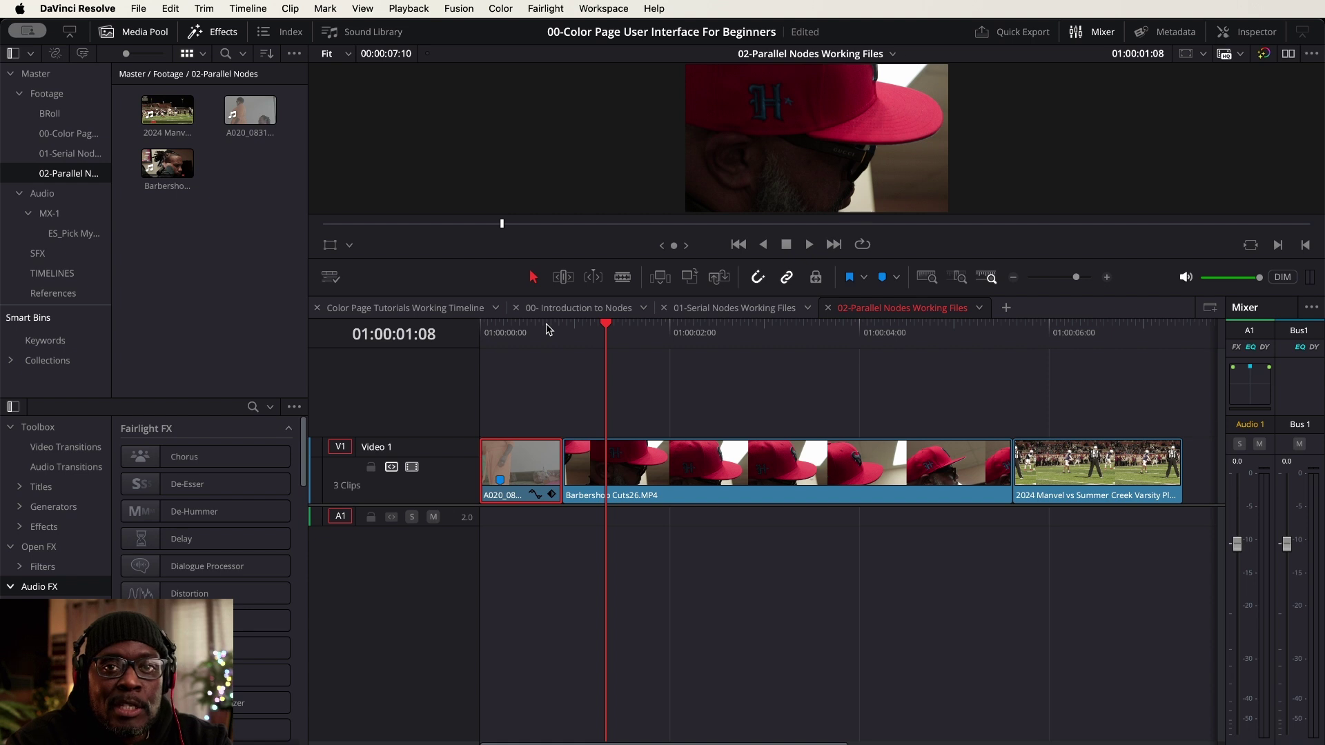
Step: Open the Barbershop Cuts26.MP4 clip on the Color page and add a distant serial node labelled Resultant after the Original node
{"action": "left_click", "coordinate": [744, 461]}
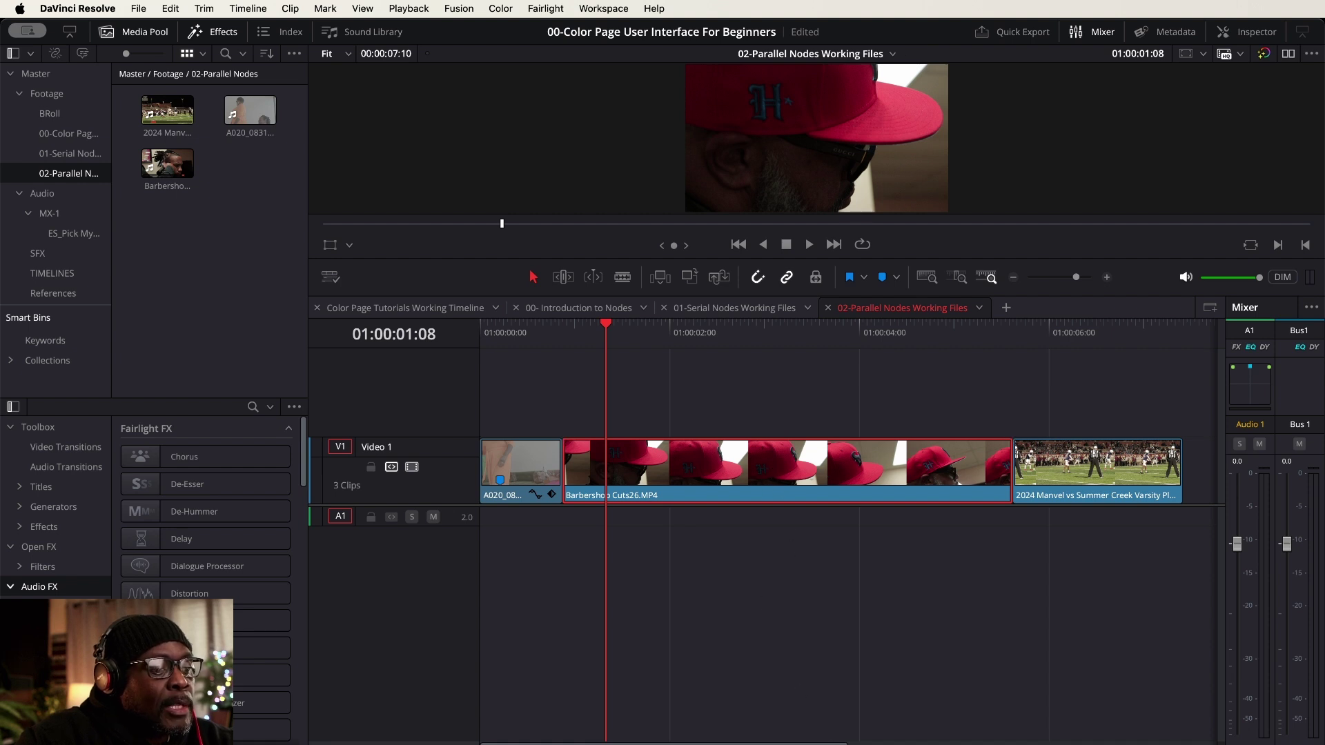
{"action": "key", "text": "shift+6"}
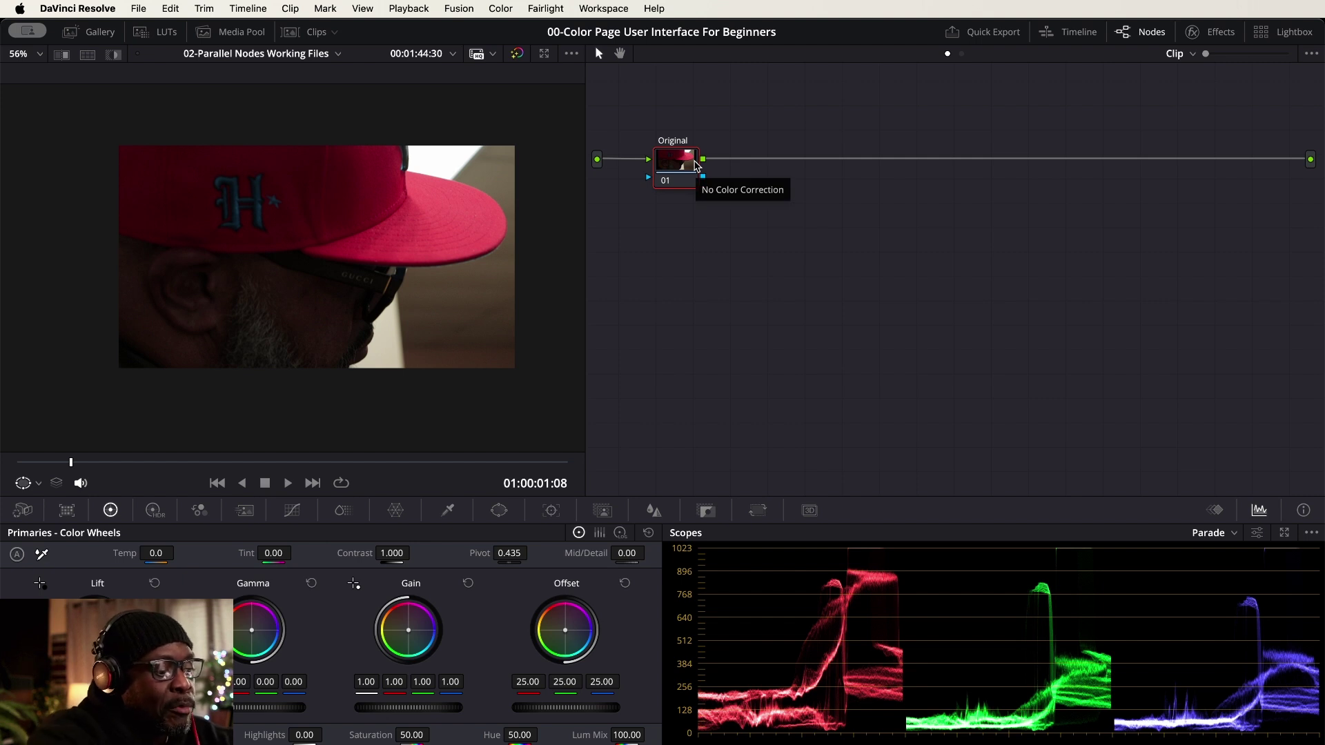
{"action": "key", "text": "alt+s"}
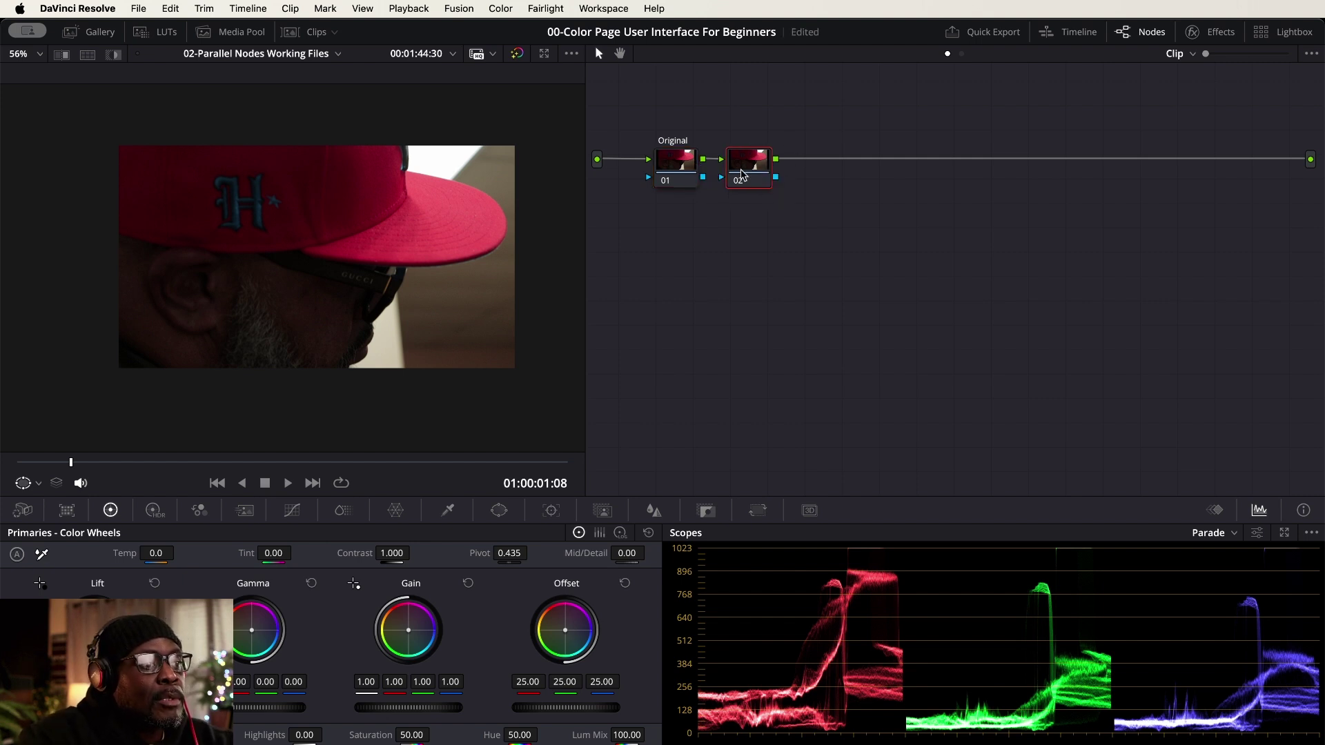
{"action": "left_click_drag", "start_coordinate": [737, 169], "coordinate": [943, 163]}
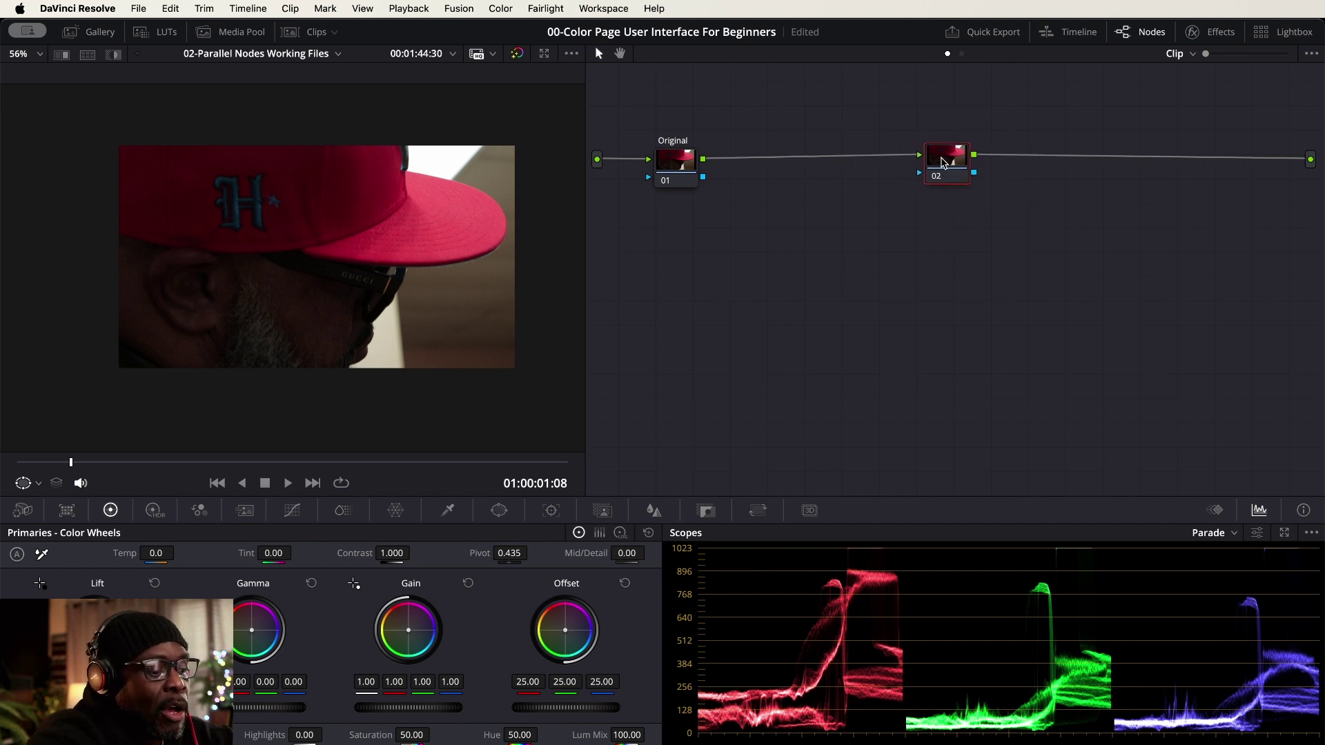
{"action": "key", "text": "Caps_Lock"}
{"action": "type", "text": "R"}
{"action": "key", "text": "Caps_Lock"}
{"action": "type", "text": "esultant"}
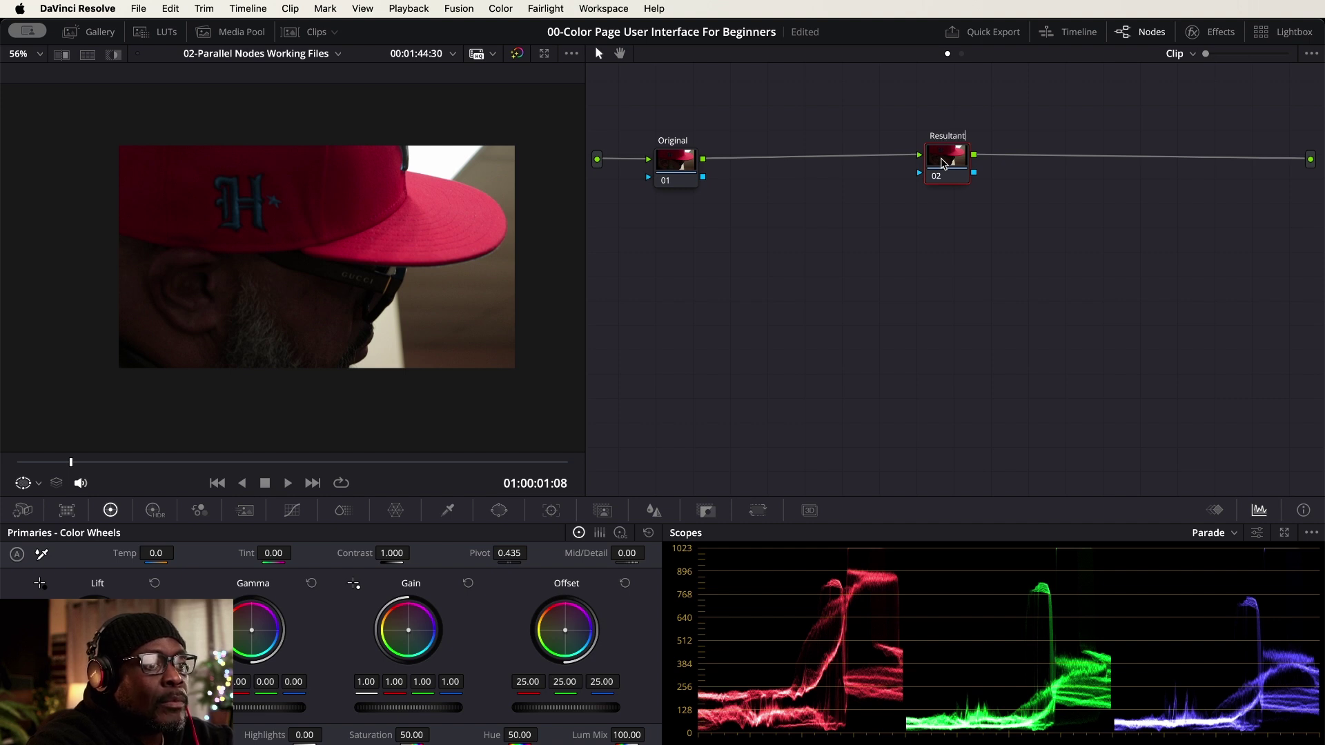
{"action": "key", "text": "Return"}
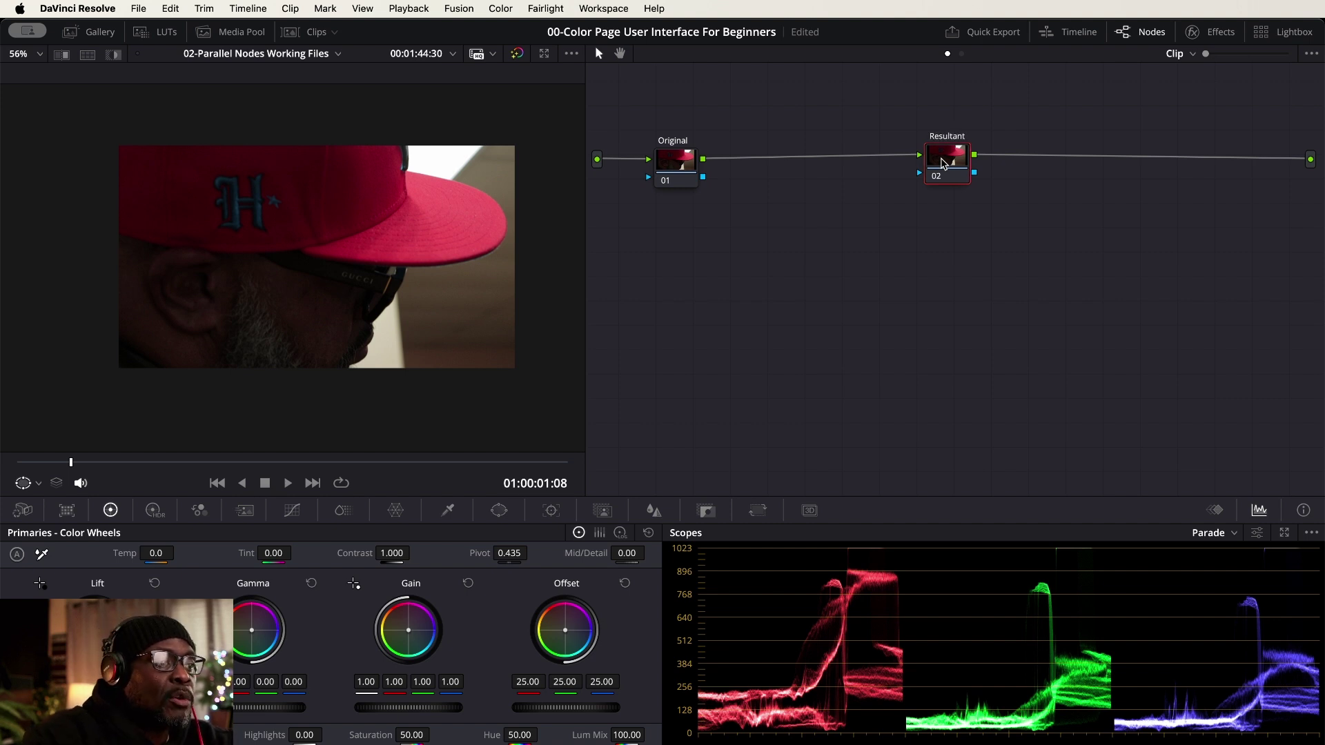
Step: Insert a serial node labelled Subject after the Original node and space the two nodes apart
{"action": "left_click", "coordinate": [675, 165]}
{"action": "key", "text": "alt+s"}
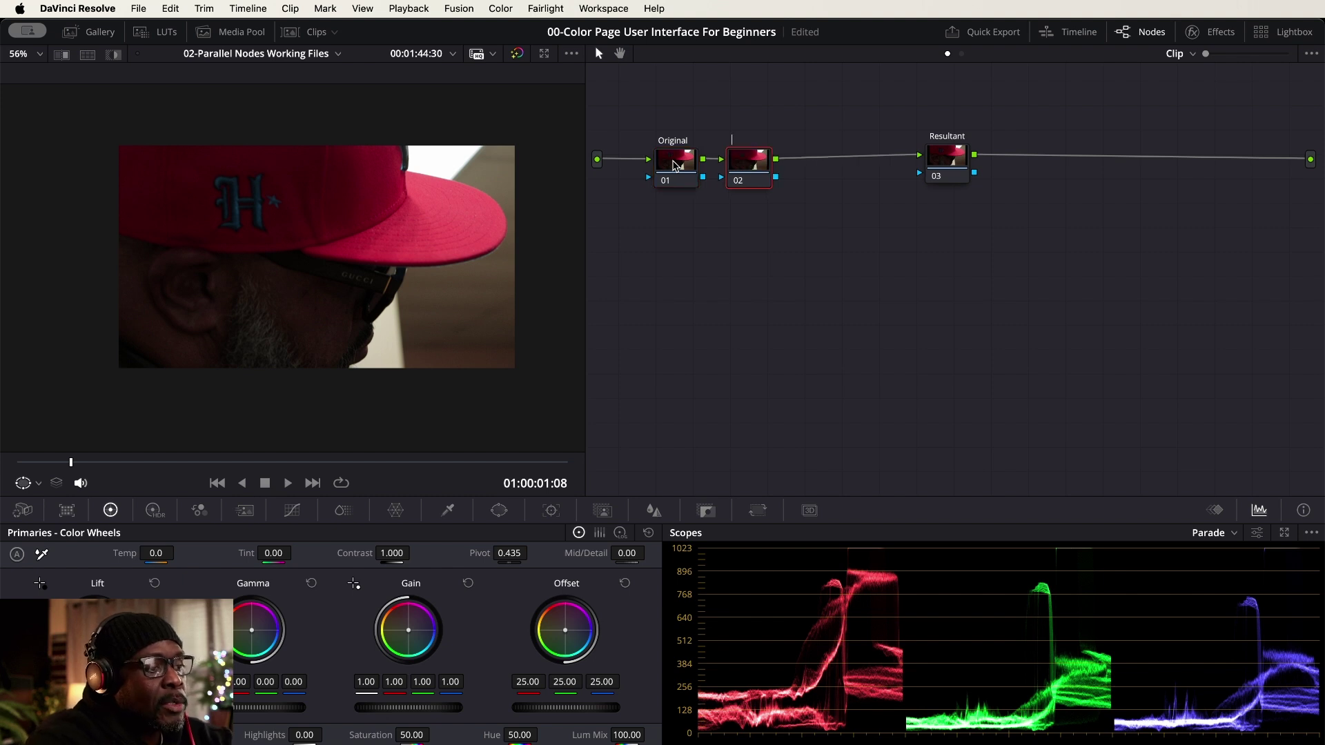
{"action": "type", "text": "Subject"}
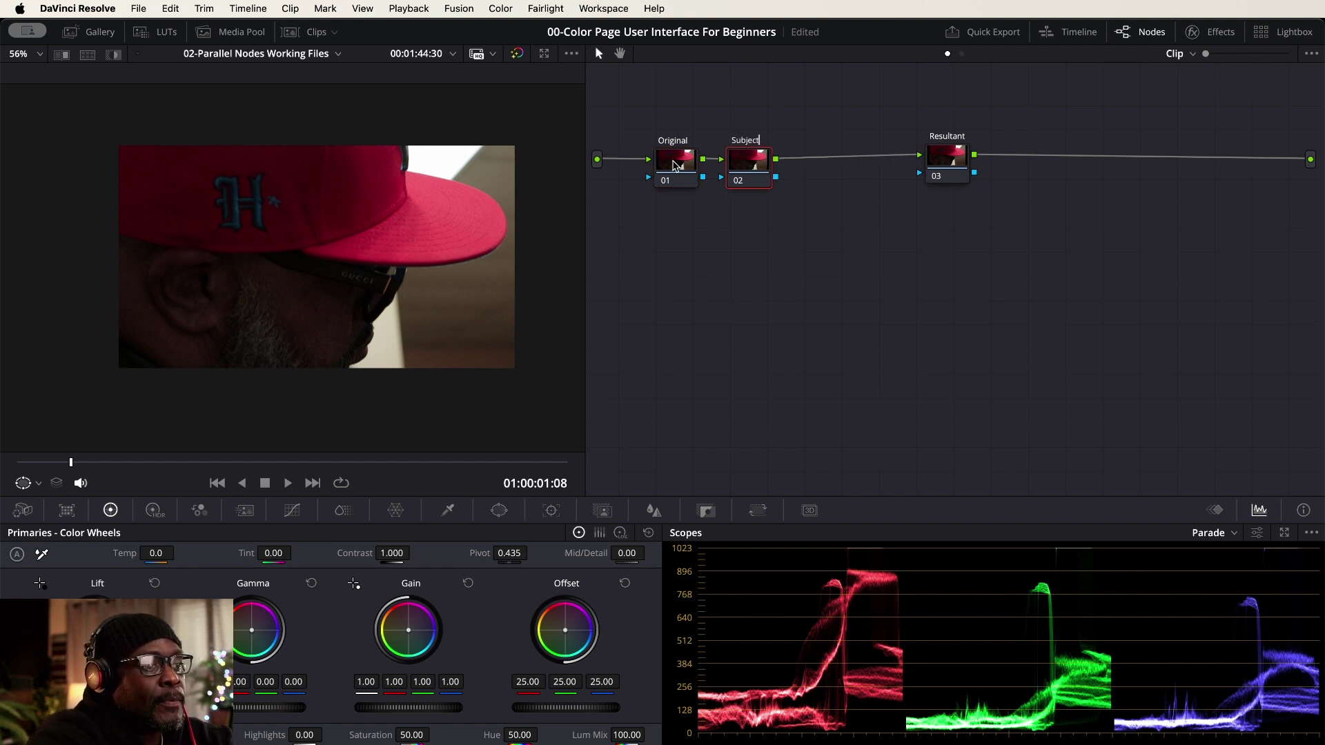
{"action": "key", "text": "Return"}
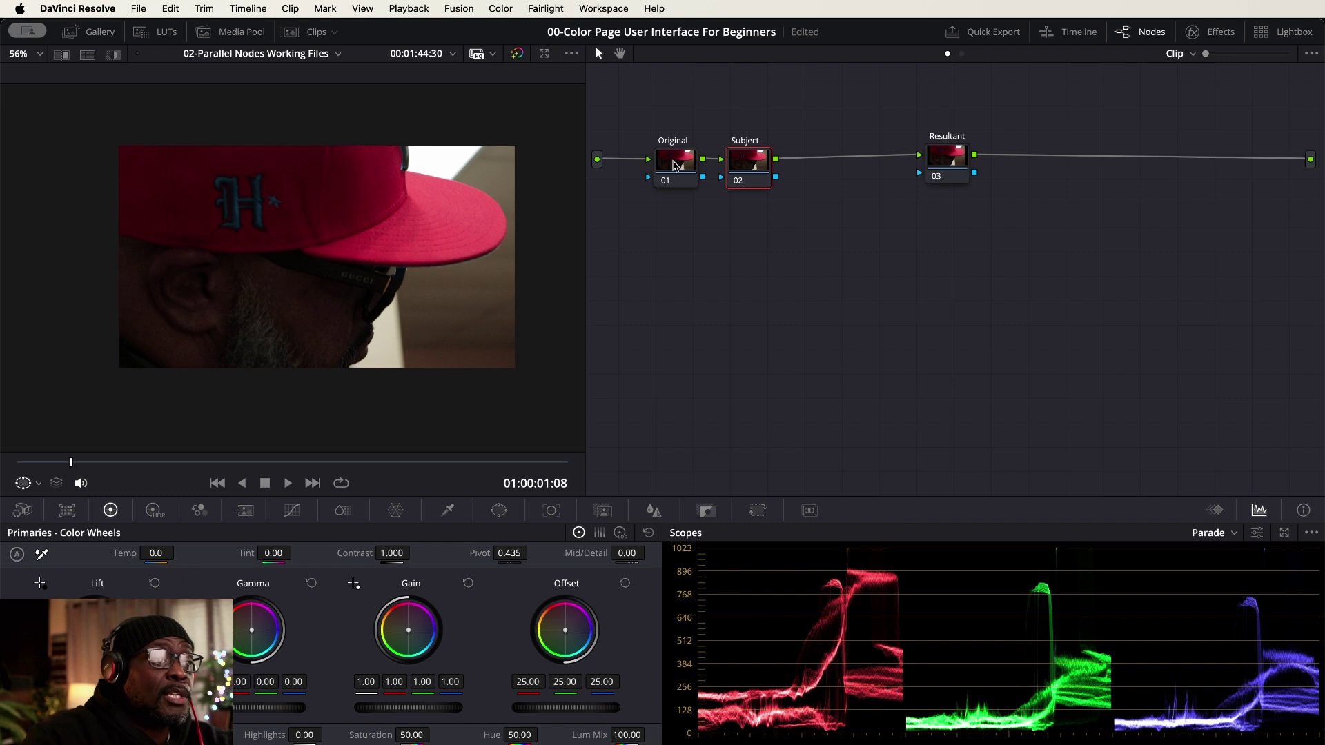
{"action": "left_click_drag", "start_coordinate": [744, 167], "coordinate": [752, 163]}
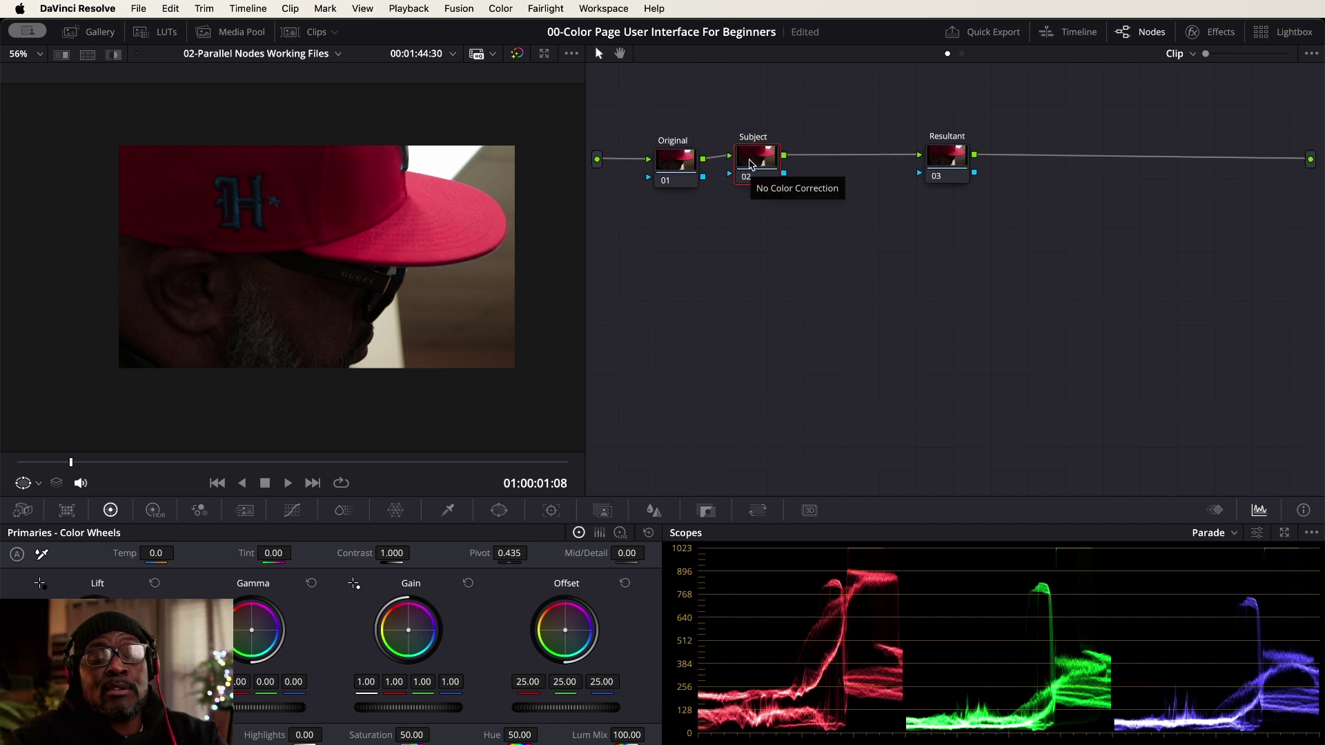
{"action": "left_click_drag", "start_coordinate": [750, 163], "coordinate": [649, 163]}
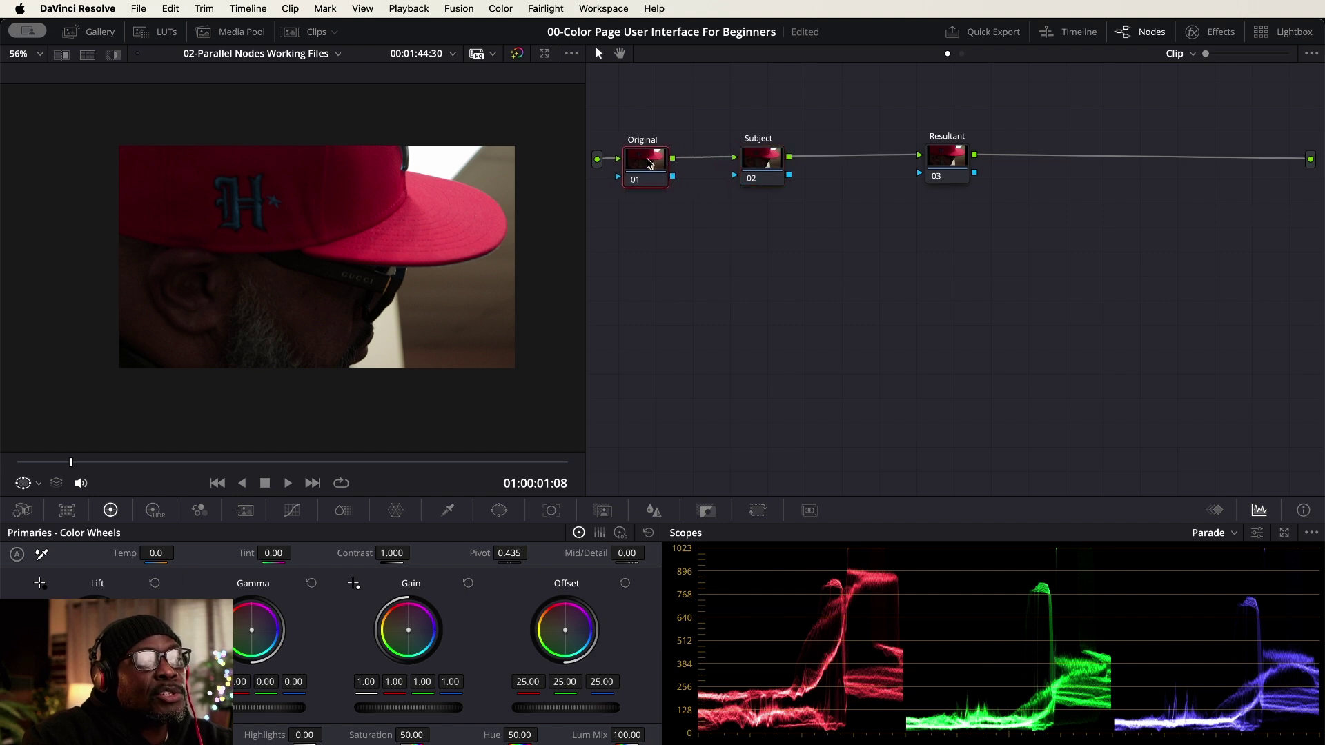
{"action": "left_click_drag", "start_coordinate": [765, 158], "coordinate": [766, 155]}
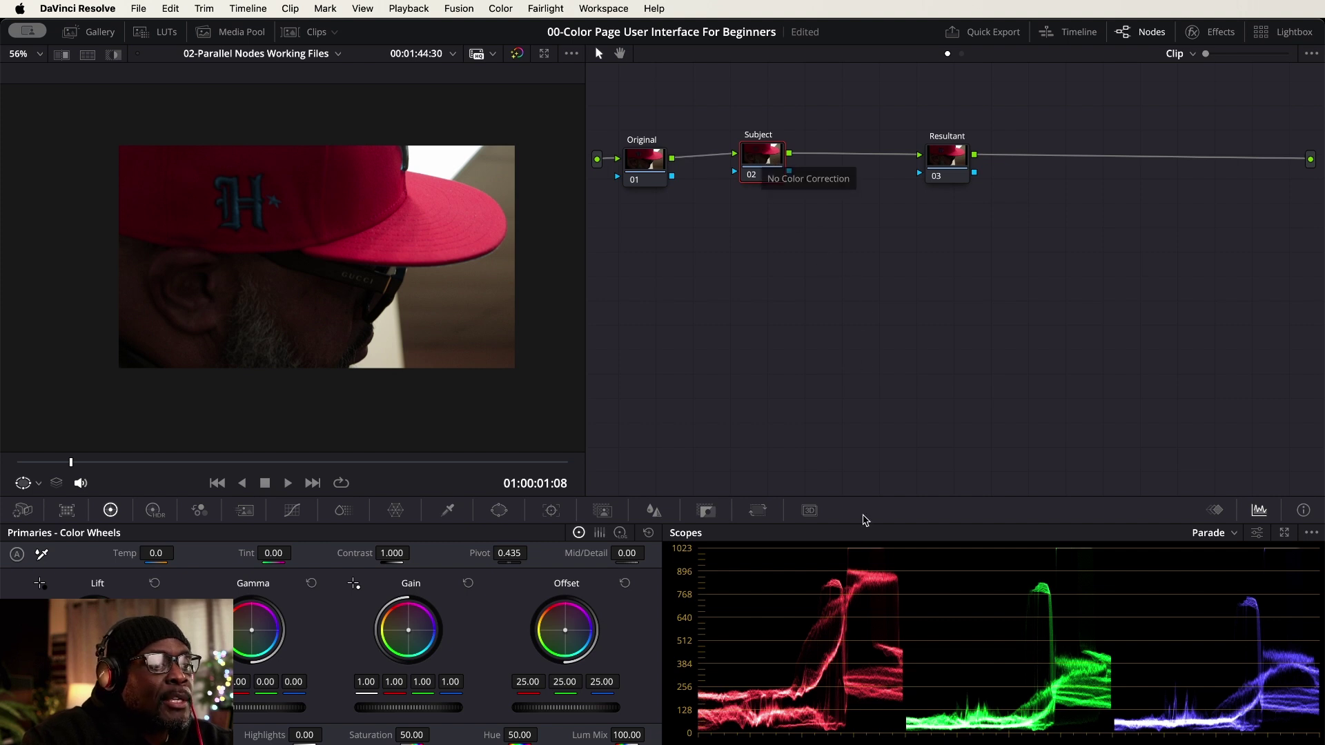
Step: Switch the video scopes display to Waveform
{"action": "left_click", "coordinate": [1234, 534]}
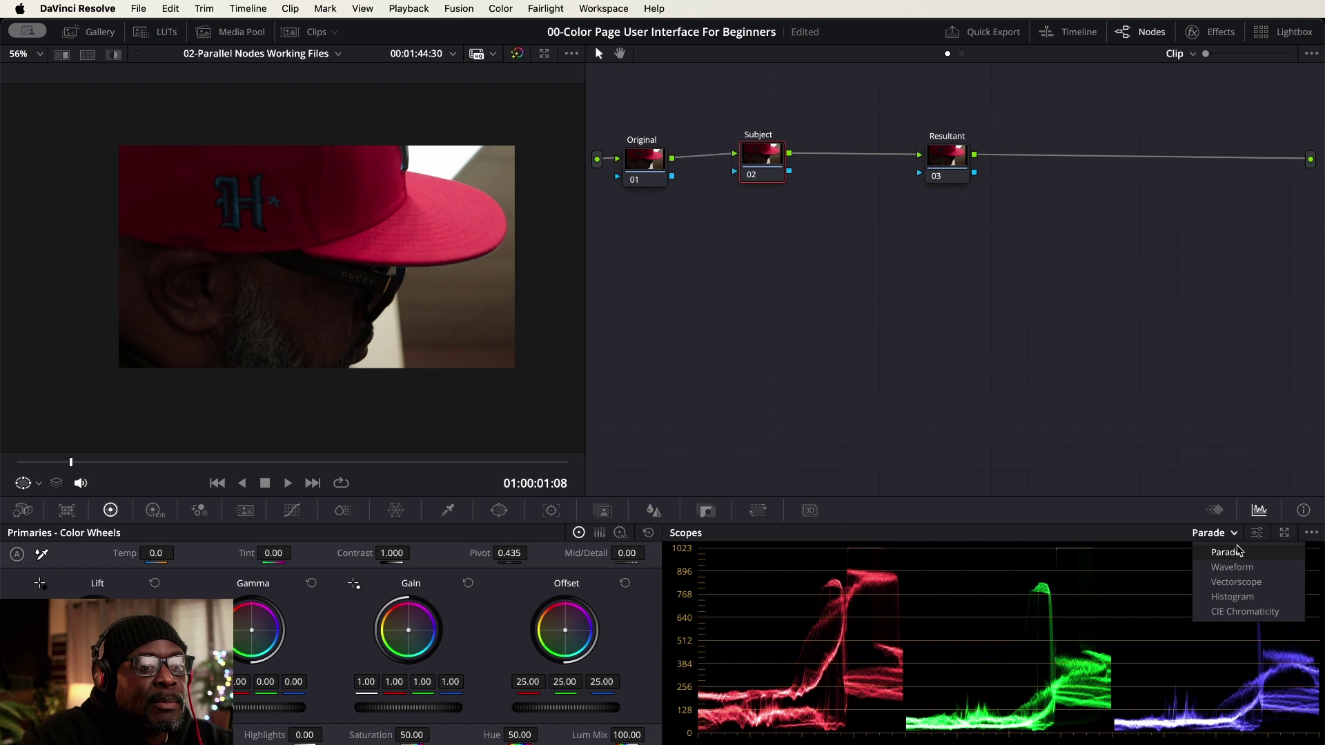
{"action": "left_click", "coordinate": [1238, 568]}
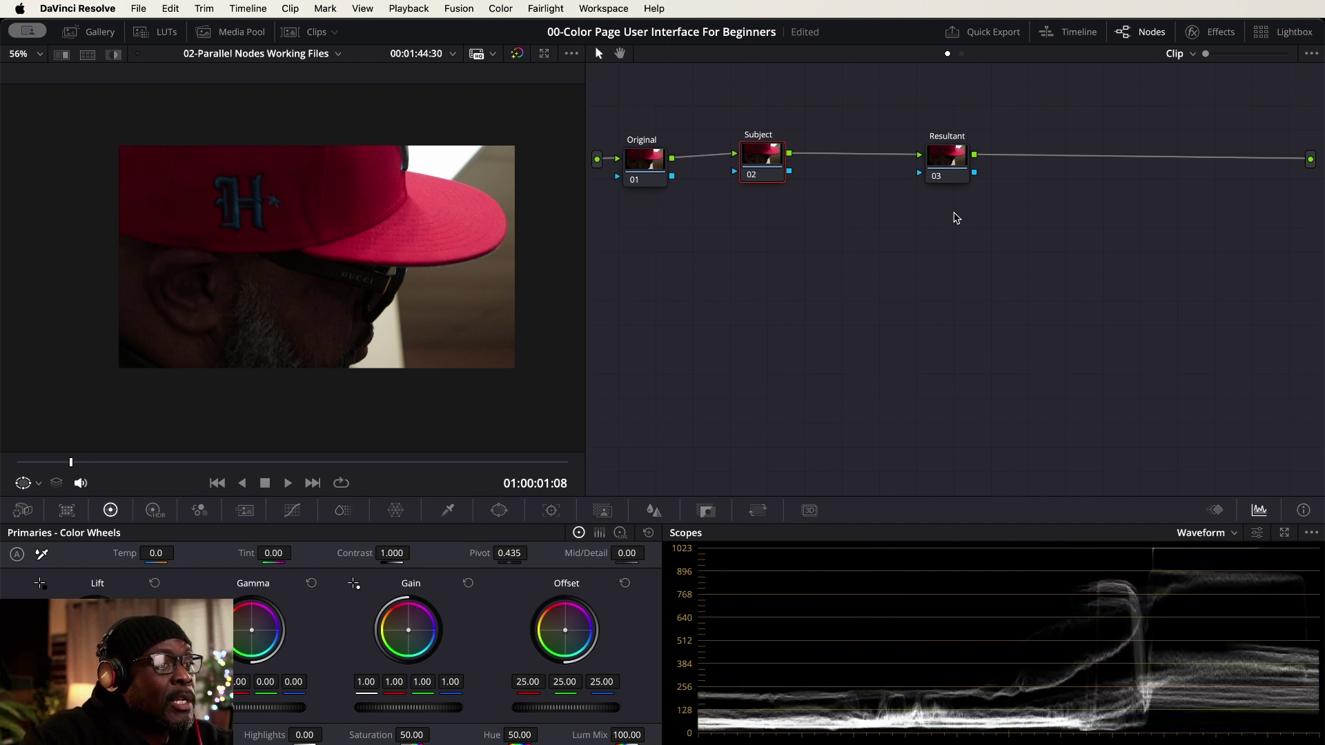
Step: Move the Resultant node closer to the graph output and insert two serial nodes after the Subject node
{"action": "left_click_drag", "start_coordinate": [963, 162], "coordinate": [1153, 160]}
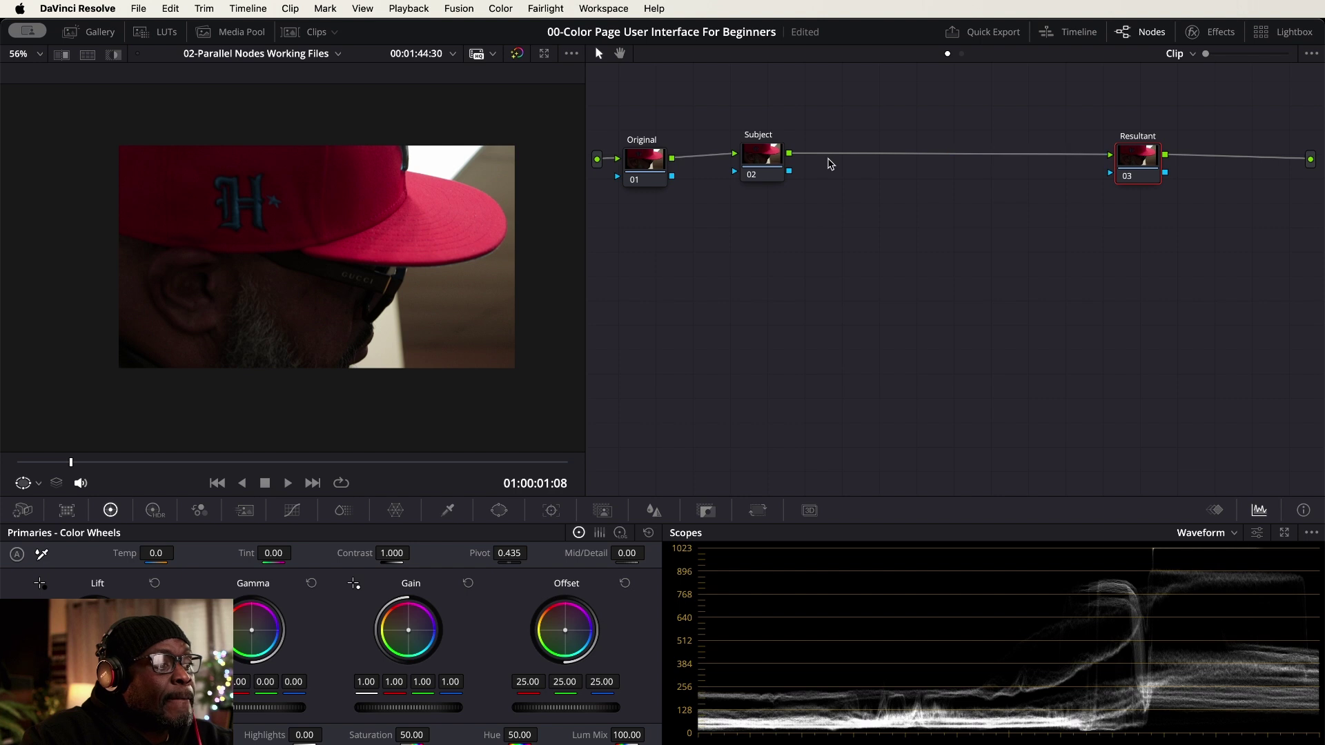
{"action": "left_click", "coordinate": [739, 168]}
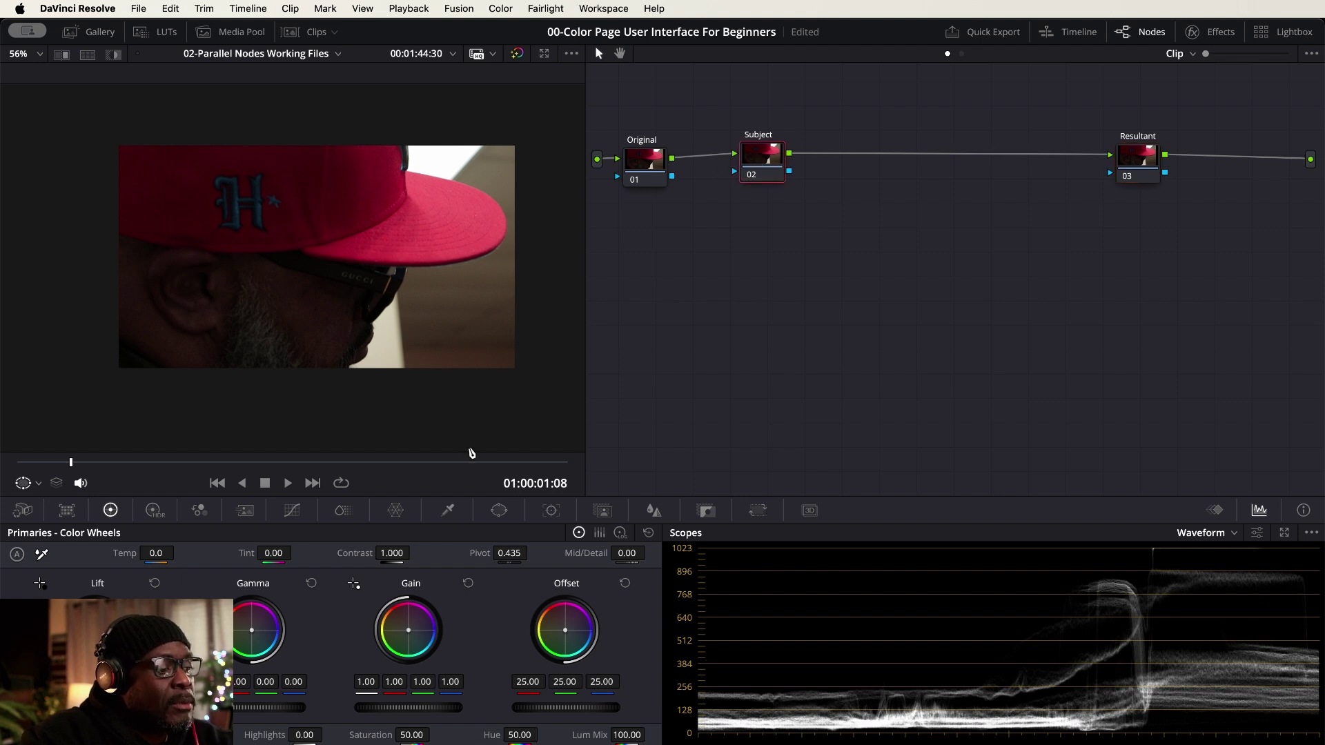
{"action": "key", "text": "alt+s"}
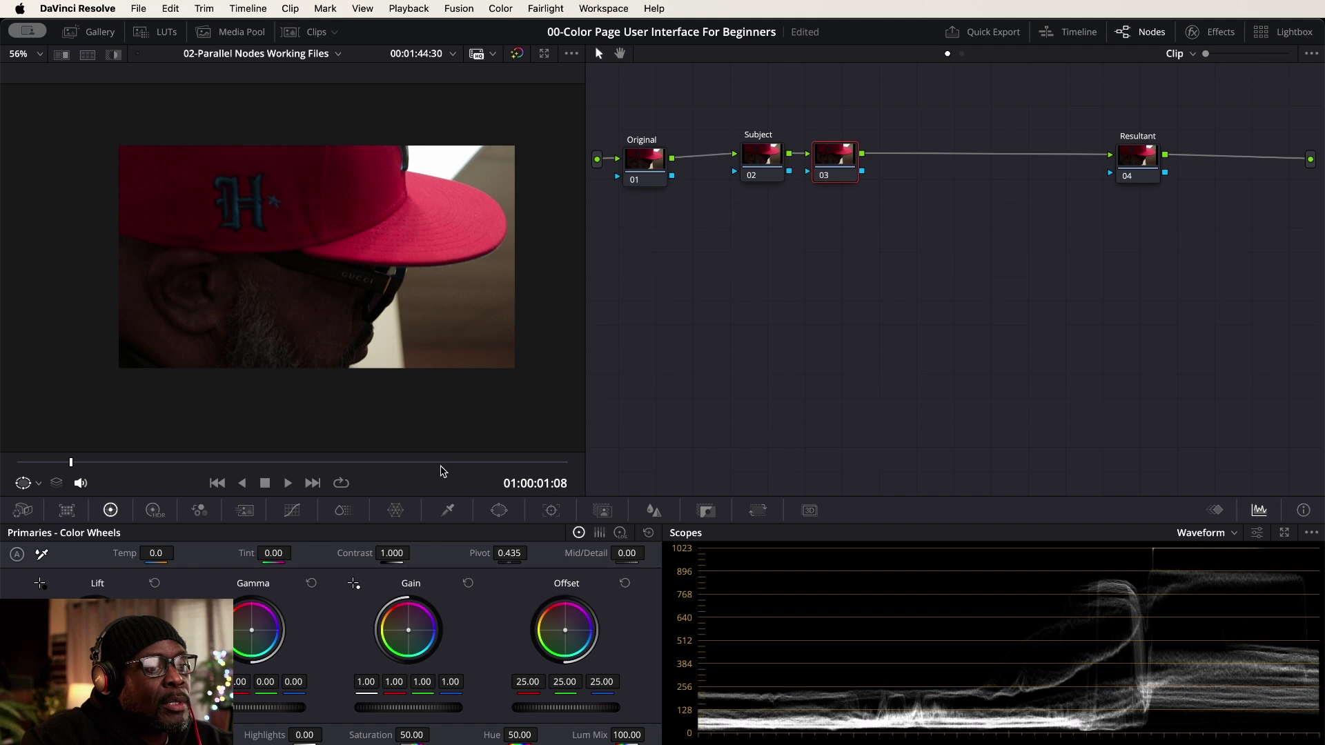
{"action": "key", "text": "alt+s"}
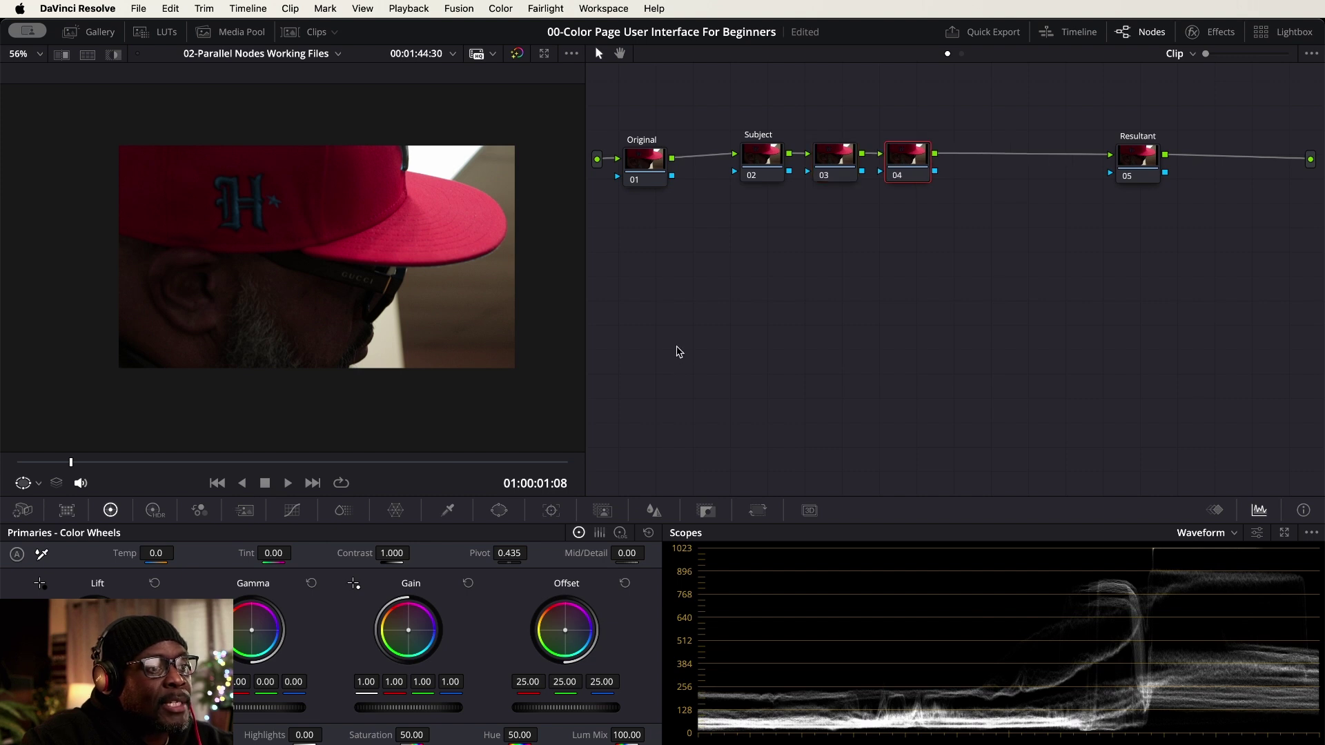
Step: Label node 03 Exposure and node 04 Color
{"action": "left_click", "coordinate": [843, 168]}
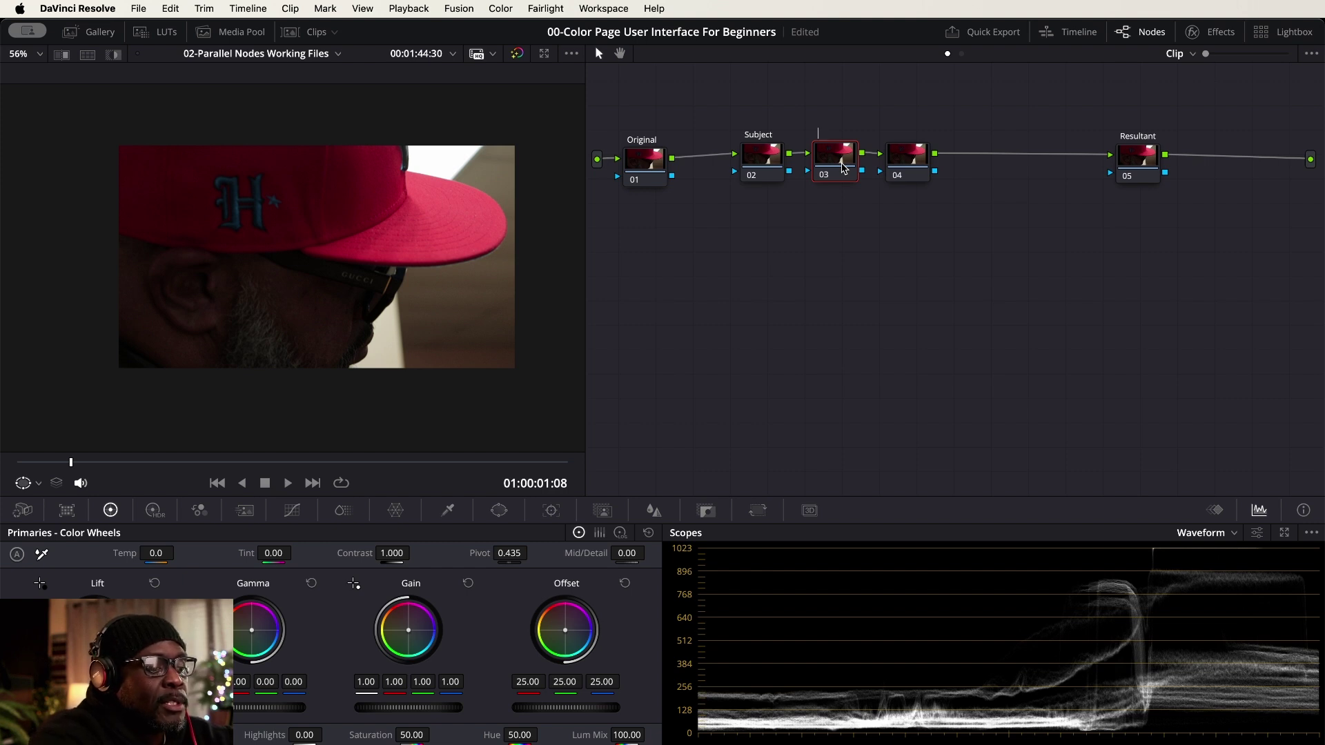
{"action": "type", "text": "Exposure"}
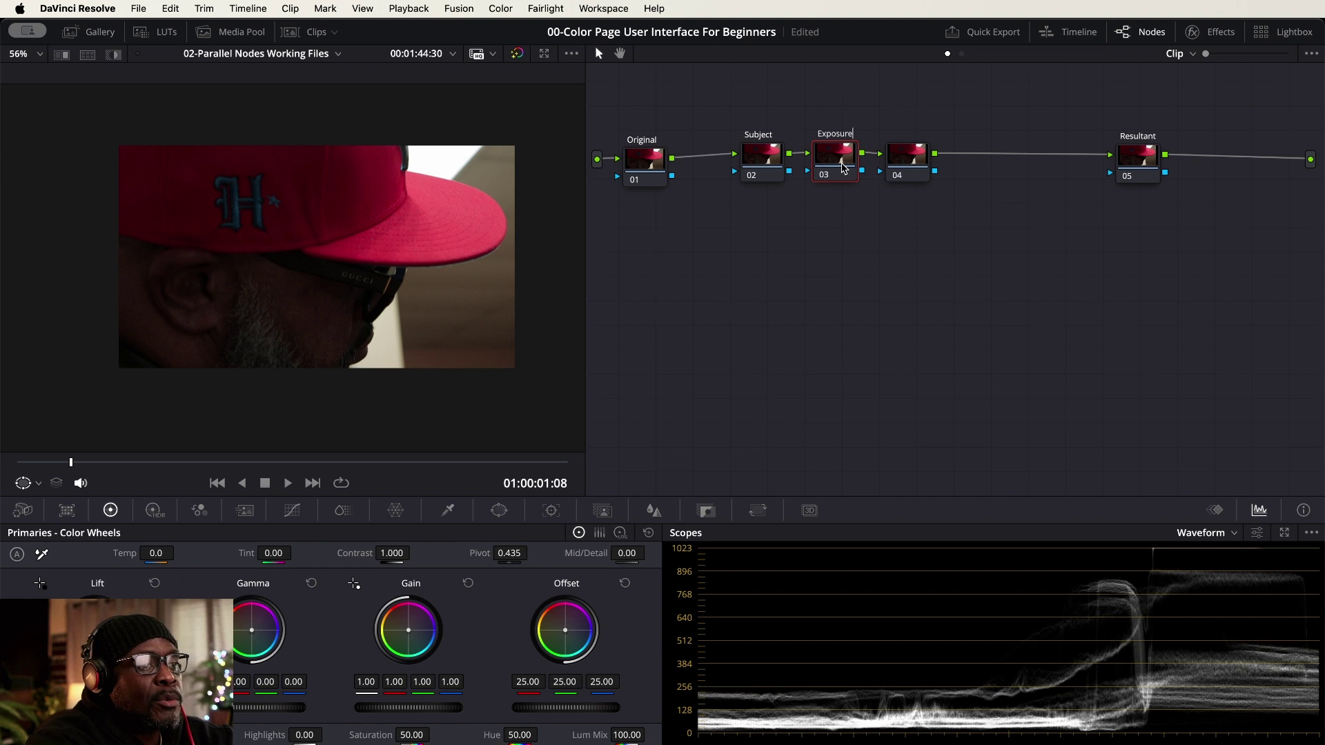
{"action": "key", "text": "Return"}
{"action": "left_click", "coordinate": [900, 157]}
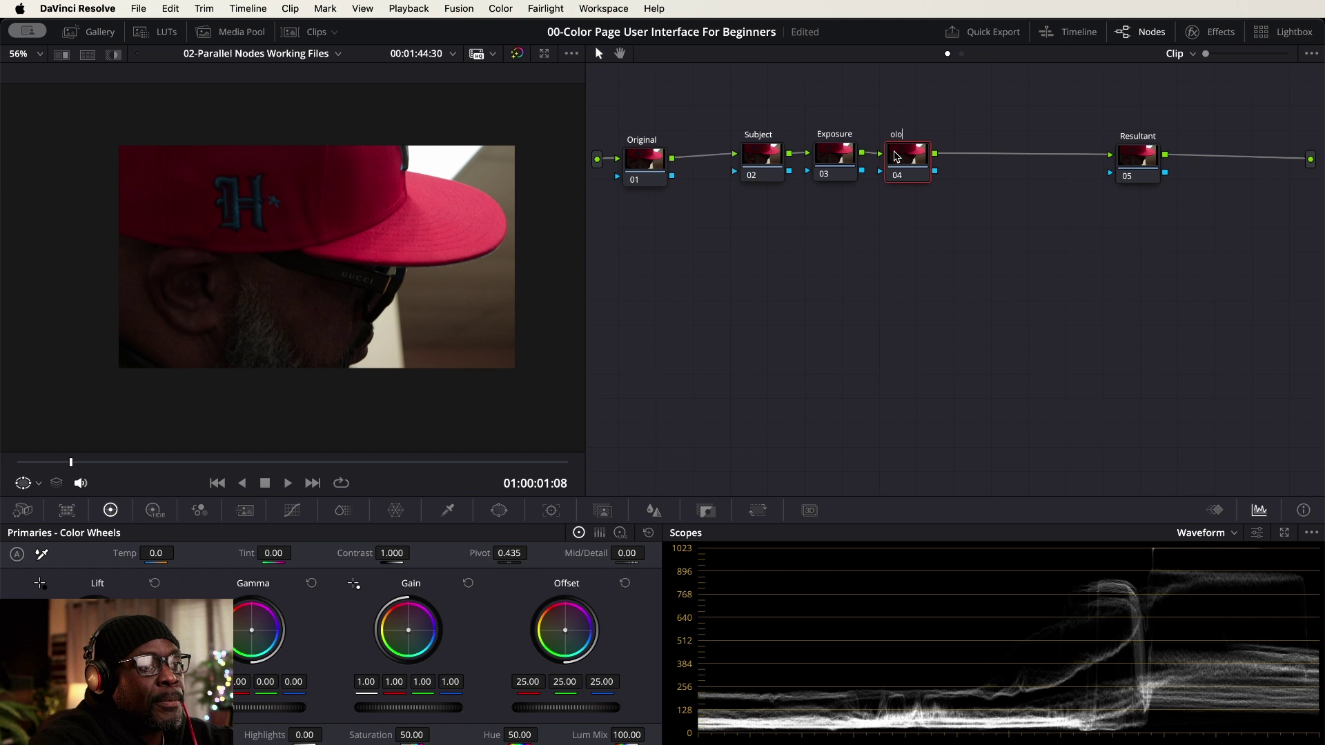
{"action": "type", "text": "Color"}
{"action": "key", "text": "Return"}
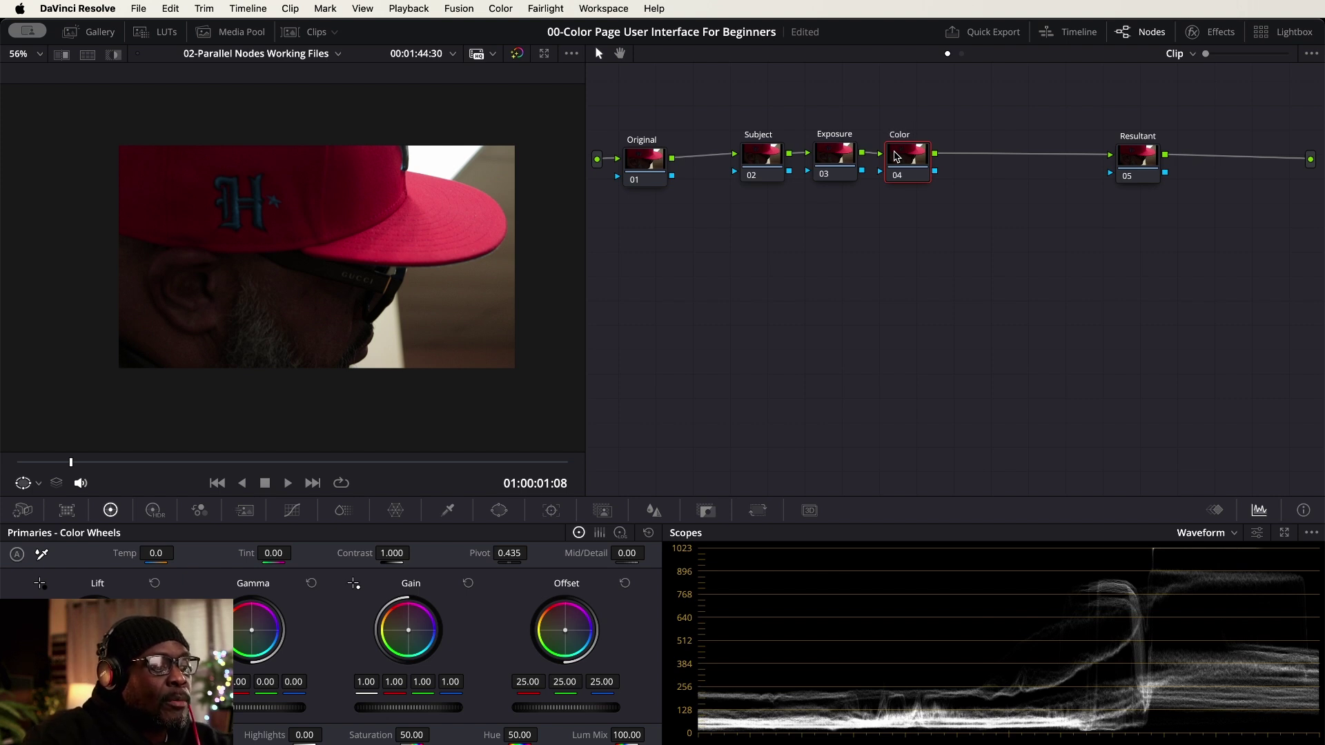
Step: Add a serial node after the Color node, place it below node 02, and label it Subject
{"action": "key", "text": "alt+s"}
{"action": "left_click_drag", "start_coordinate": [967, 158], "coordinate": [757, 260]}
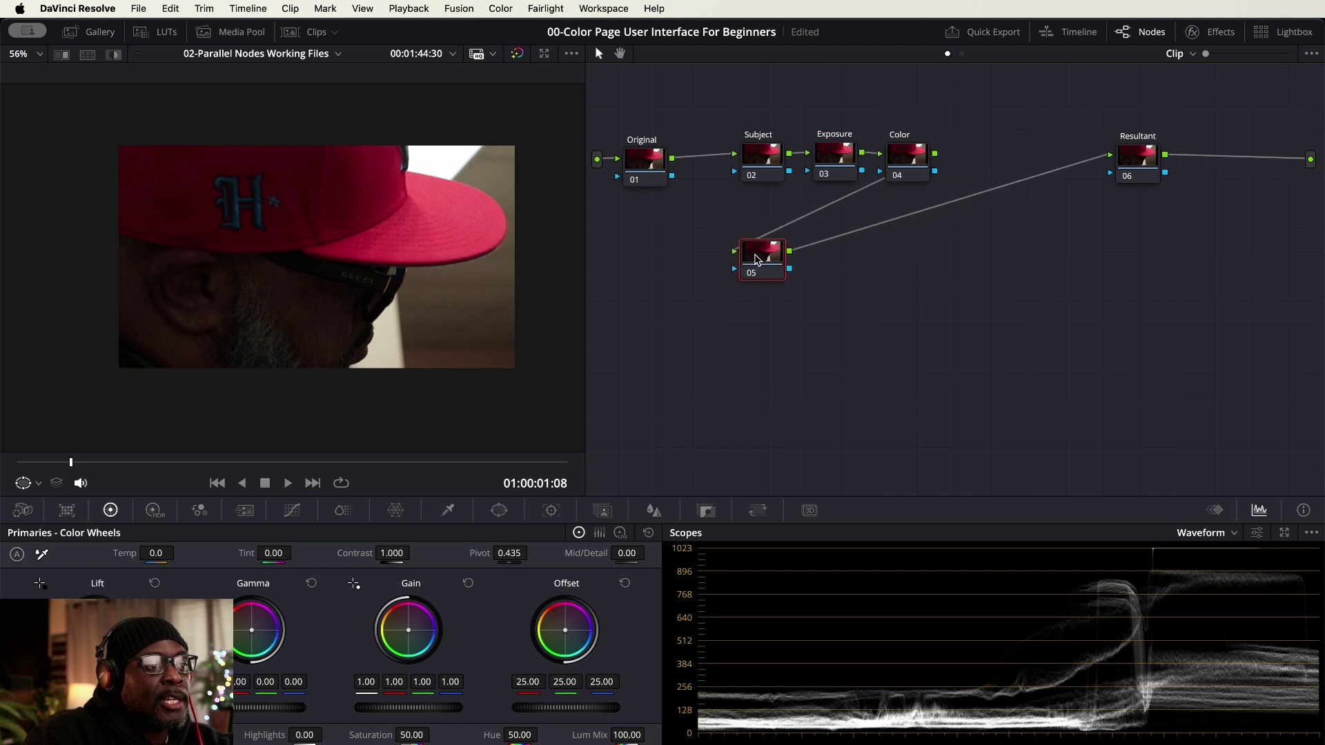
{"action": "type", "text": "Subject"}
{"action": "key", "text": "Return"}
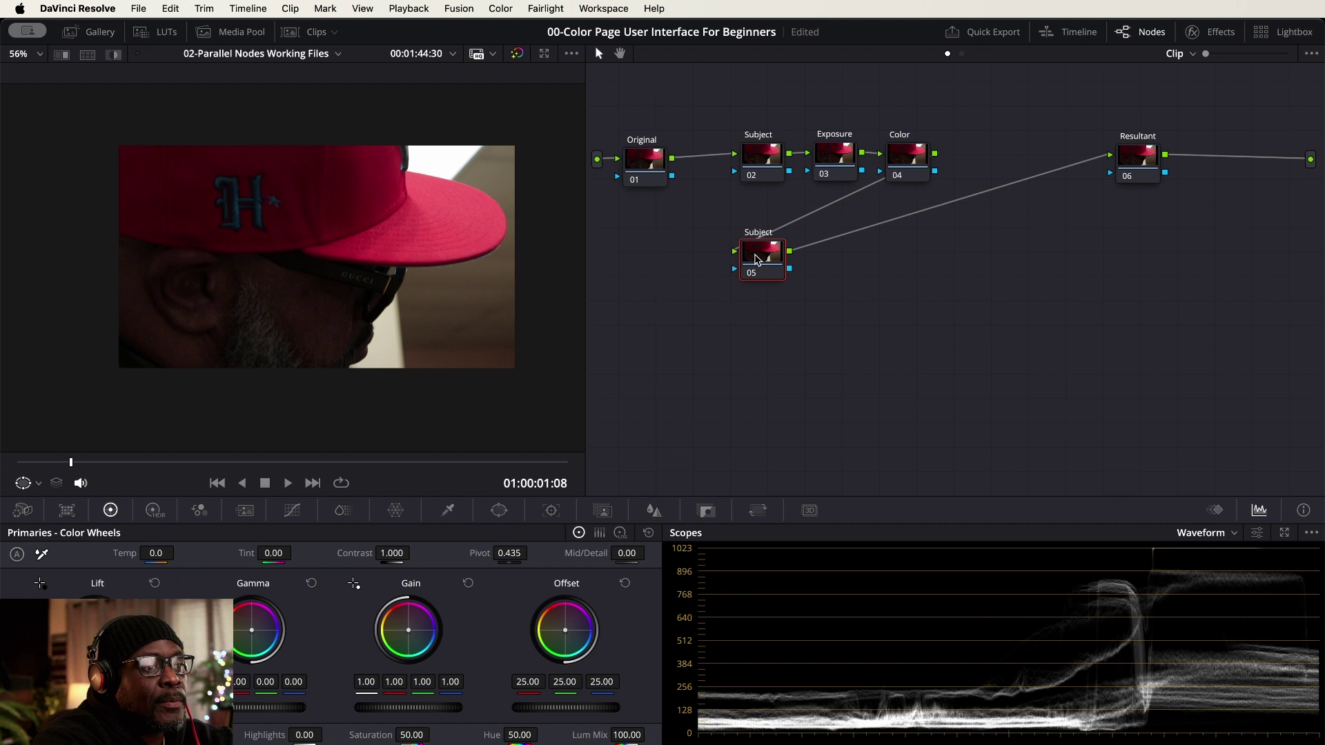
Step: Rename node 02, the first node after Original, to WB
{"action": "left_click", "coordinate": [756, 147]}
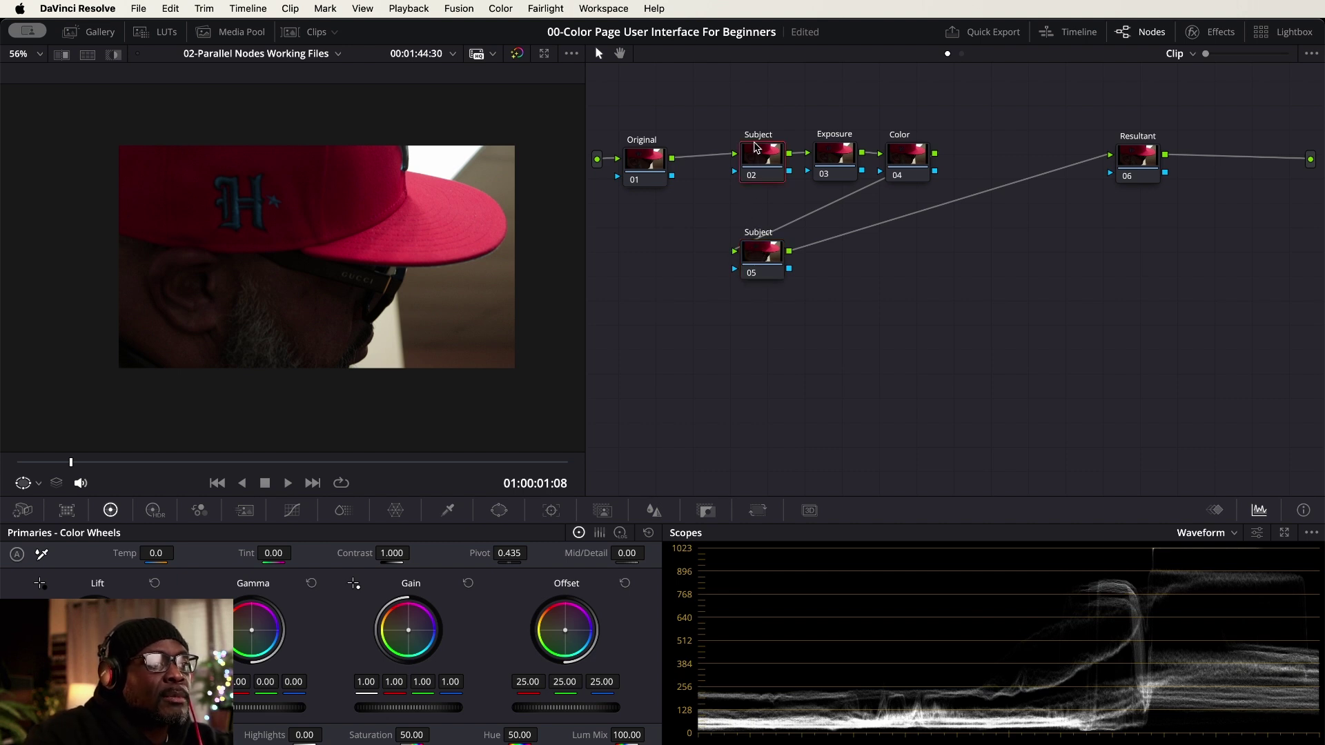
{"action": "double_click", "coordinate": [757, 145]}
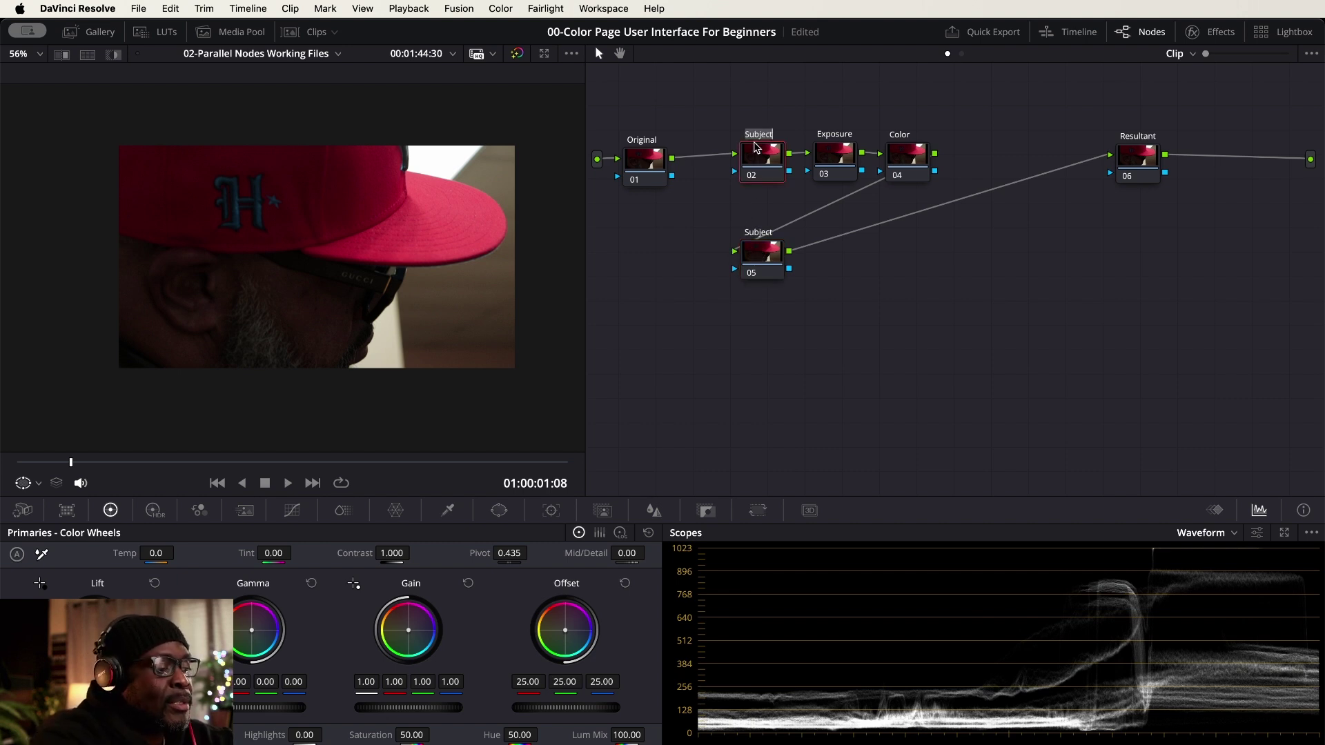
{"action": "type", "text": "WB"}
{"action": "key", "text": "Return"}
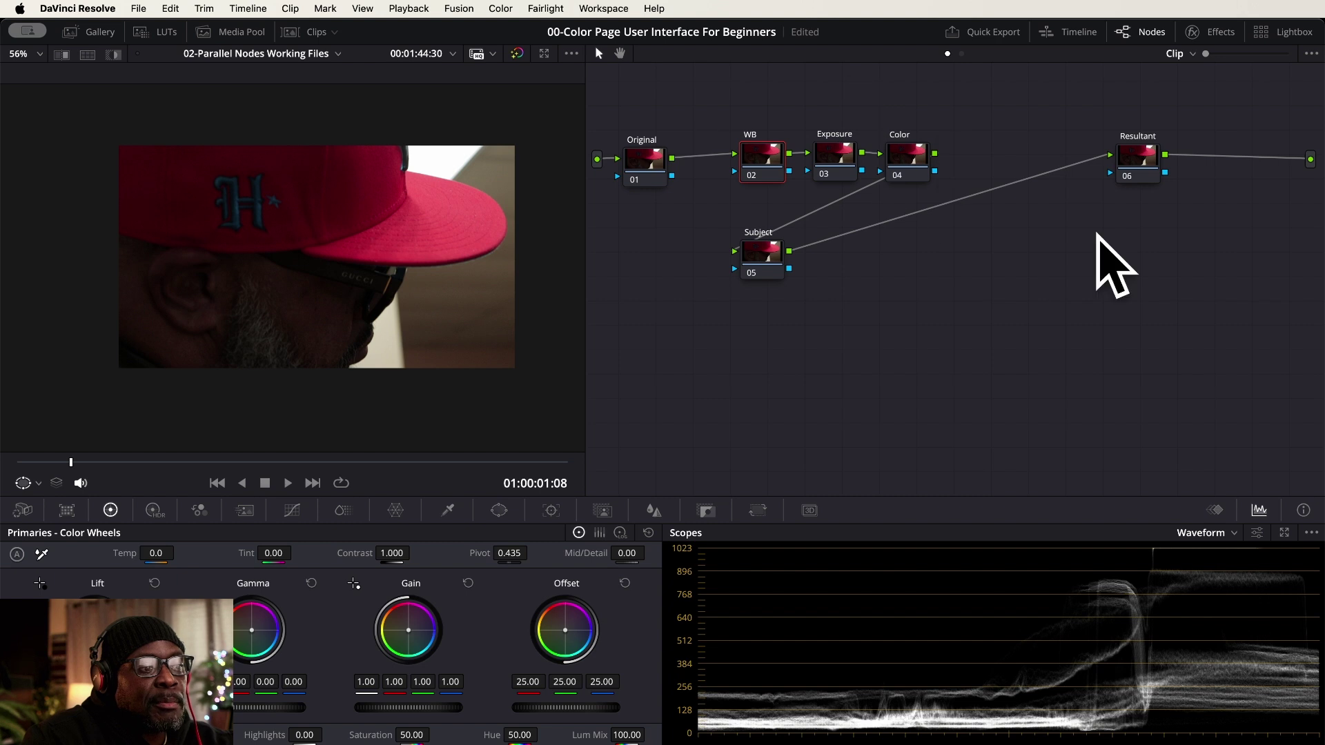
Step: Shift the lower Subject node slightly, move the Resultant node nearer the output and rename it LUT, and save the project
{"action": "left_click_drag", "start_coordinate": [764, 254], "coordinate": [764, 261]}
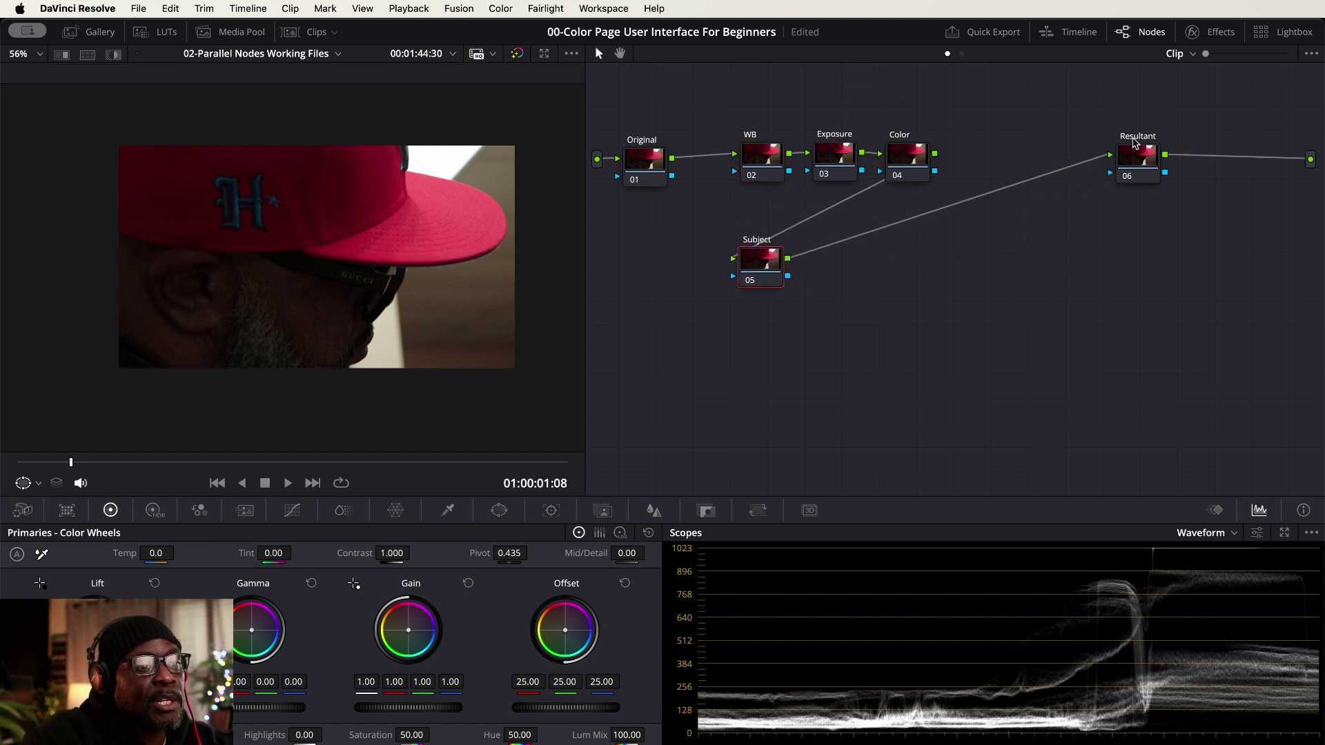
{"action": "left_click_drag", "start_coordinate": [1135, 143], "coordinate": [1189, 157]}
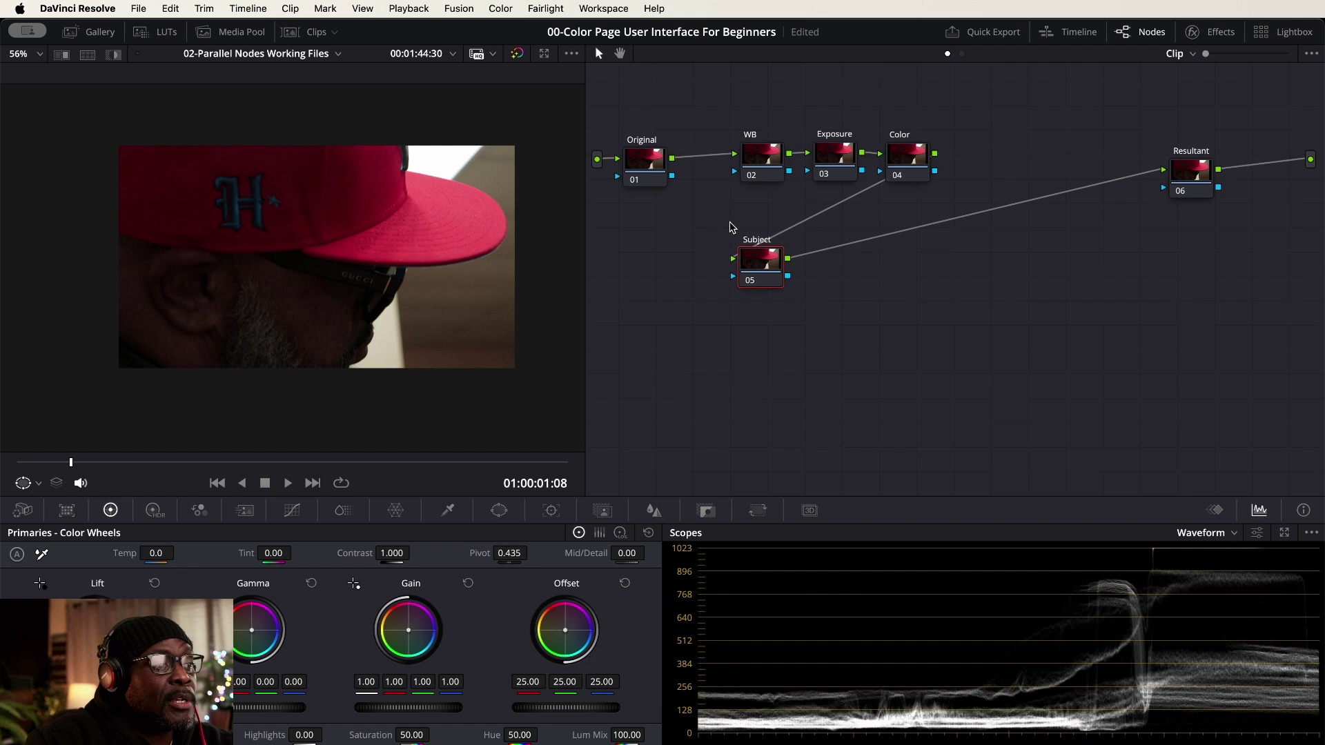
{"action": "left_click", "coordinate": [1196, 175]}
{"action": "double_click", "coordinate": [1196, 175]}
{"action": "type", "text": "LUT"}
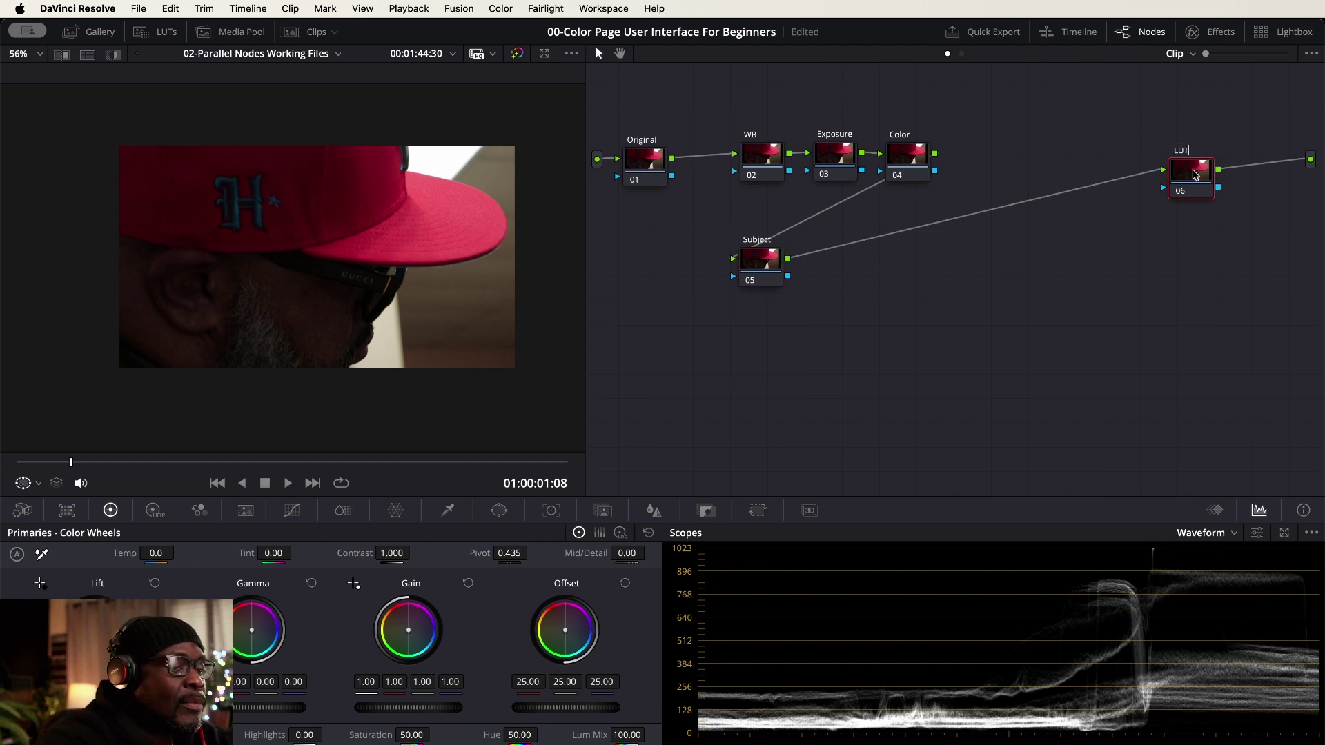
{"action": "key", "text": "Return"}
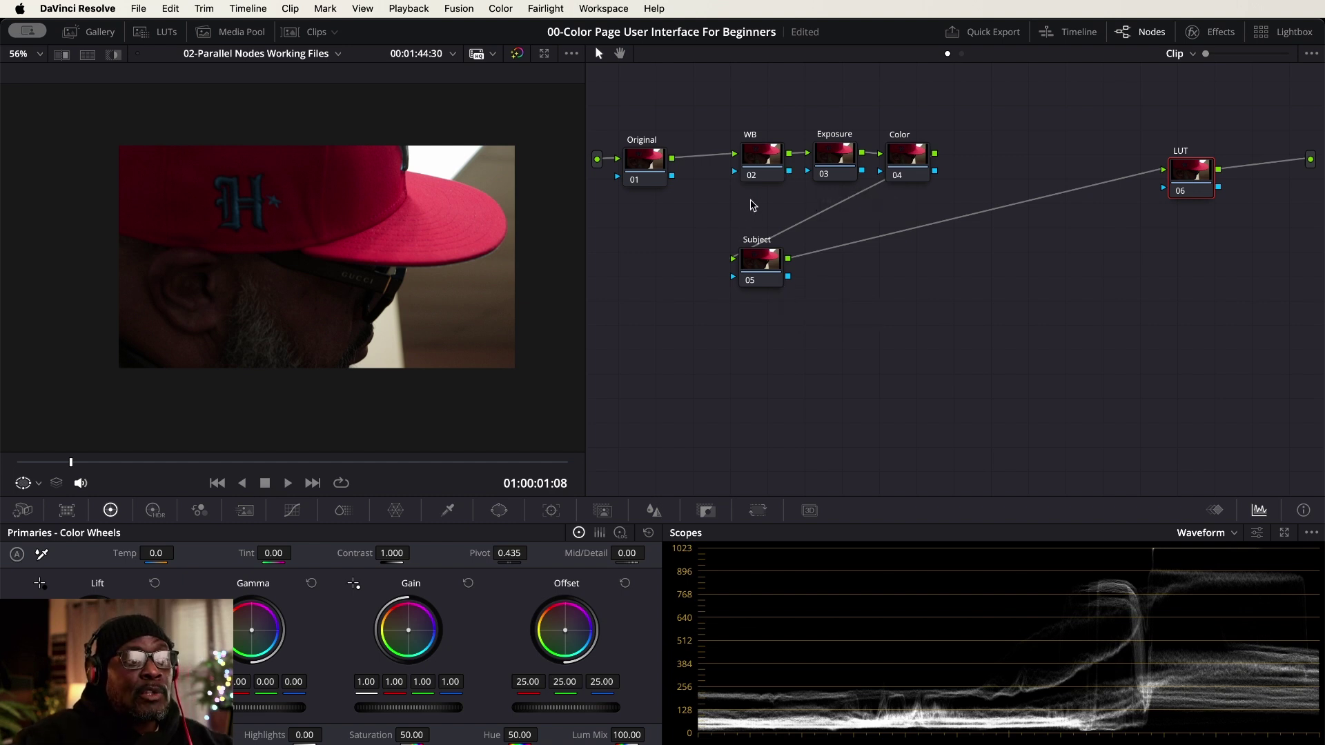
{"action": "key", "text": "super+s"}
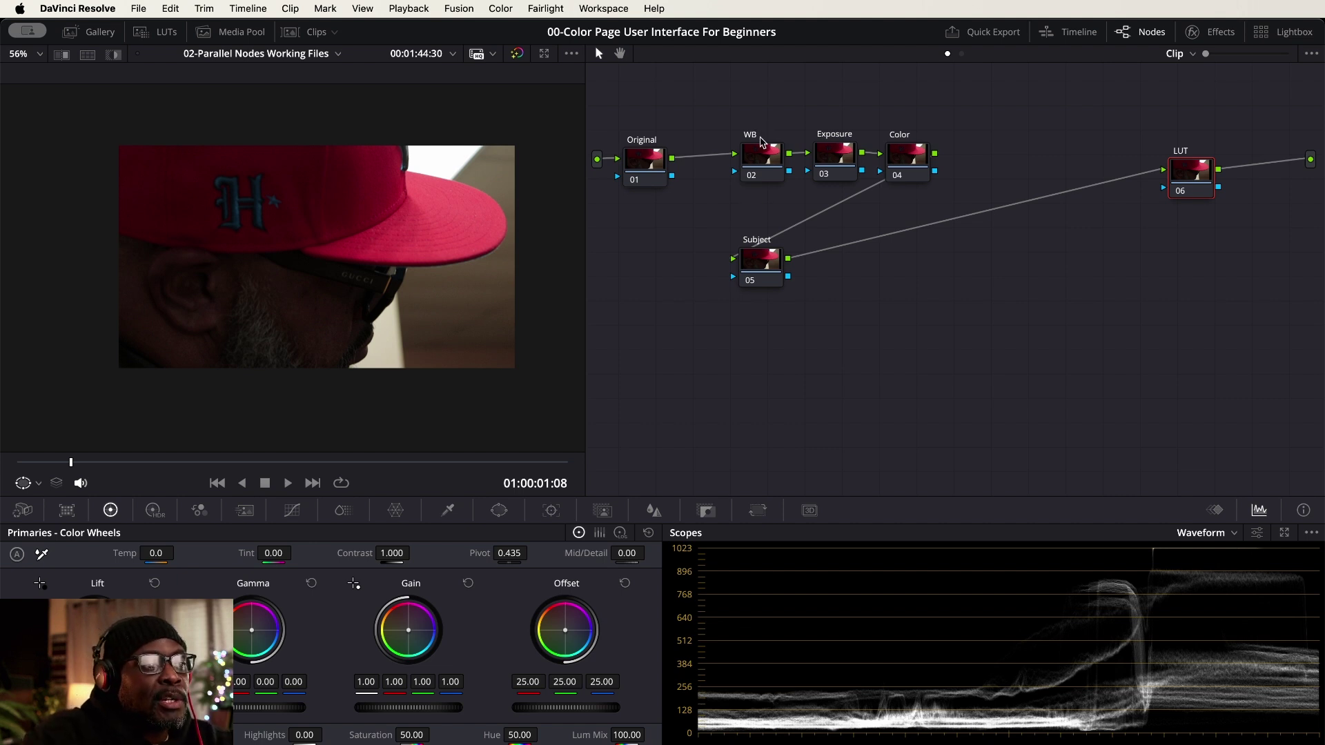
Step: Raise the Exposure node's Offset to 27.45 and compare the image with the grade bypassed
{"action": "left_click", "coordinate": [764, 160]}
{"action": "left_click", "coordinate": [835, 156]}
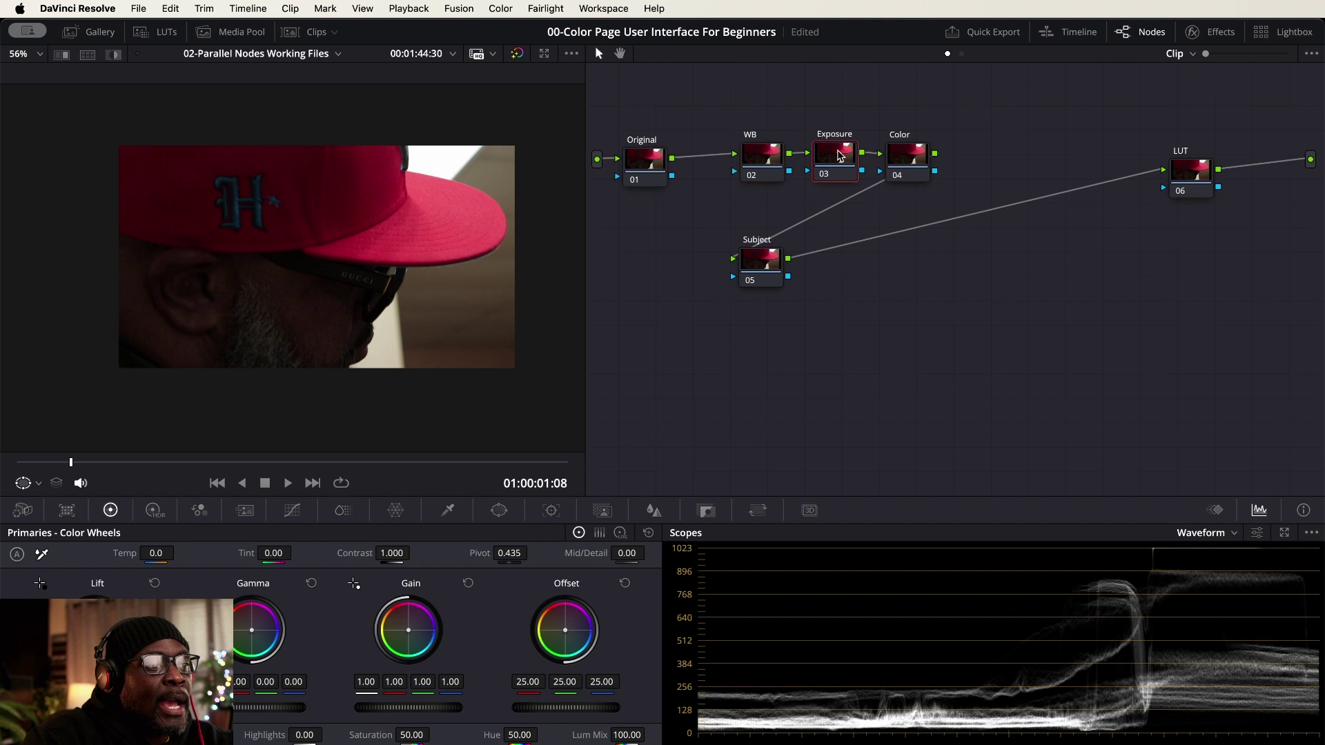
{"action": "left_click", "coordinate": [901, 156]}
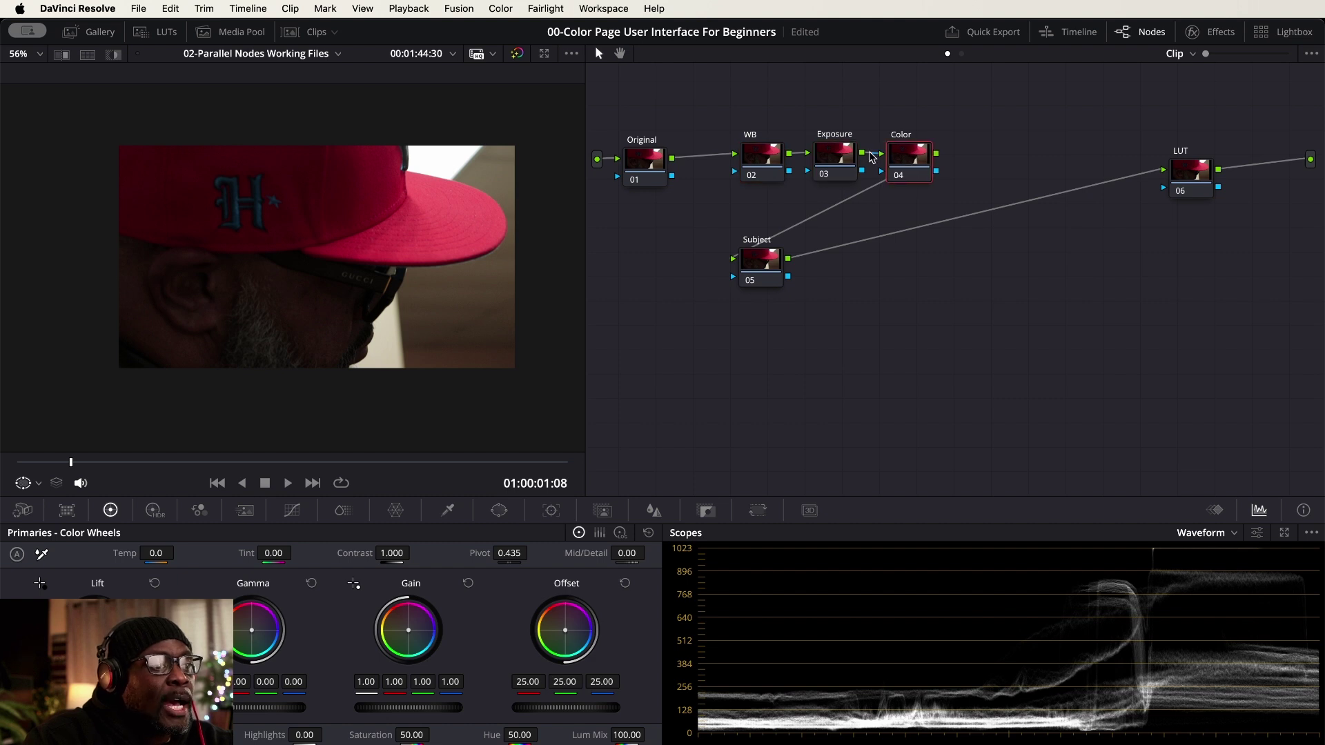
{"action": "left_click", "coordinate": [844, 158]}
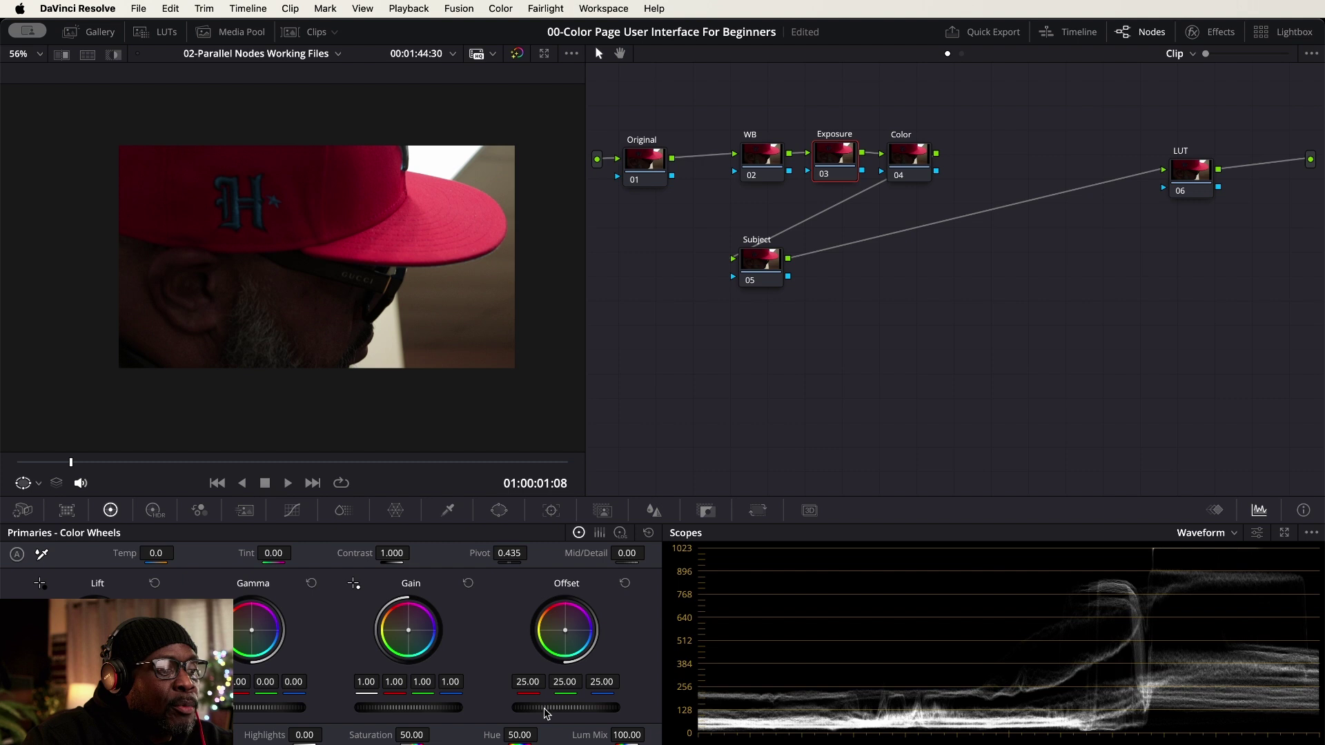
{"action": "left_click_drag", "start_coordinate": [562, 708], "coordinate": [605, 708]}
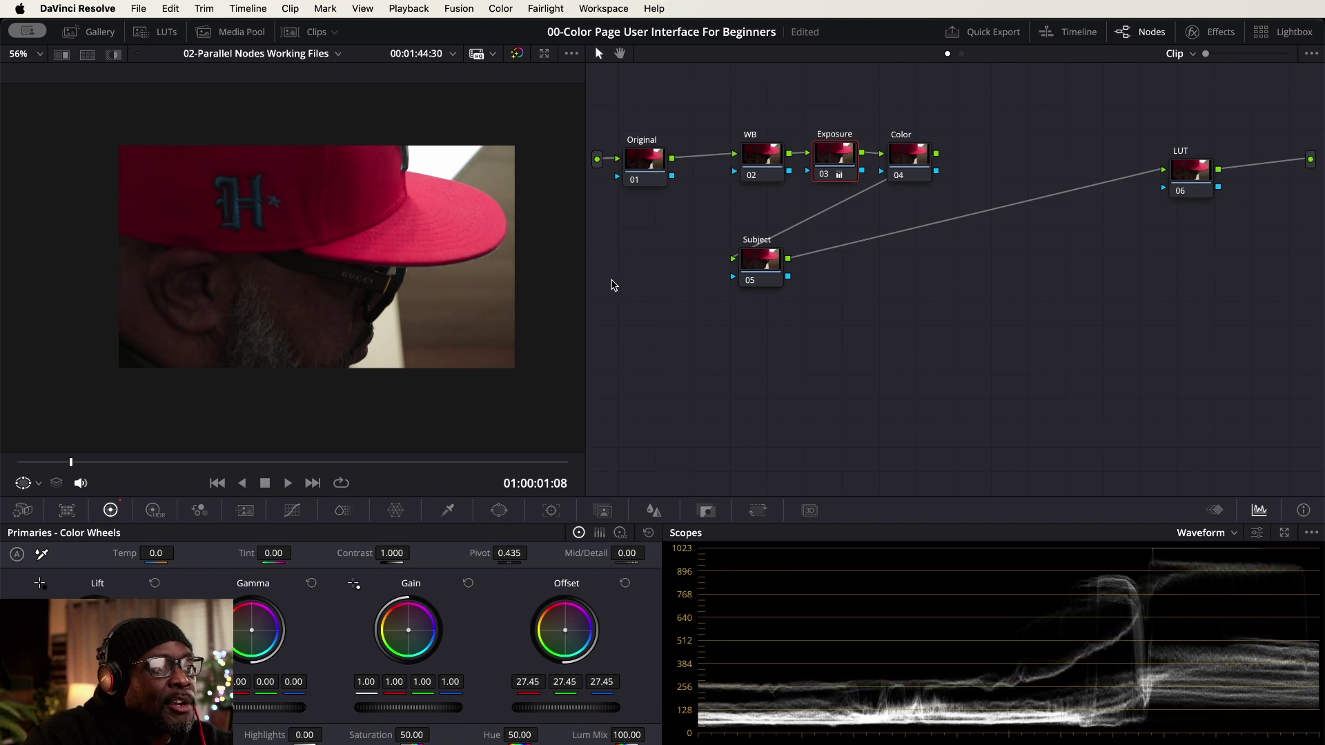
{"action": "left_click", "coordinate": [518, 54]}
{"action": "left_click", "coordinate": [518, 55]}
Step: Check the Color and Exposure nodes' signal on the Parade scope and return to the Waveform scope
{"action": "left_click", "coordinate": [924, 159]}
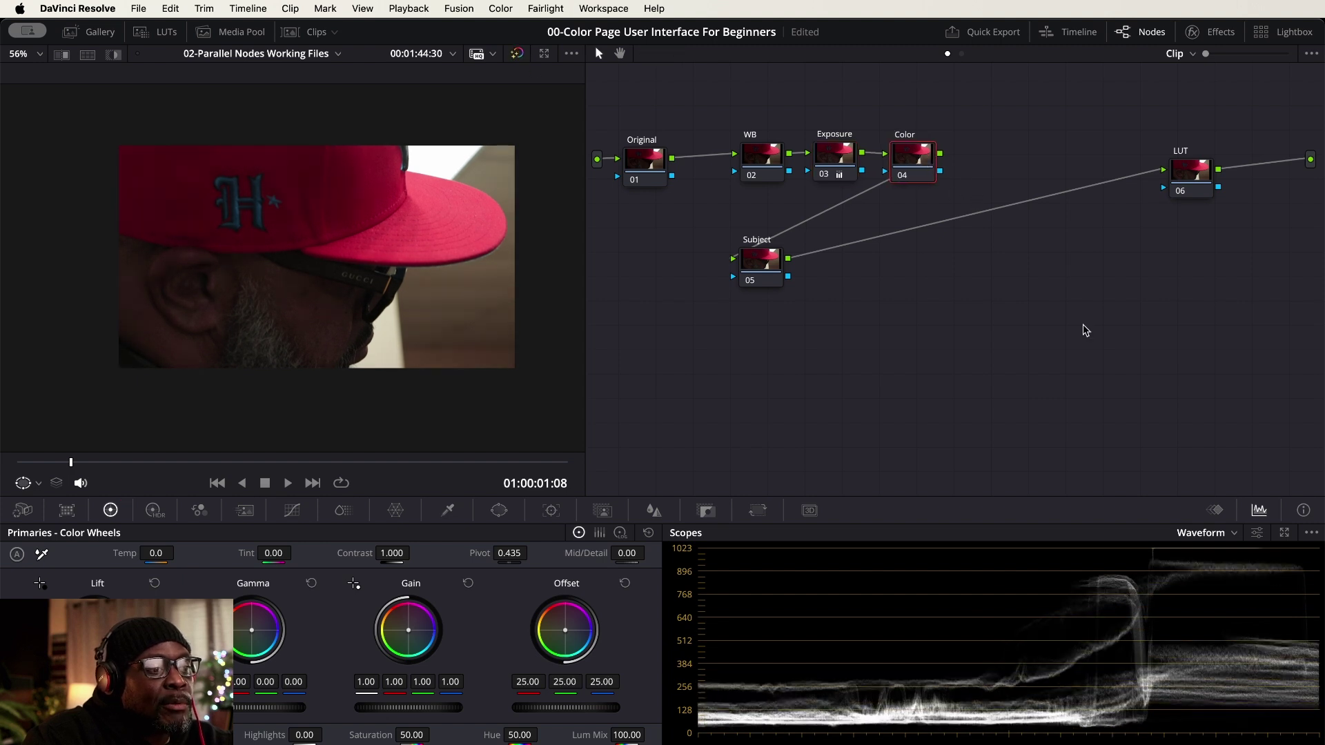
{"action": "left_click", "coordinate": [1235, 535]}
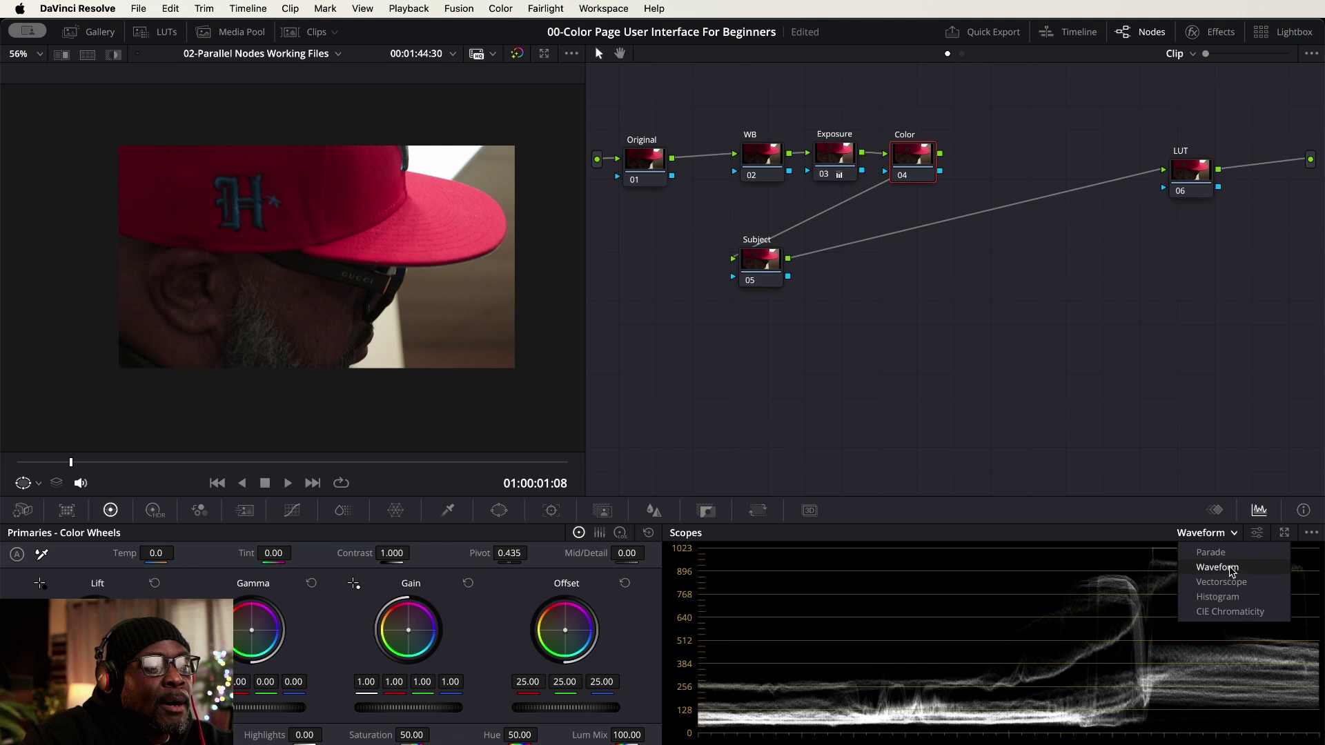
{"action": "left_click", "coordinate": [1214, 552]}
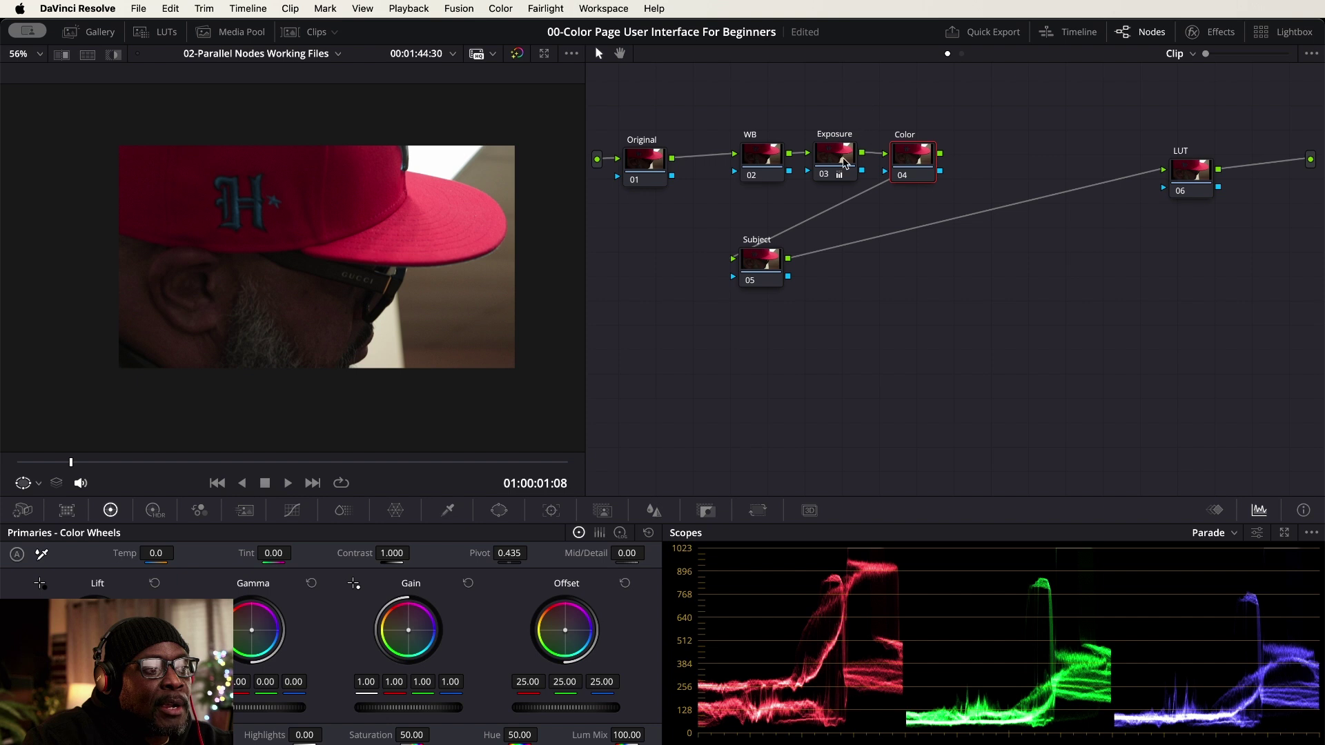
{"action": "left_click", "coordinate": [836, 160]}
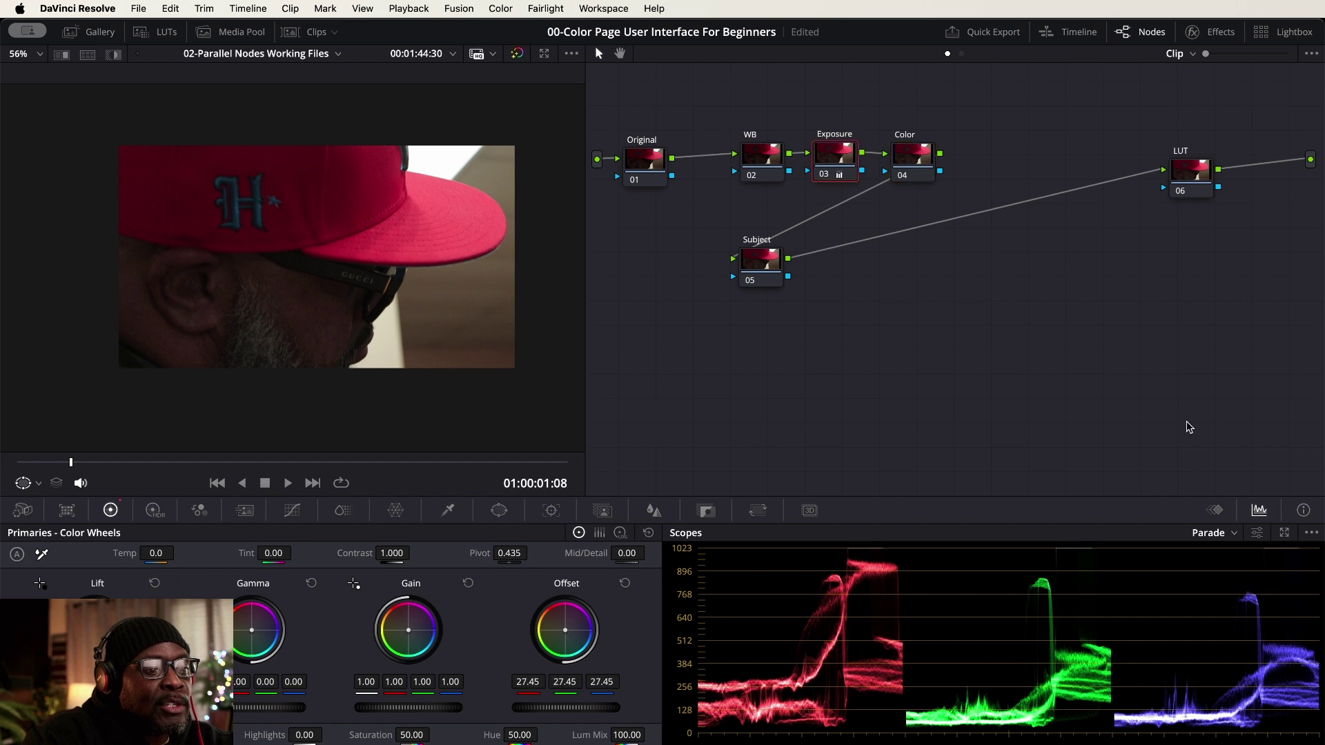
{"action": "left_click", "coordinate": [1235, 534]}
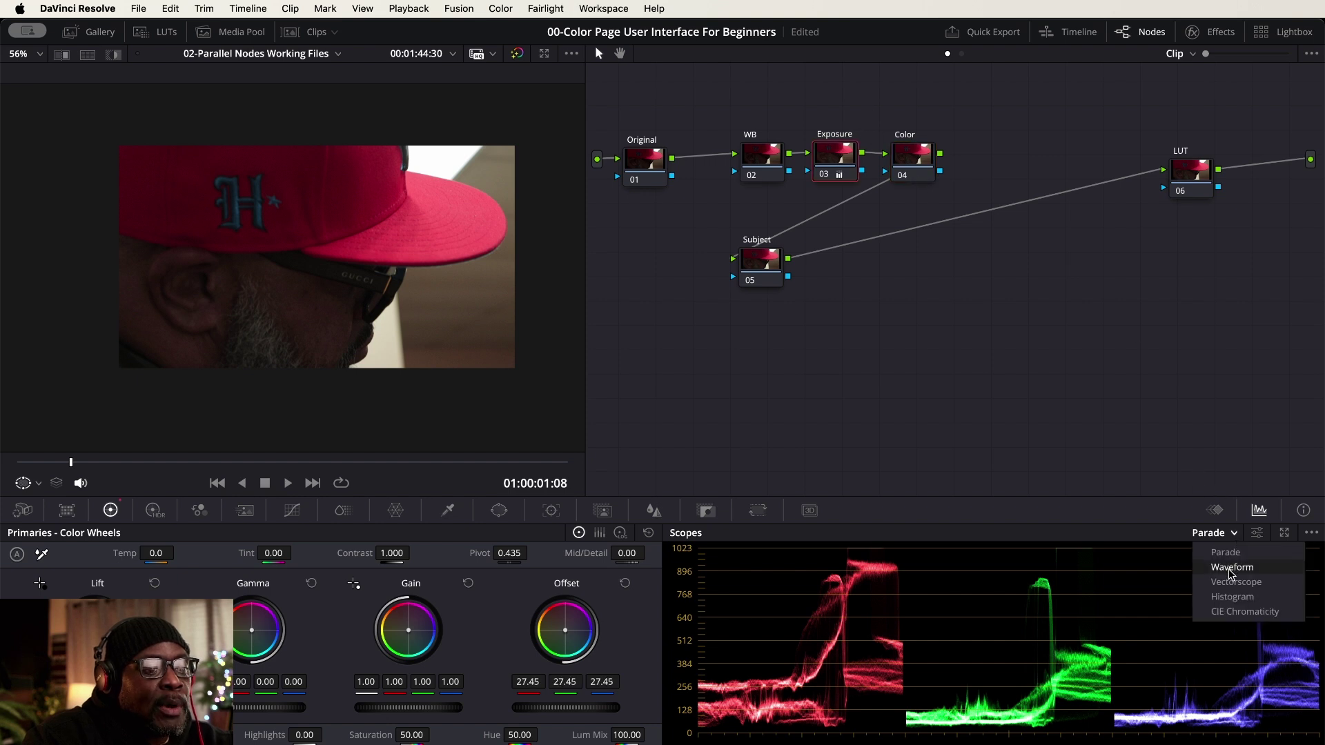
{"action": "left_click", "coordinate": [1232, 567]}
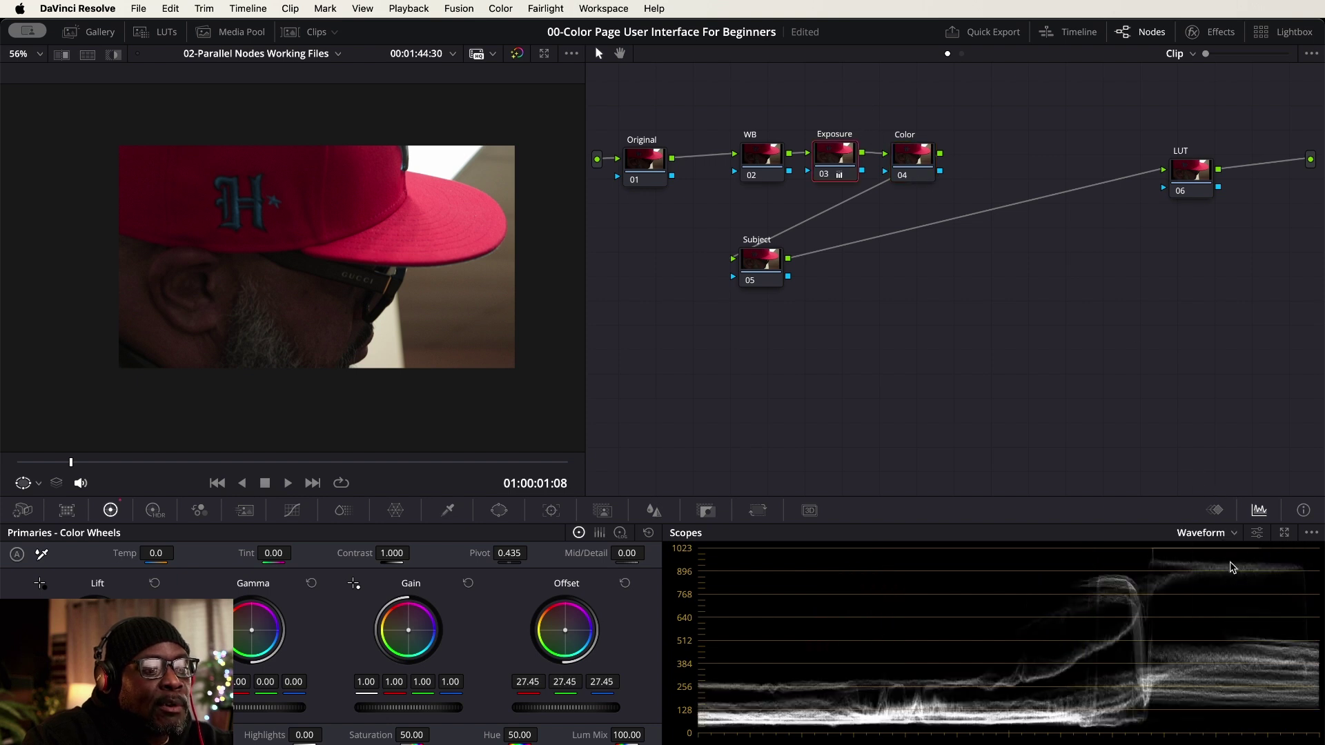
Step: Expand the scopes into a floating window showing Waveform and Parade, and place it below the node tree
{"action": "left_click", "coordinate": [1286, 535]}
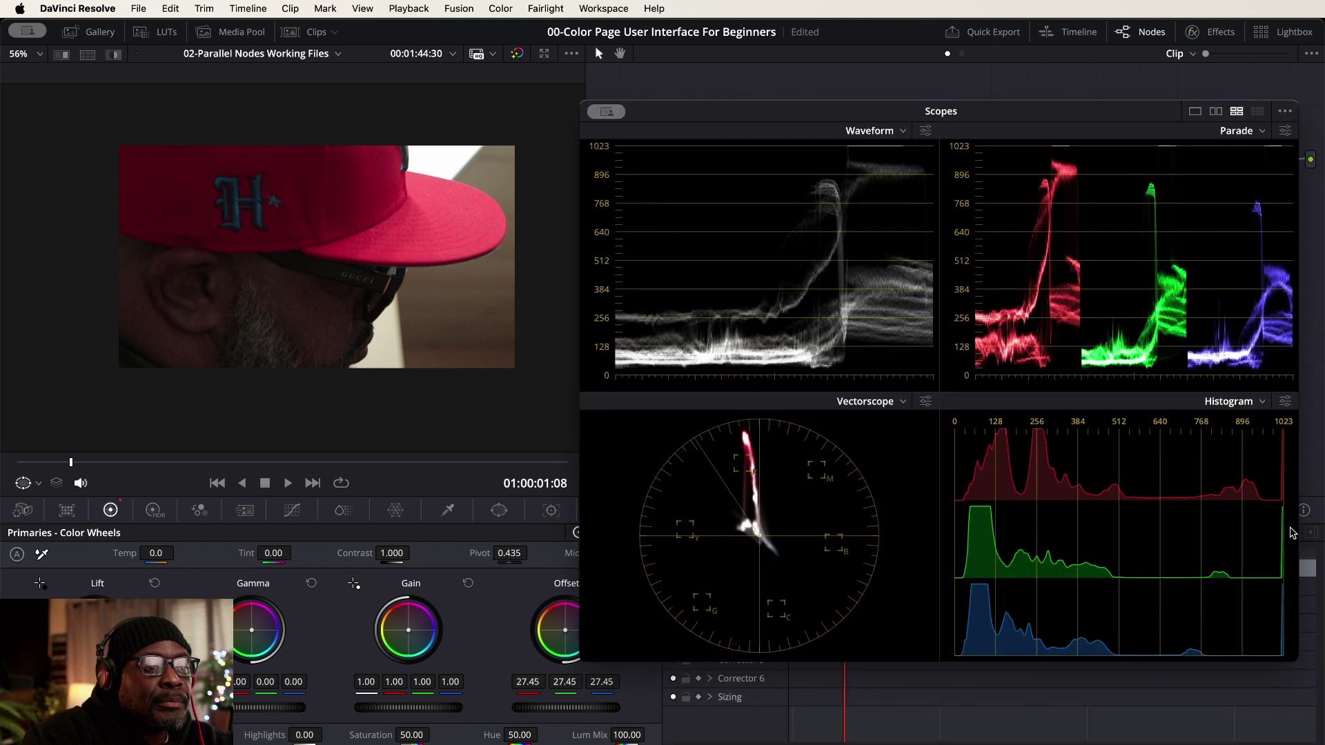
{"action": "left_click_drag", "start_coordinate": [1054, 117], "coordinate": [1053, 169]}
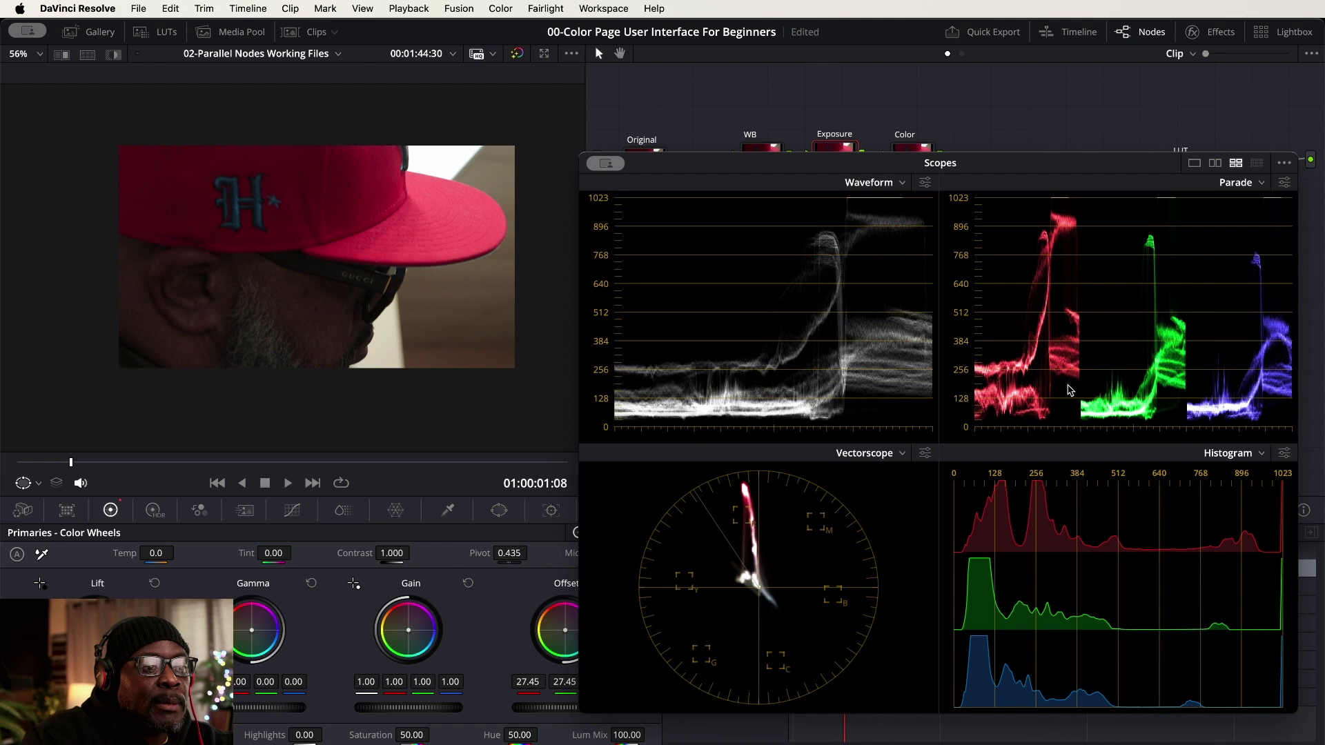
{"action": "left_click", "coordinate": [1215, 163]}
{"action": "left_click_drag", "start_coordinate": [1098, 171], "coordinate": [1107, 452]}
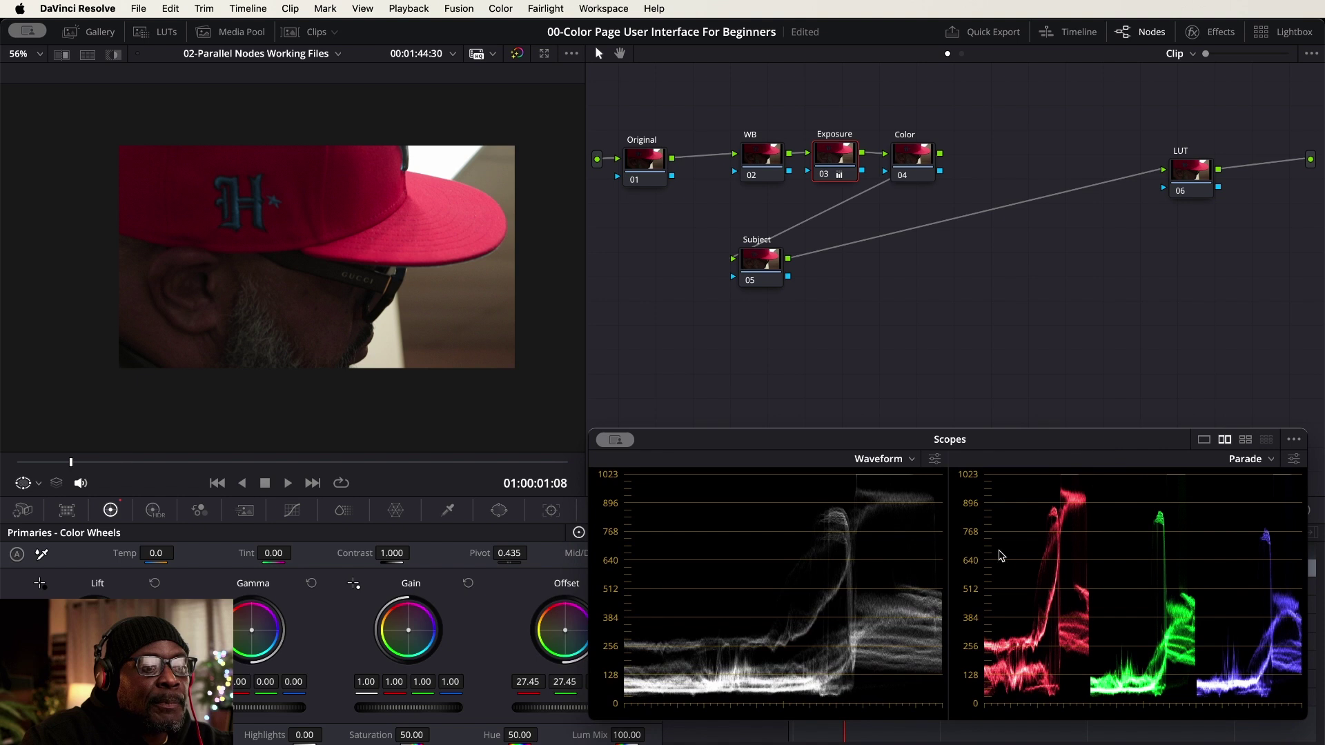
Step: Raise the Exposure node's Gamma to 0.02 and lower its Gain to 0.98
{"action": "left_click_drag", "start_coordinate": [1051, 449], "coordinate": [1055, 450]}
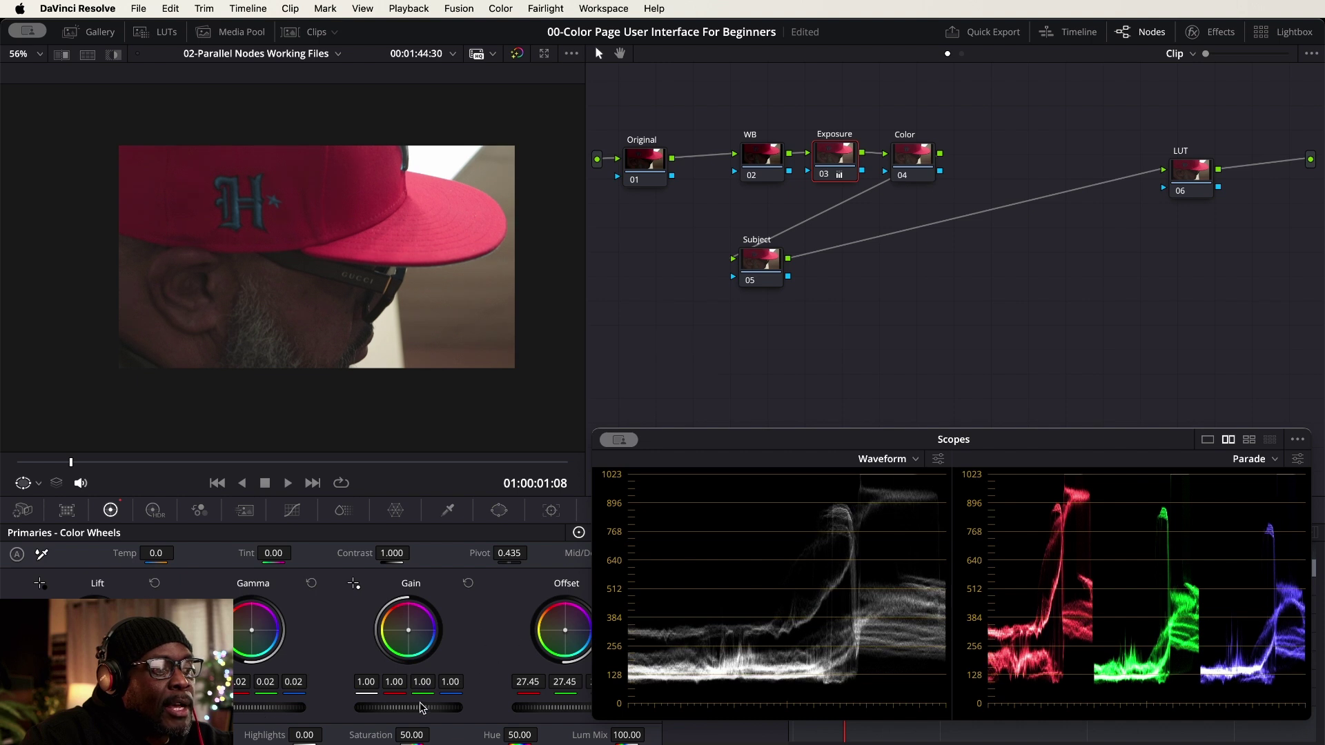
{"action": "left_click_drag", "start_coordinate": [423, 713], "coordinate": [414, 712]}
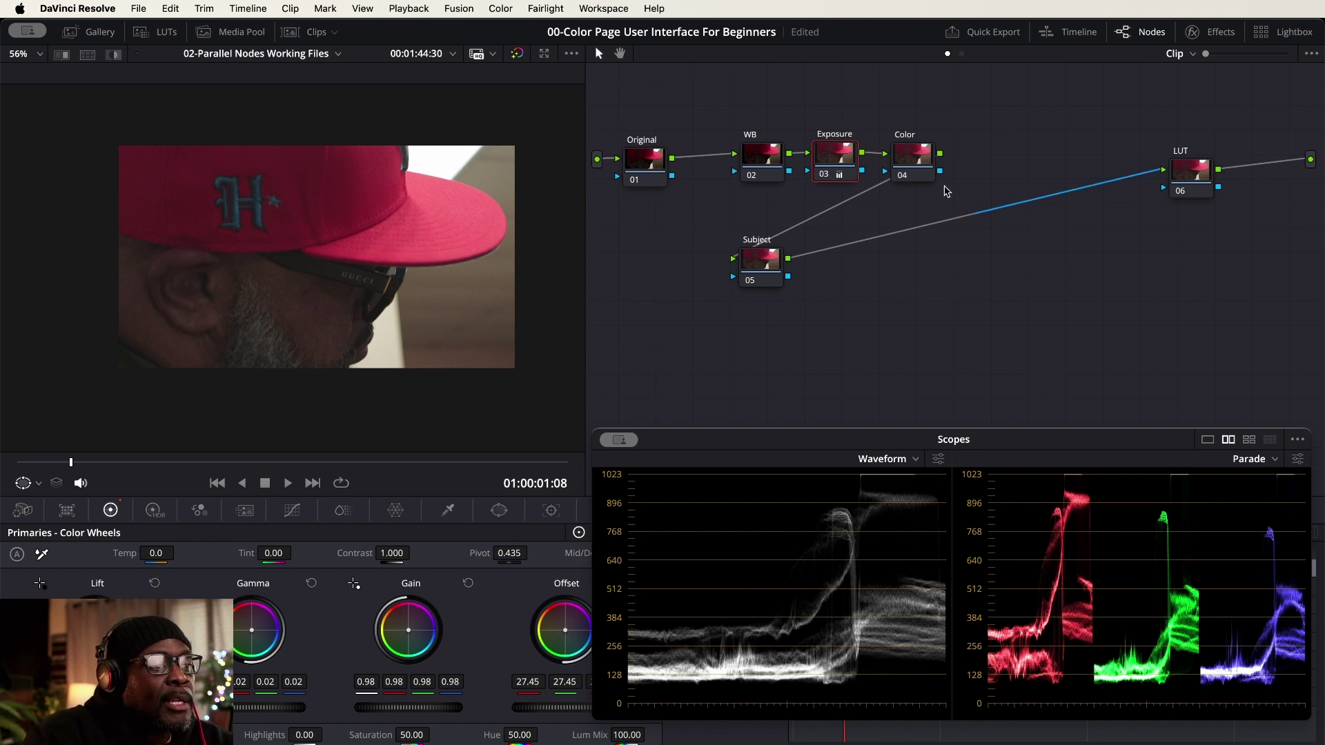
Step: Select the Color node, show four scopes including the Vectorscope, and open the custom curves with the scopes window clear of them
{"action": "left_click", "coordinate": [906, 161]}
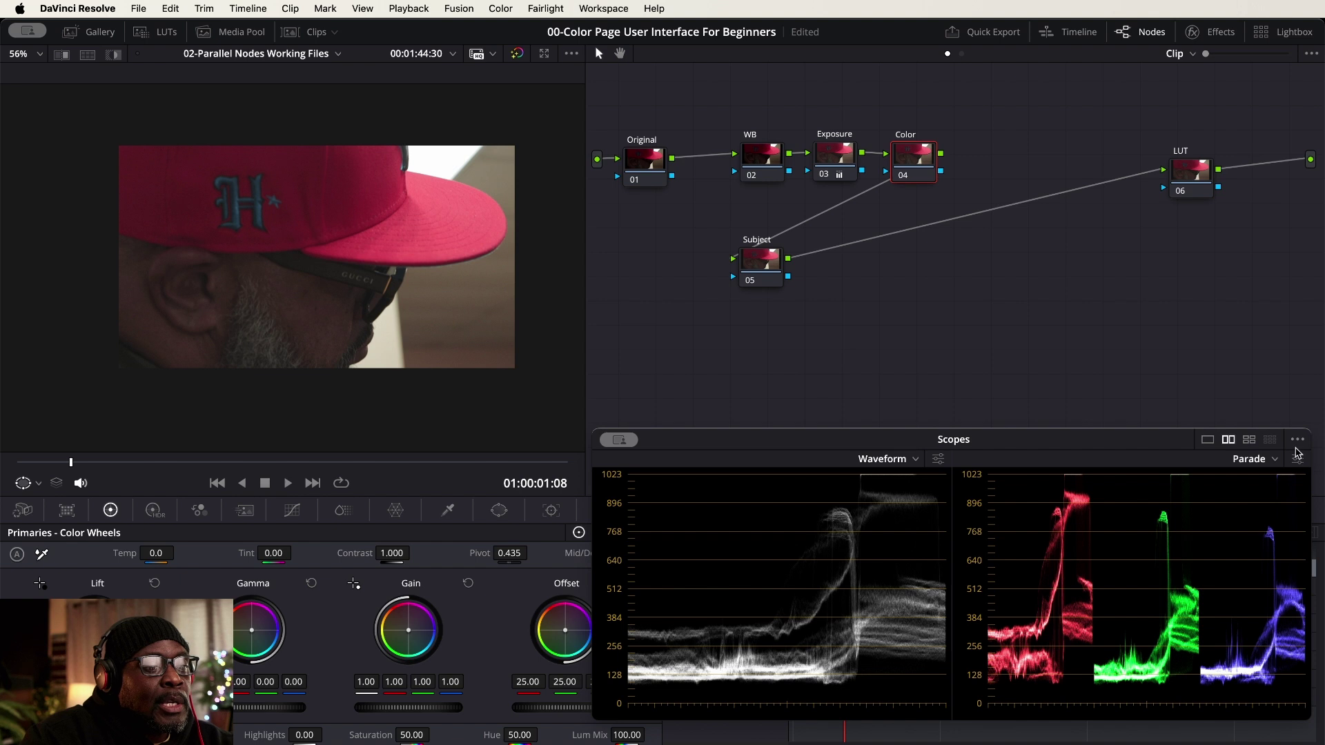
{"action": "left_click_drag", "start_coordinate": [1164, 447], "coordinate": [1161, 418]}
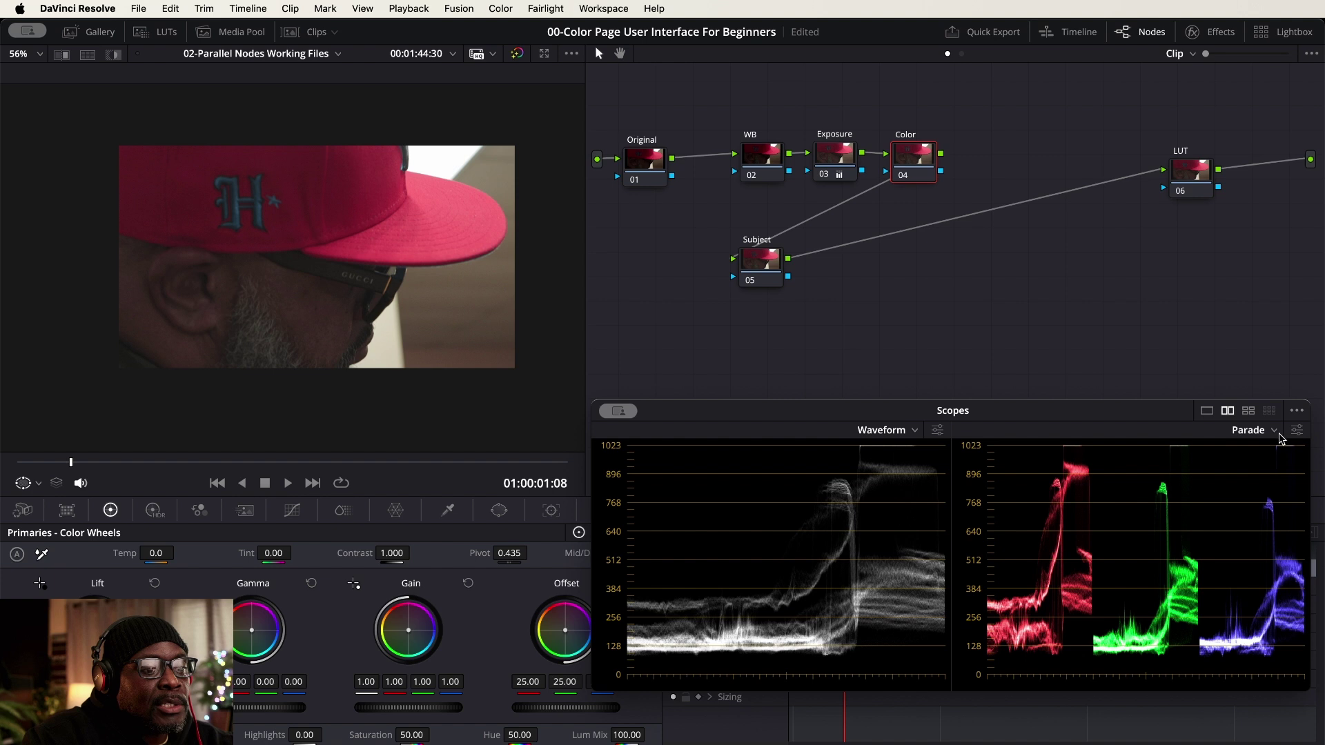
{"action": "left_click", "coordinate": [1248, 411]}
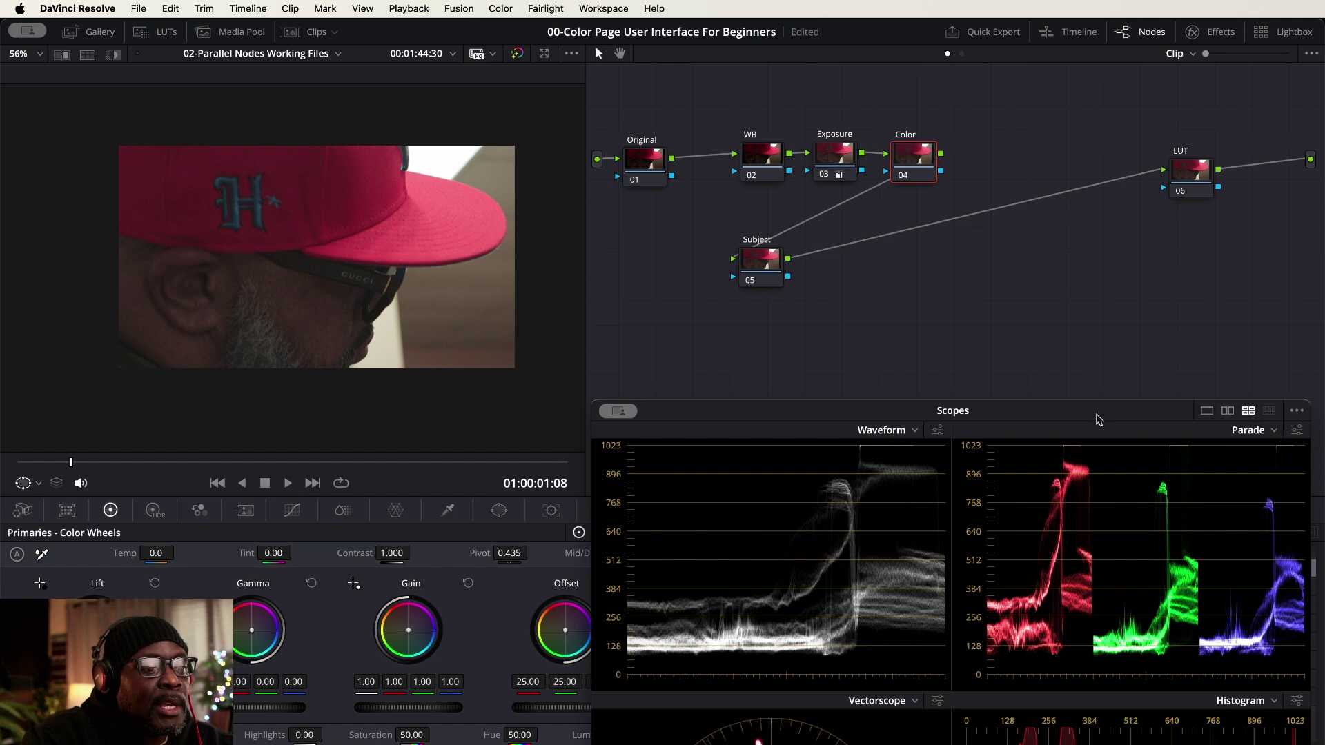
{"action": "left_click_drag", "start_coordinate": [1154, 417], "coordinate": [1130, 225]}
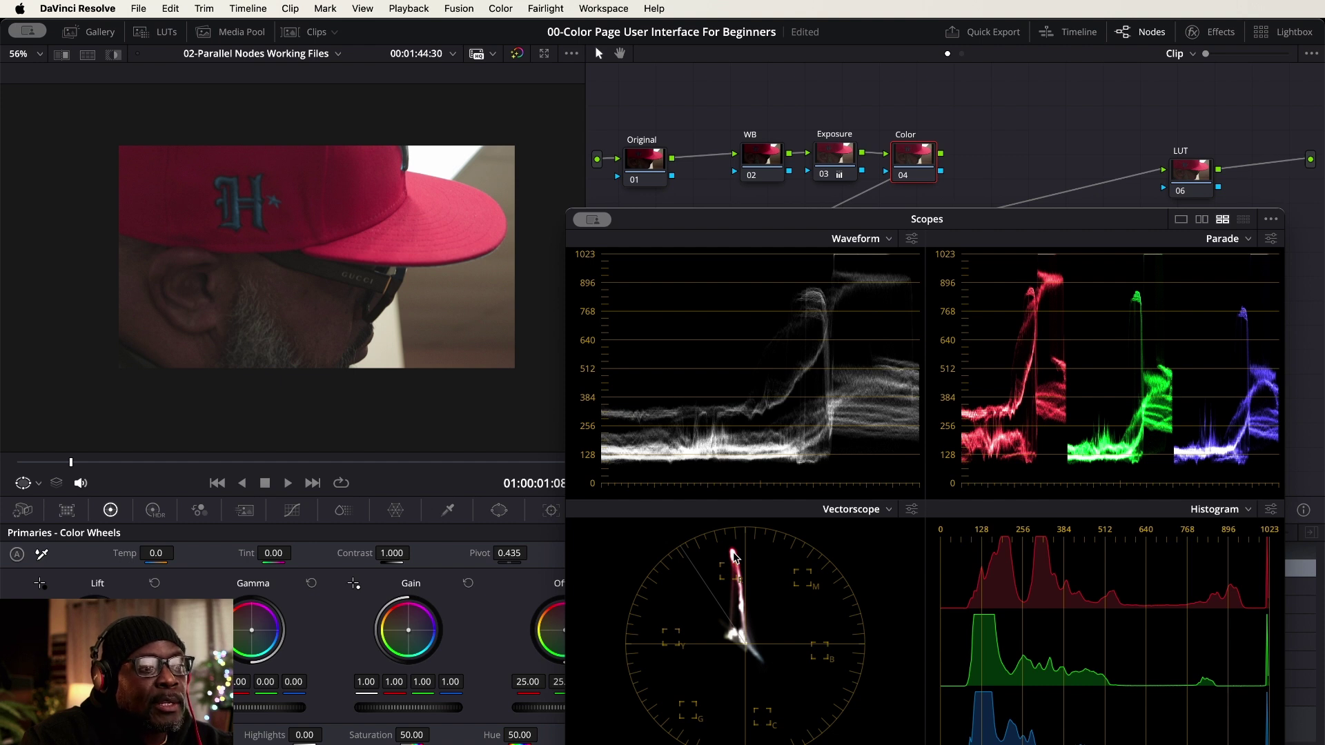
{"action": "left_click", "coordinate": [292, 511]}
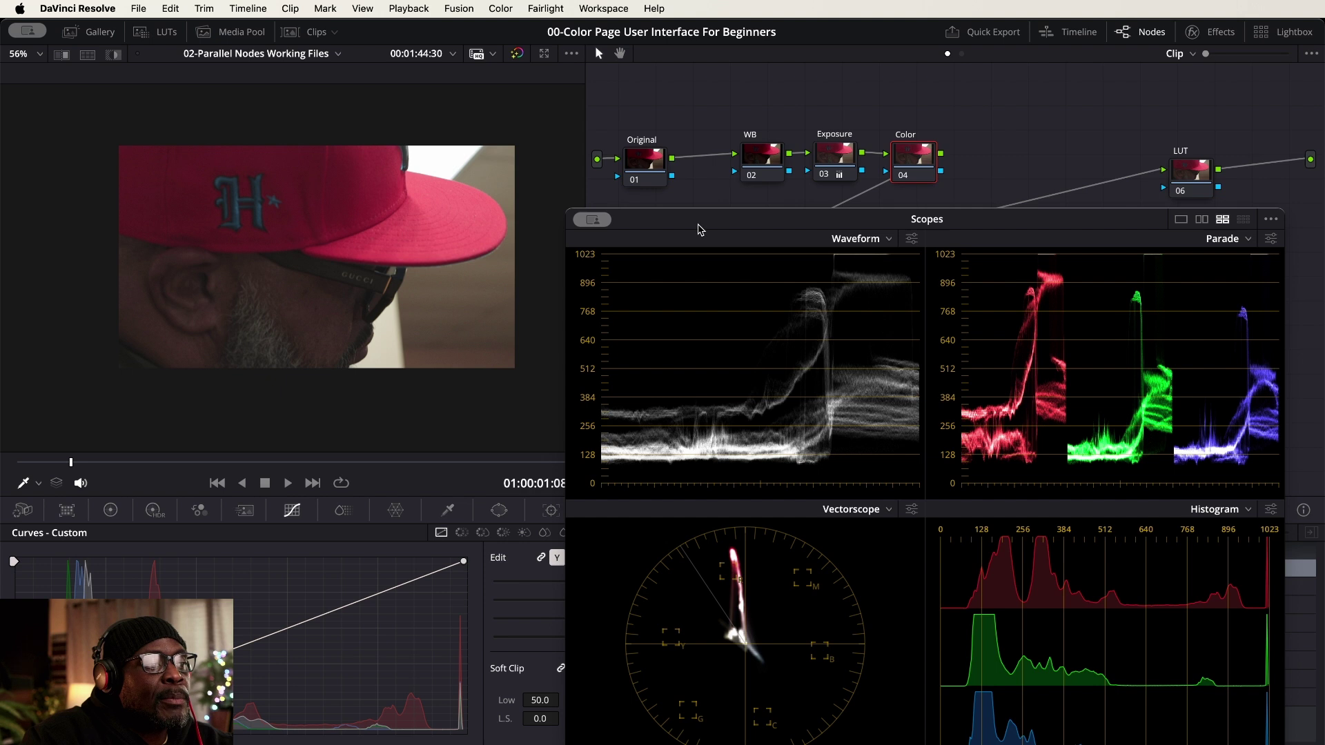
{"action": "left_click_drag", "start_coordinate": [700, 224], "coordinate": [819, 220]}
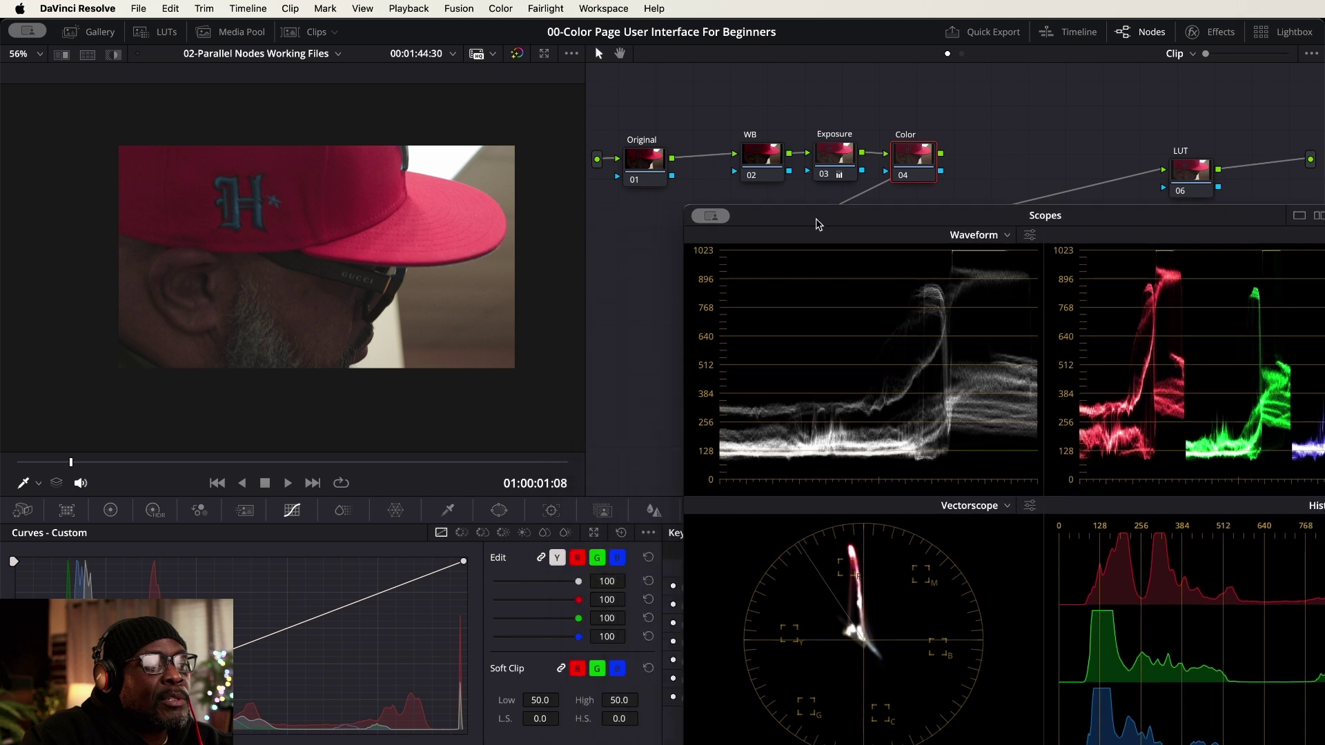
Step: Try lowering the highlight end of the red channel's custom curve, reset the curves and relink the channels
{"action": "left_click", "coordinate": [577, 558]}
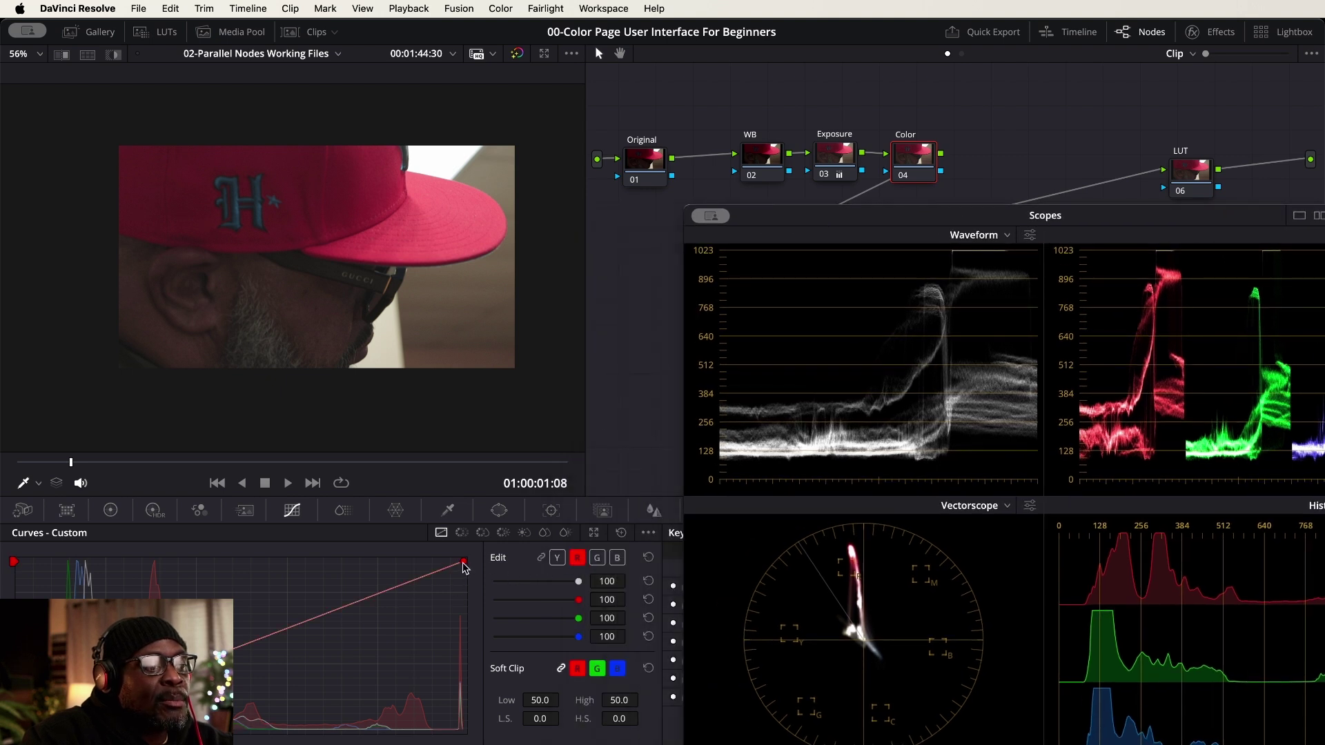
{"action": "left_click_drag", "start_coordinate": [464, 563], "coordinate": [464, 605]}
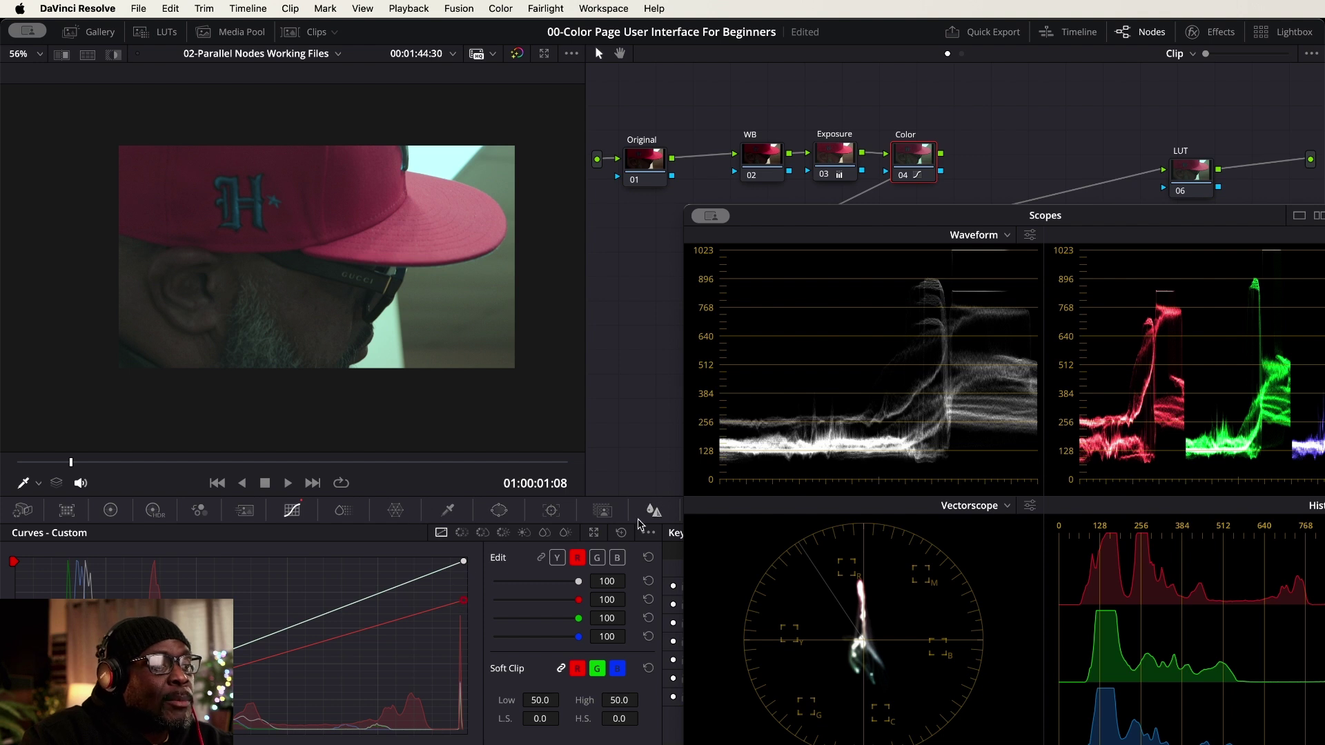
{"action": "left_click", "coordinate": [621, 532]}
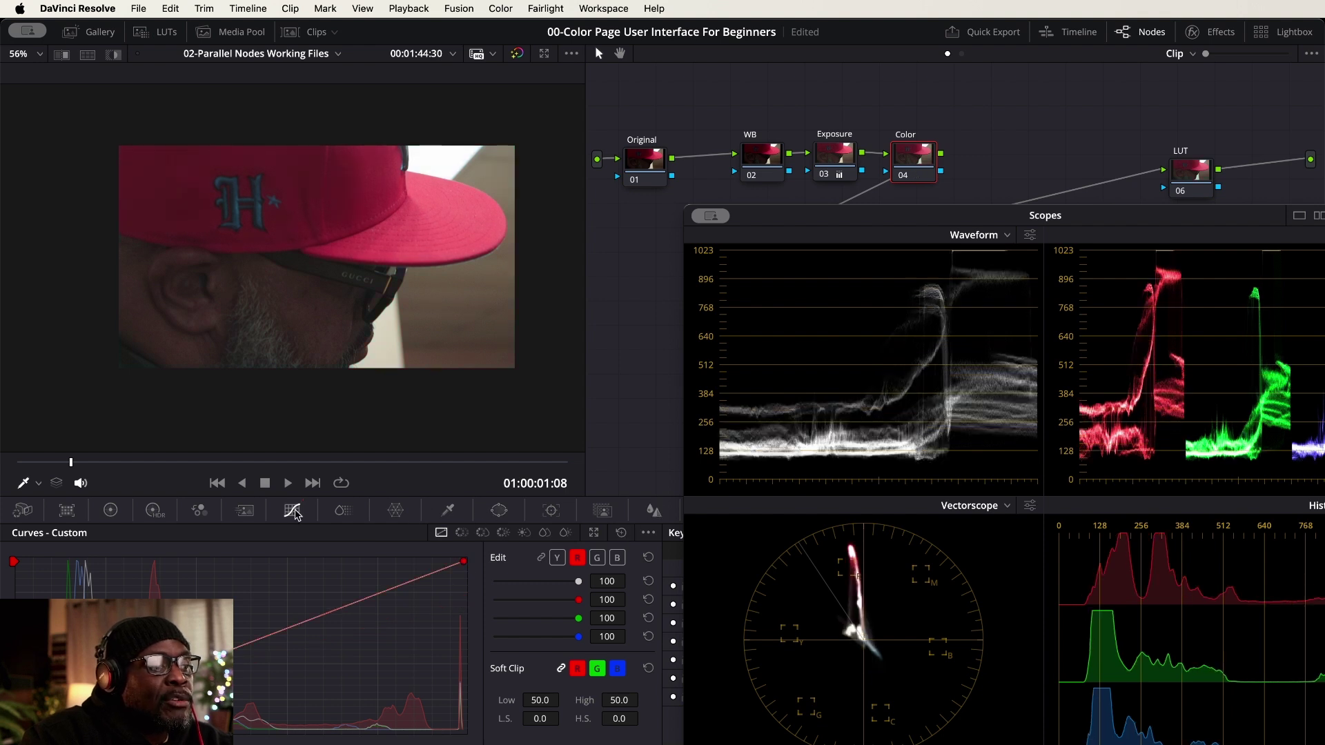
{"action": "left_click", "coordinate": [541, 558]}
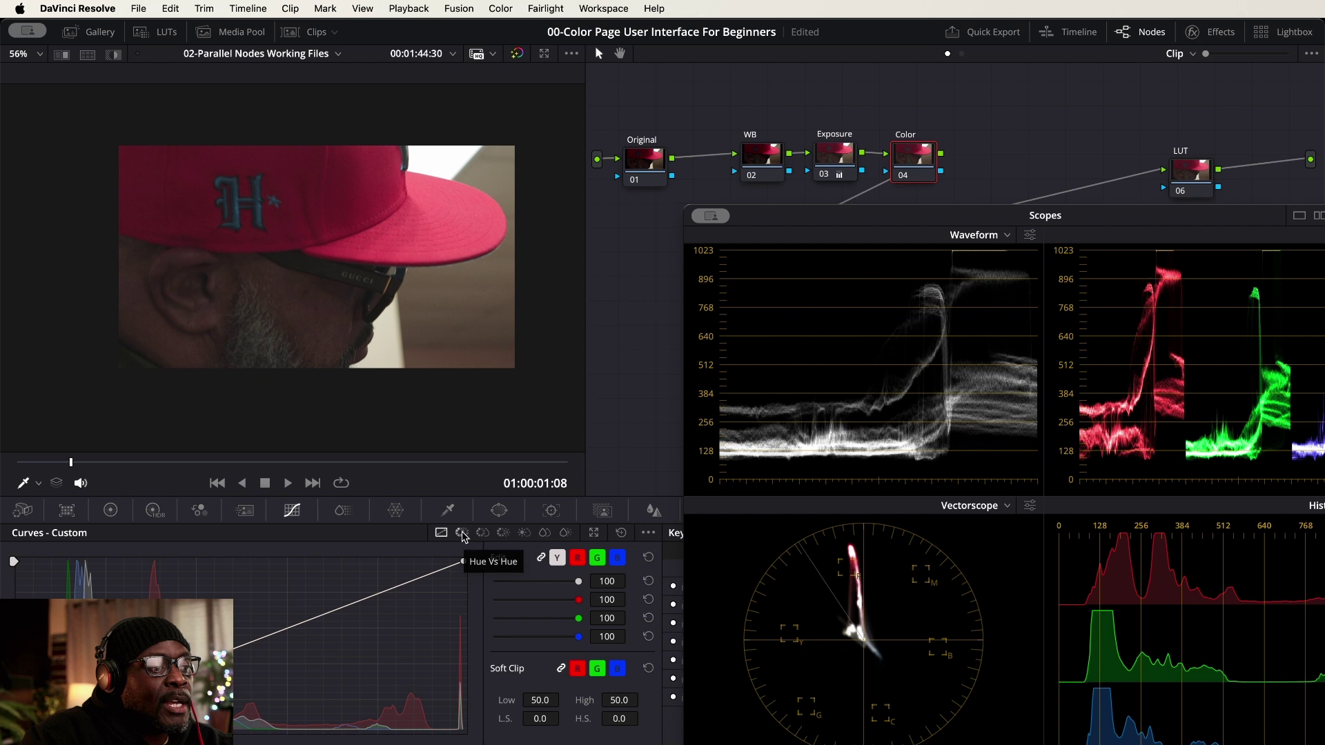
Step: Sample the cap's red for the Color node's Hue Vs Sat curve and lower its saturation to 0.61
{"action": "left_click", "coordinate": [485, 534]}
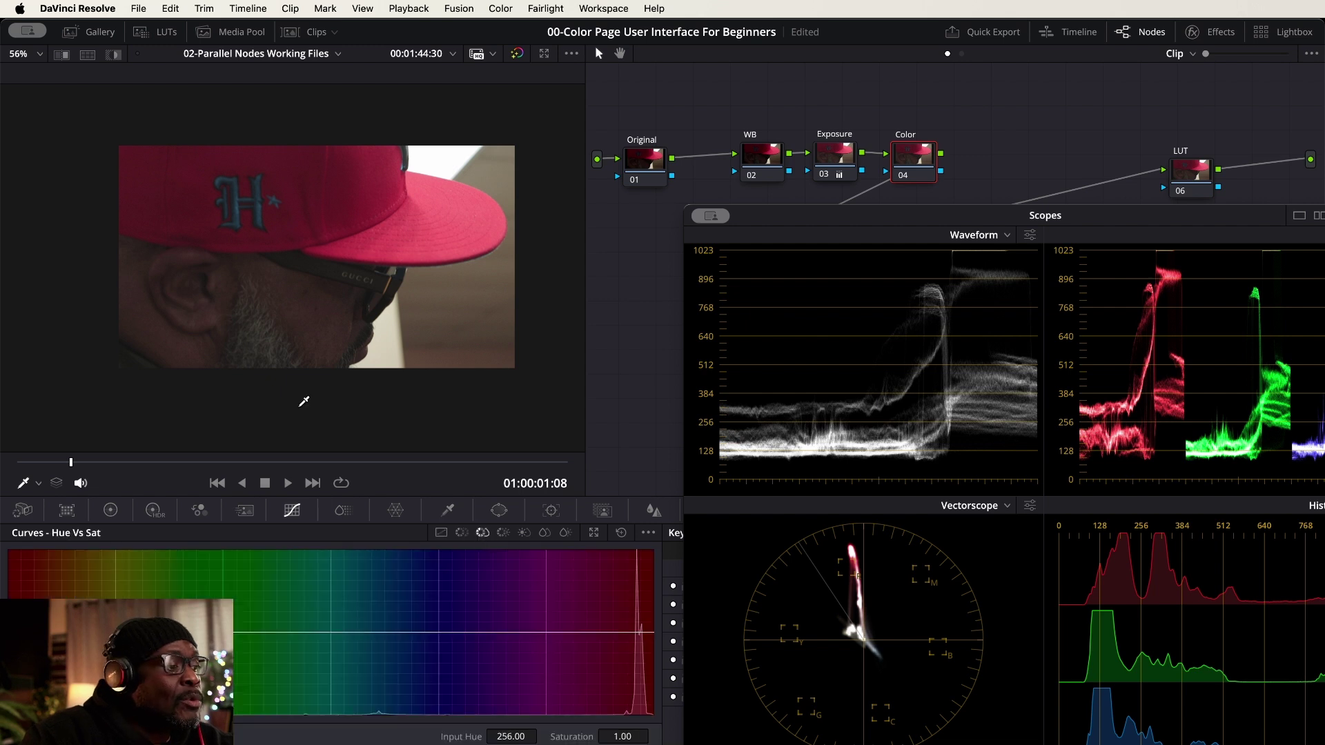
{"action": "left_click", "coordinate": [359, 167]}
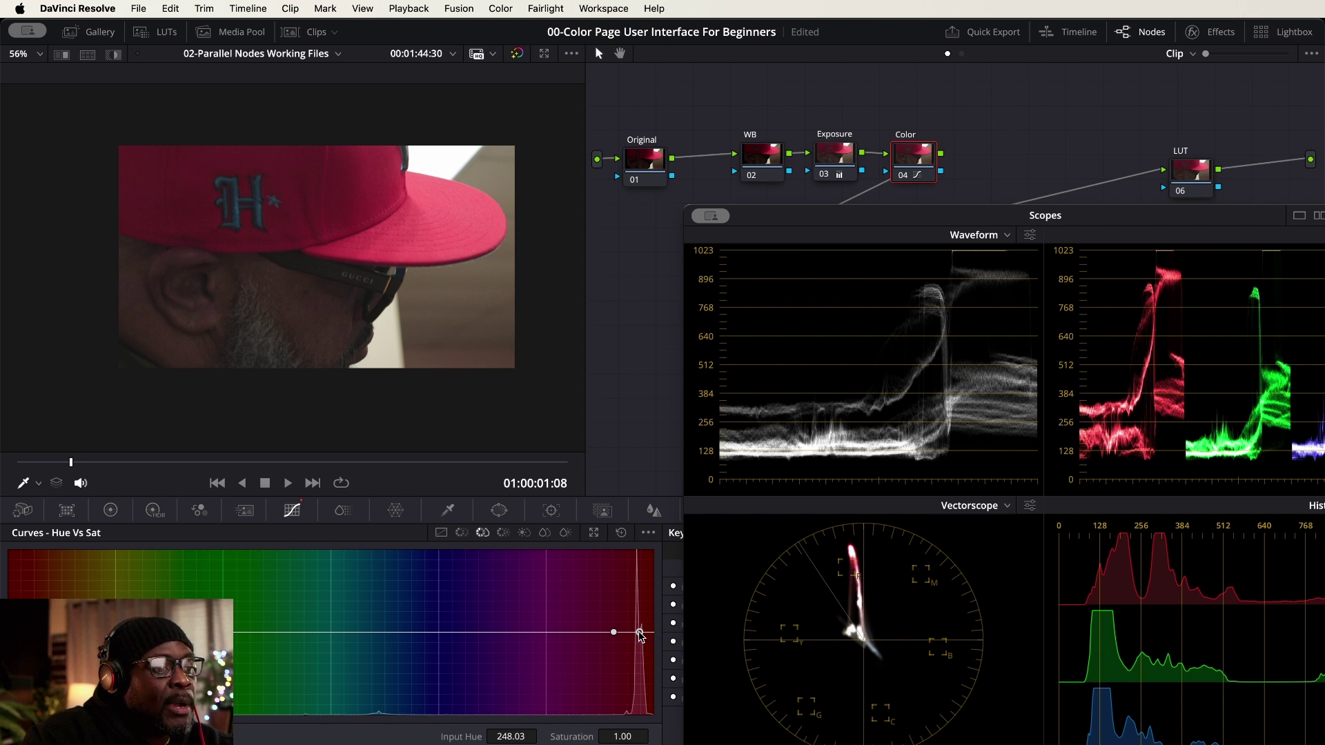
{"action": "left_click_drag", "start_coordinate": [639, 633], "coordinate": [640, 666]}
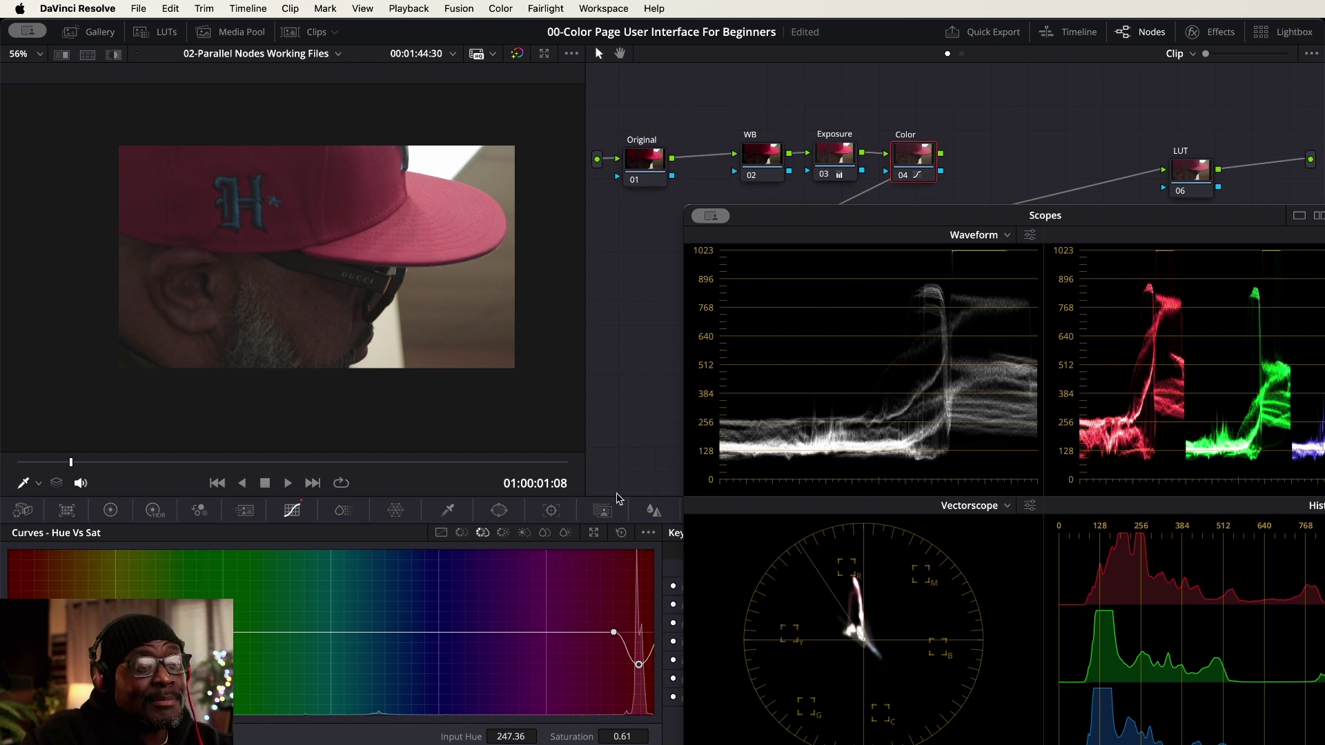
Step: Reposition the scopes window, reduce it to Waveform and Parade, and place it clear of the node tree
{"action": "left_click_drag", "start_coordinate": [936, 226], "coordinate": [854, 228]}
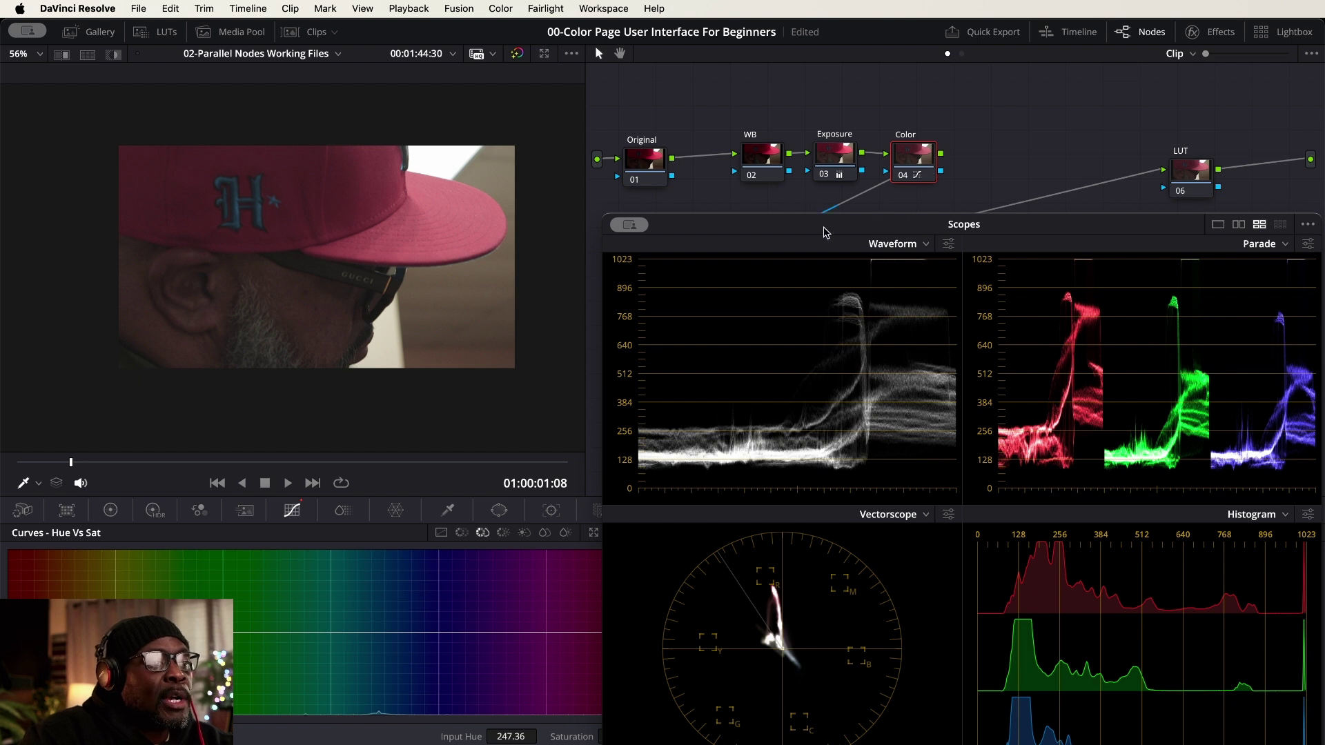
{"action": "left_click_drag", "start_coordinate": [825, 231], "coordinate": [751, 176]}
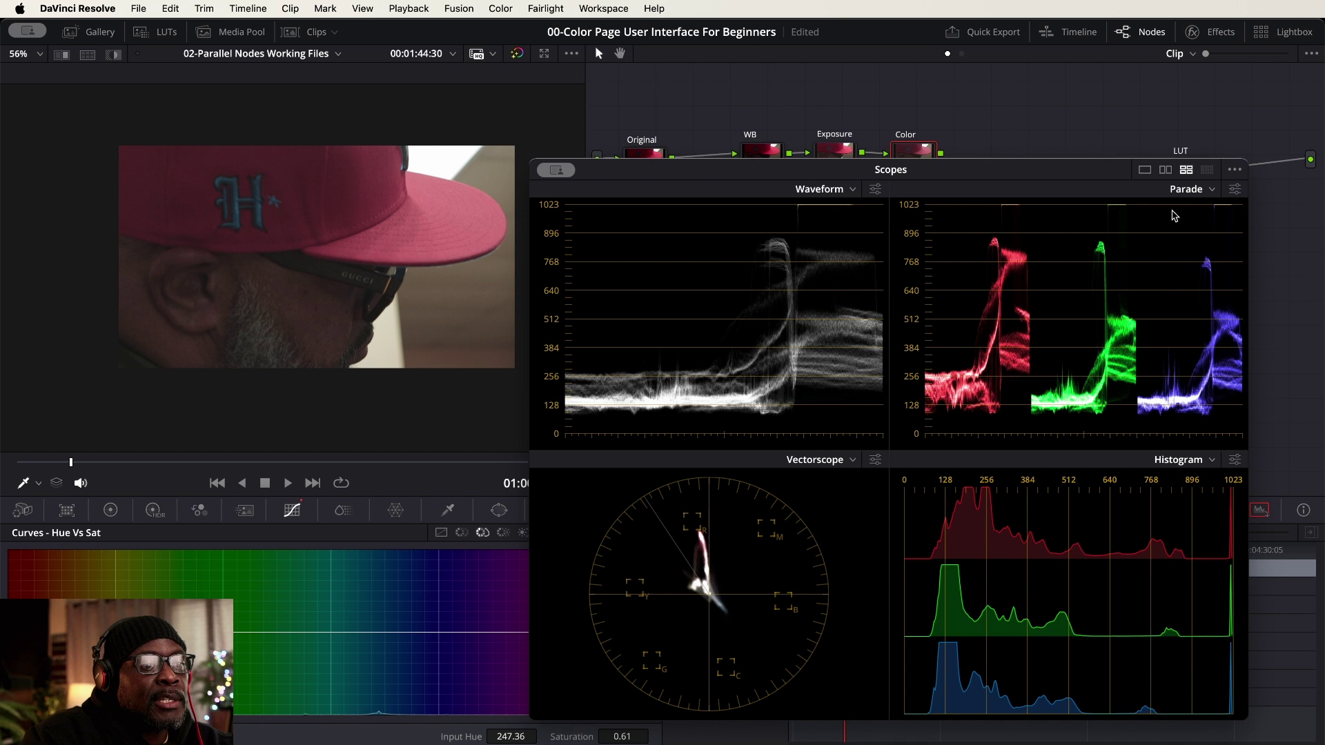
{"action": "left_click", "coordinate": [1166, 170]}
{"action": "left_click_drag", "start_coordinate": [1092, 186], "coordinate": [1167, 409]}
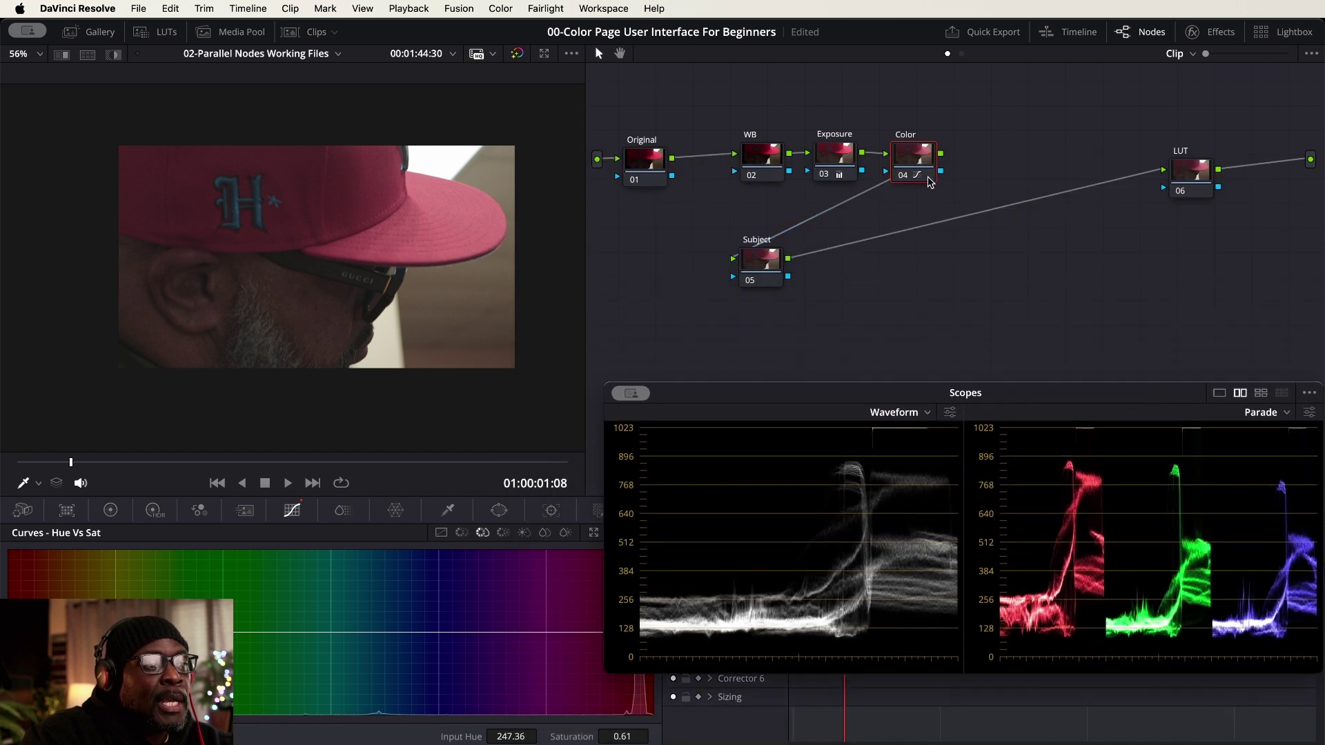
Step: Add a serial node after the Color node and label it CONTRAST
{"action": "key", "text": "alt+s"}
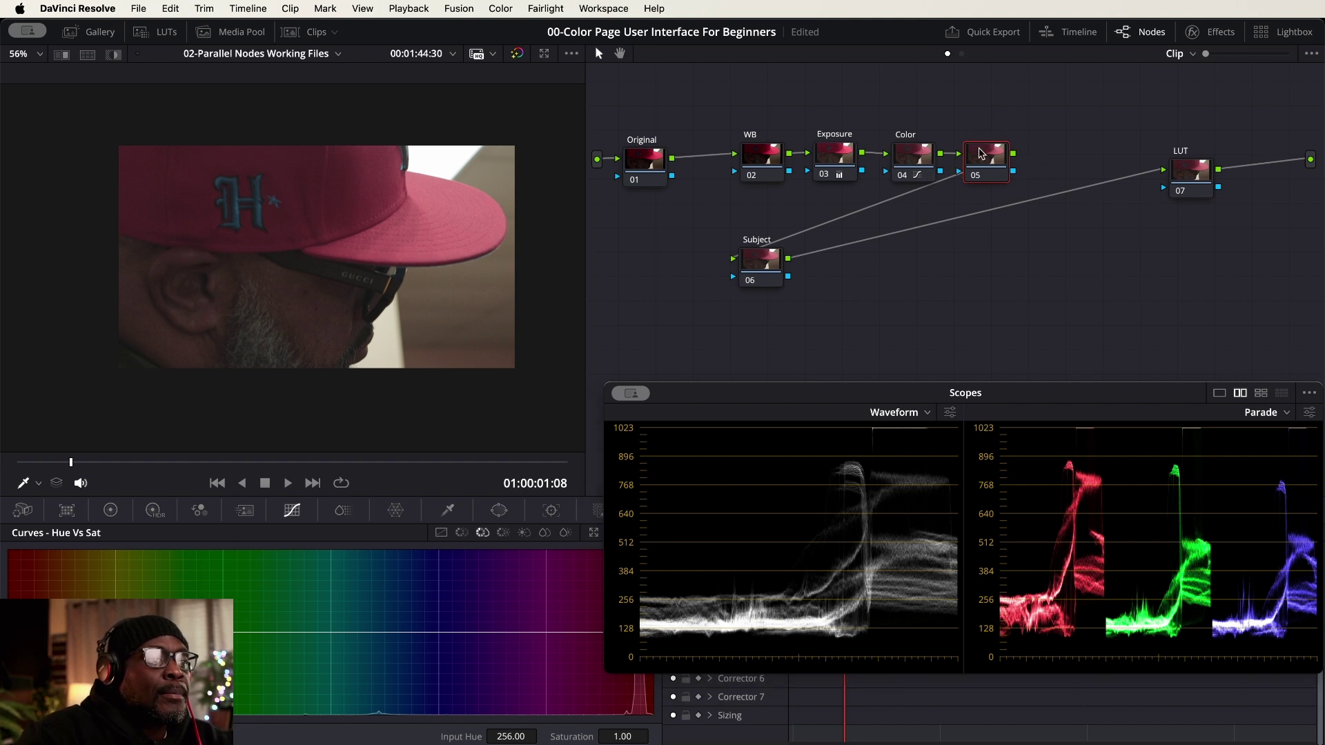
{"action": "right_click", "coordinate": [982, 154]}
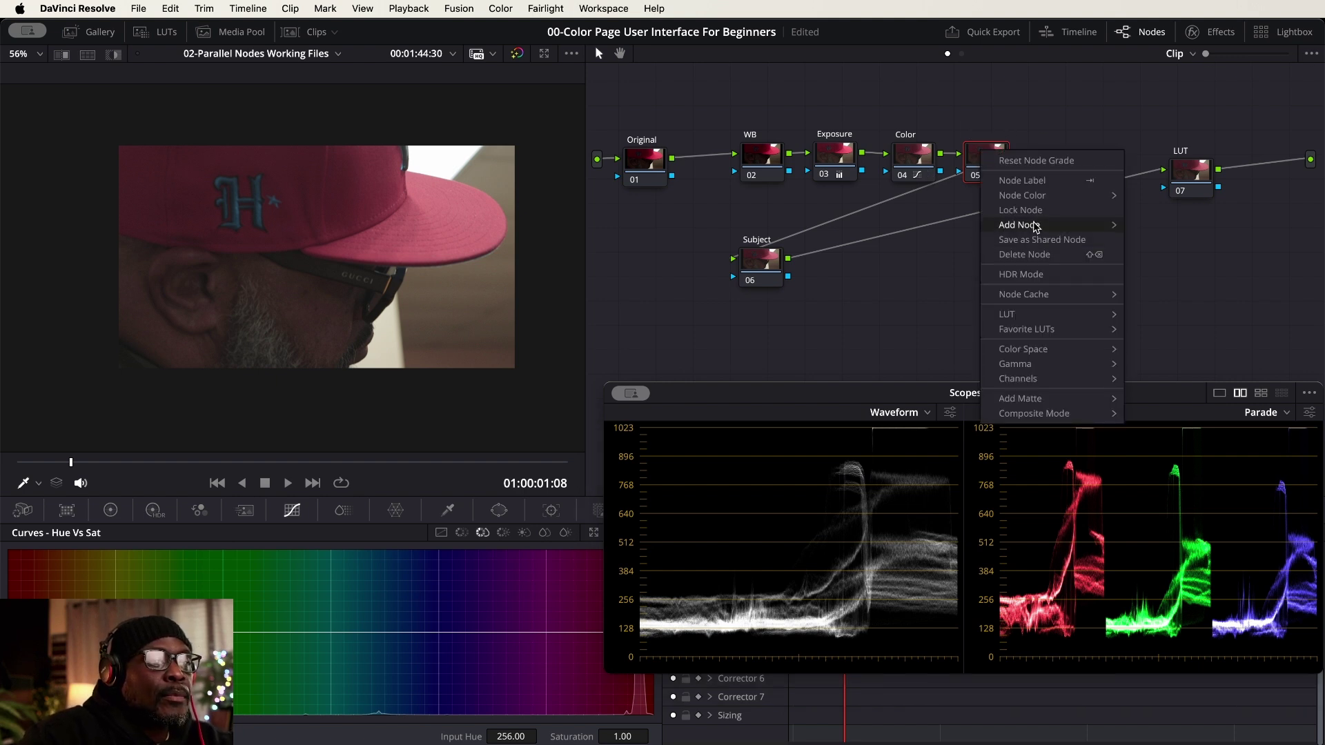
{"action": "left_click", "coordinate": [1041, 180]}
{"action": "type", "text": "CONTRAST"}
{"action": "key", "text": "Return"}
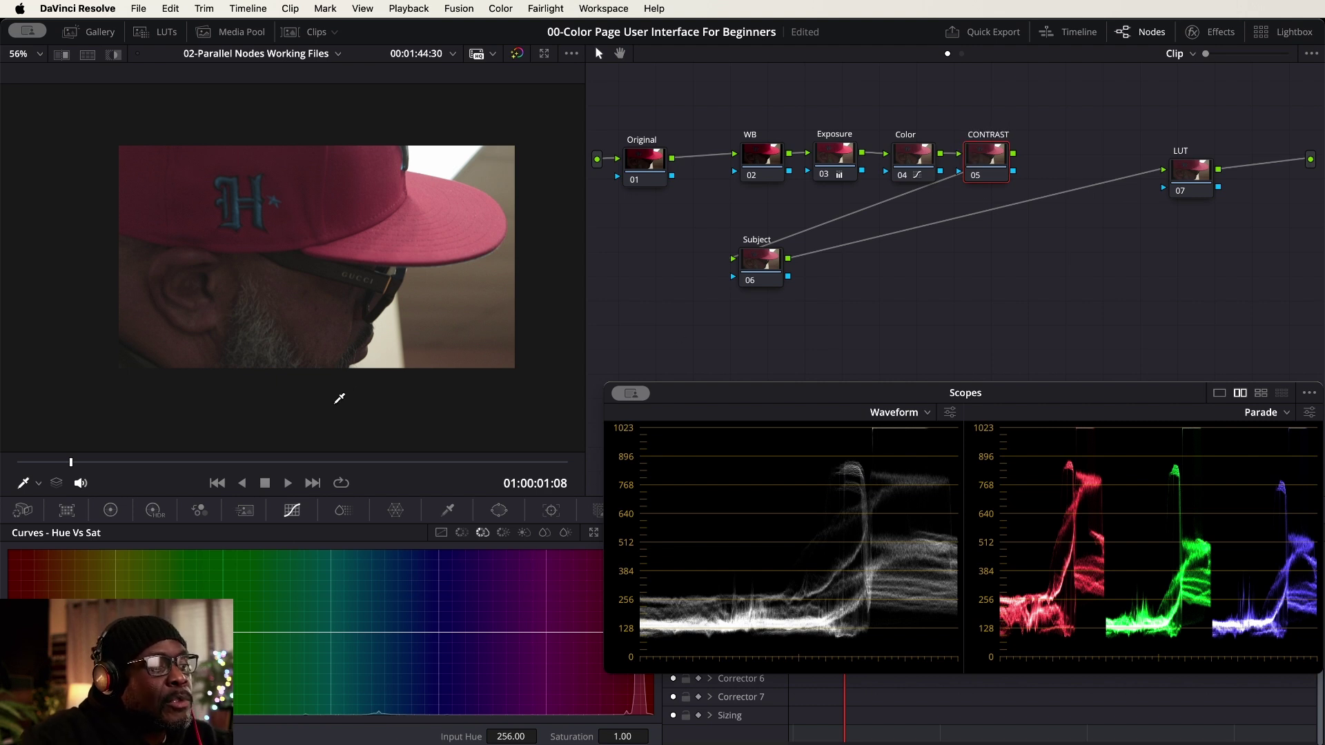
Step: Raise the CONTRAST node's contrast to 1.138 and compare the image with all grades bypassed
{"action": "left_click", "coordinate": [110, 510]}
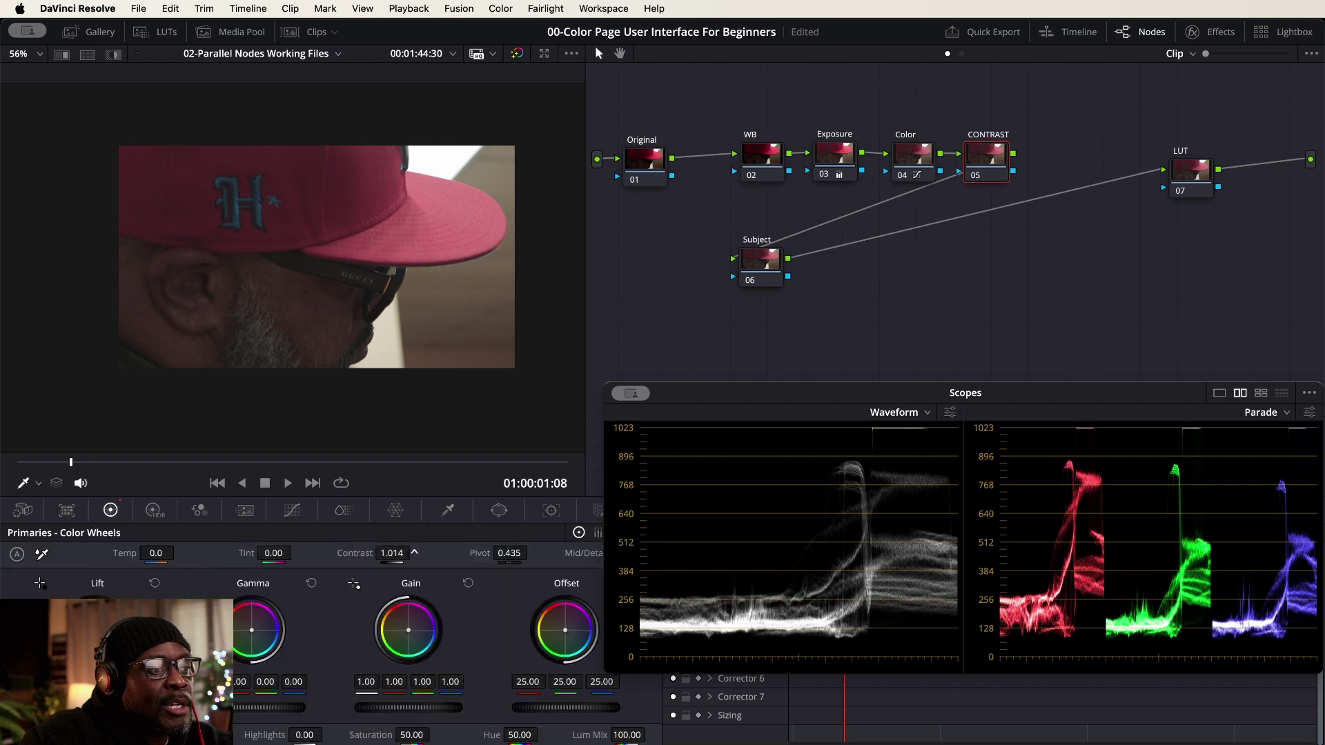
{"action": "left_click_drag", "start_coordinate": [392, 553], "coordinate": [415, 552]}
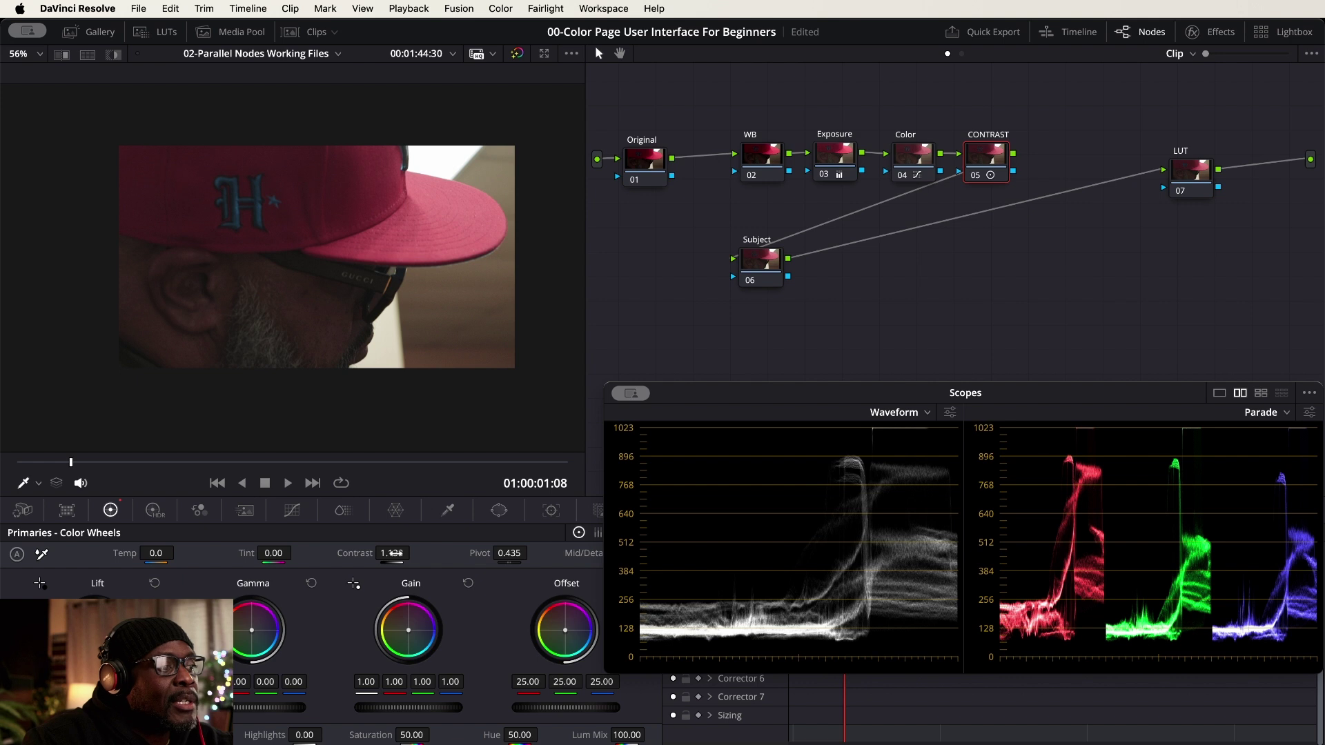
{"action": "left_click", "coordinate": [518, 54]}
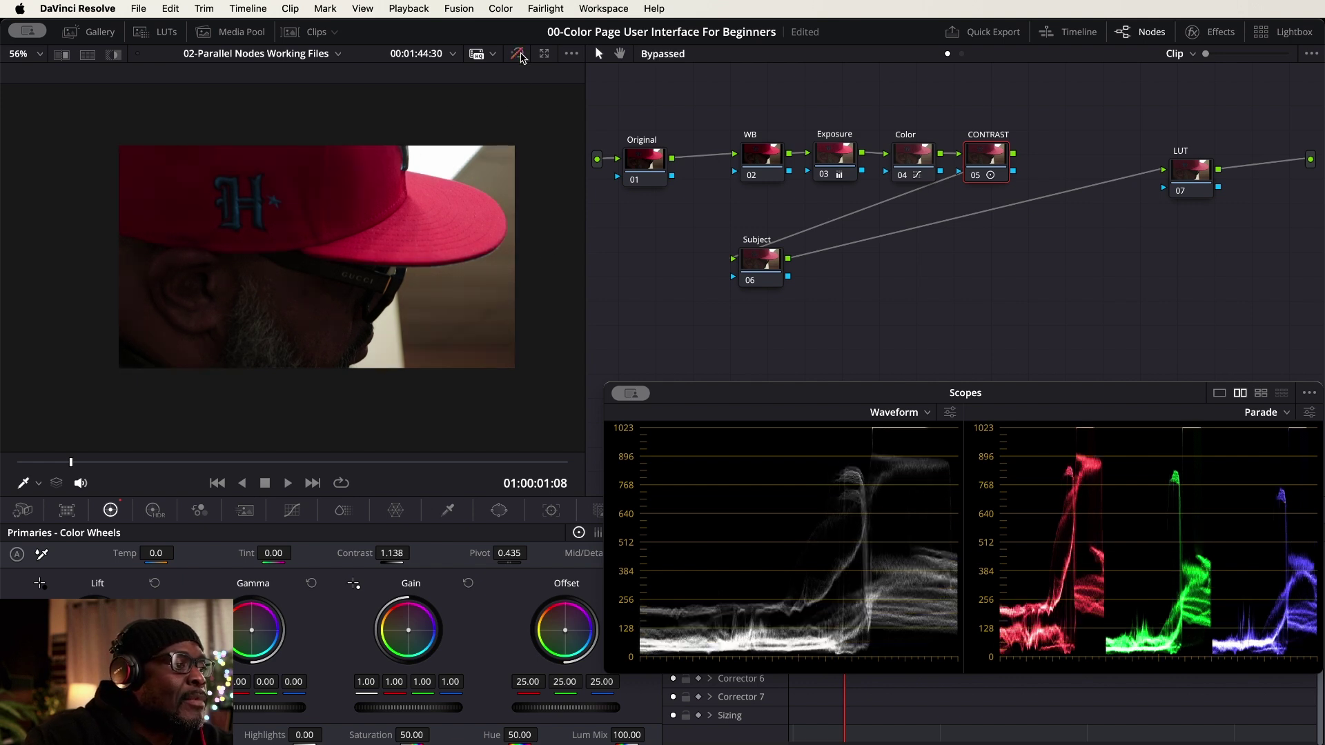
{"action": "left_click", "coordinate": [519, 55]}
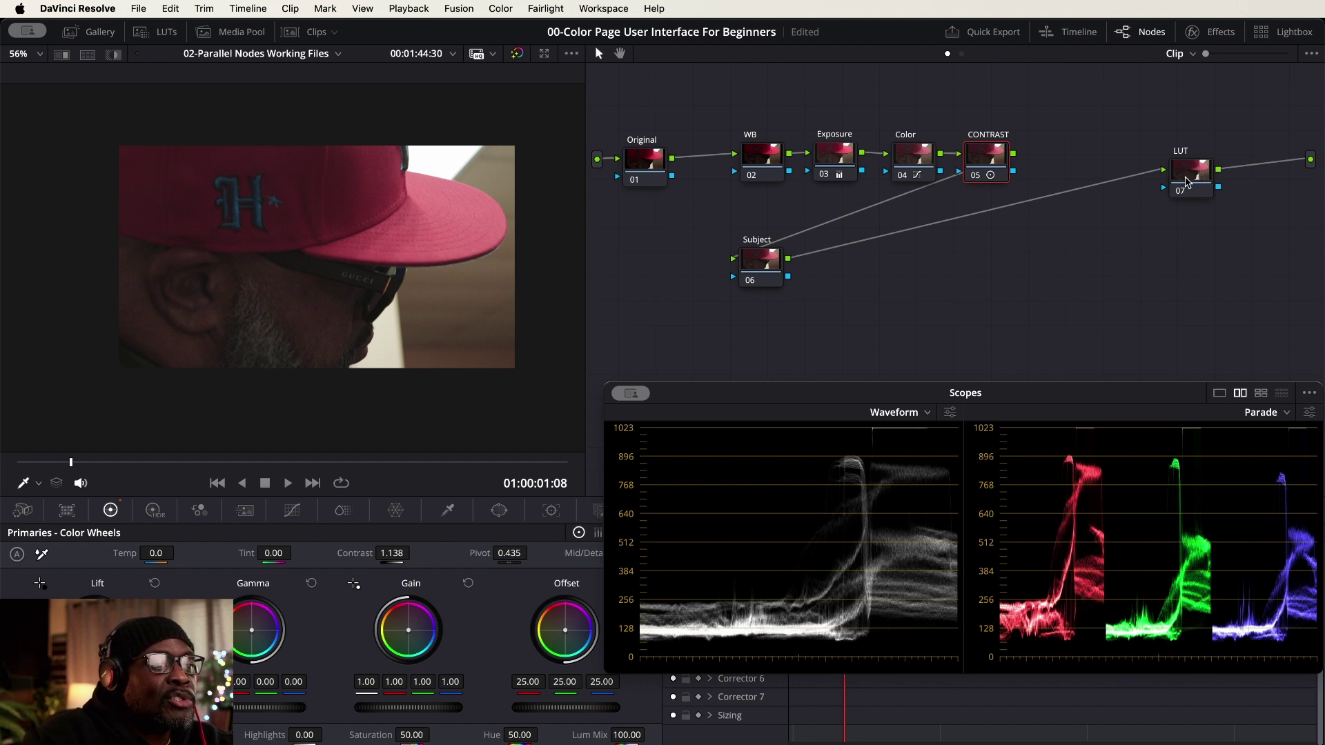
Step: Nudge the CONTRAST and Subject nodes slightly and close the floating scopes window in favour of the docked scopes
{"action": "left_click_drag", "start_coordinate": [985, 164], "coordinate": [997, 163]}
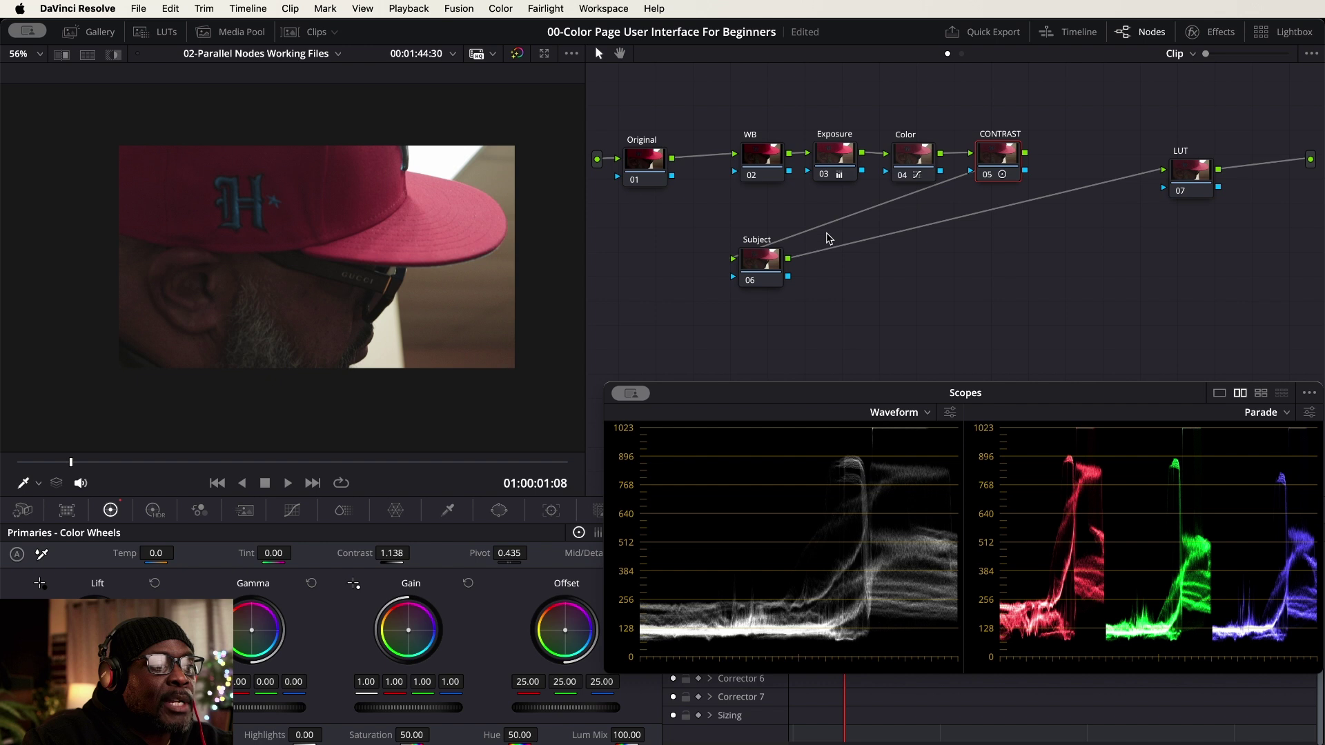
{"action": "left_click_drag", "start_coordinate": [755, 265], "coordinate": [755, 267]}
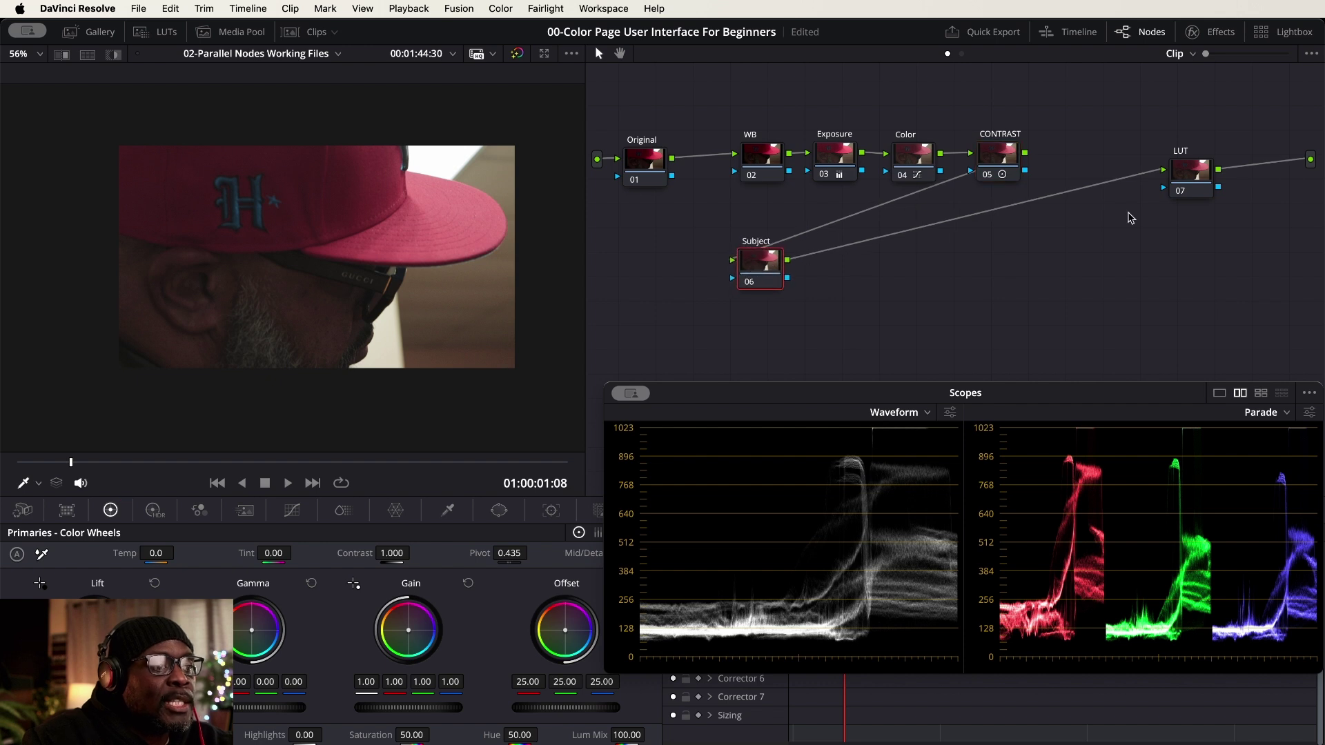
{"action": "left_click_drag", "start_coordinate": [1083, 410], "coordinate": [1046, 444]}
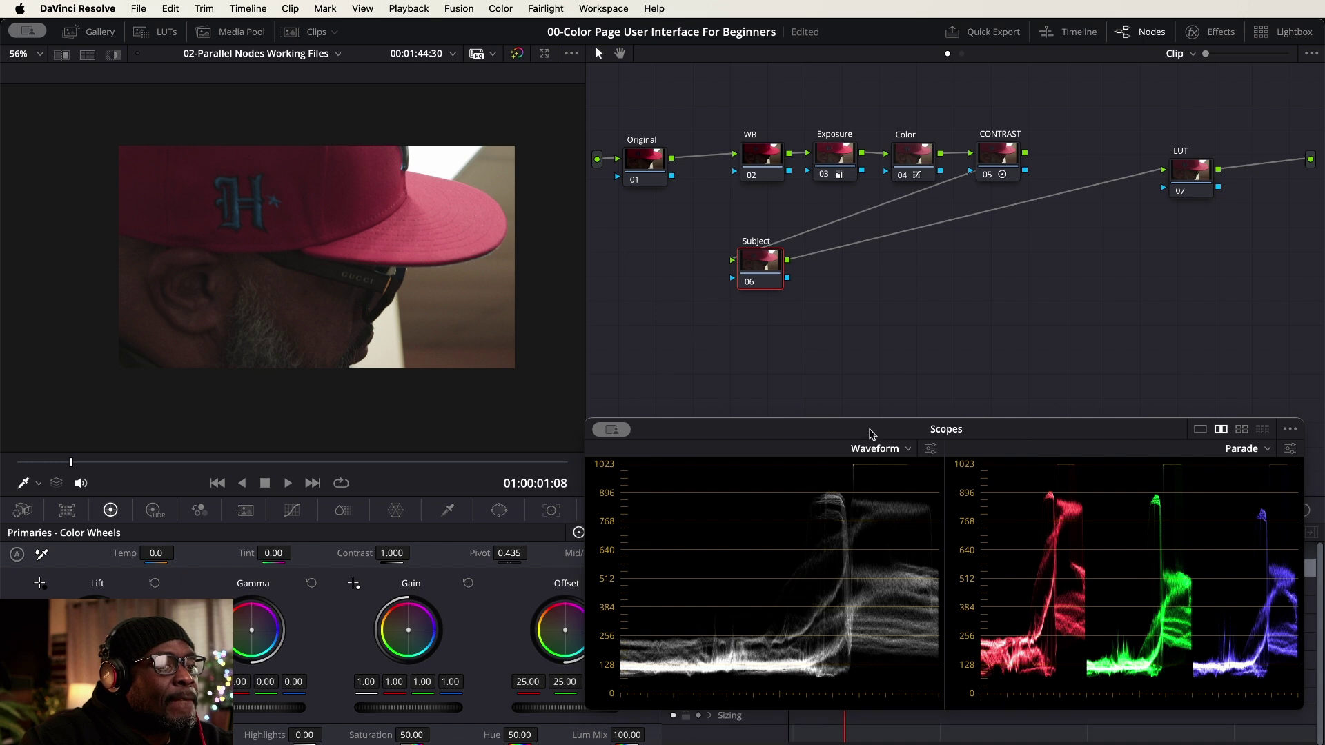
{"action": "left_click", "coordinate": [609, 432]}
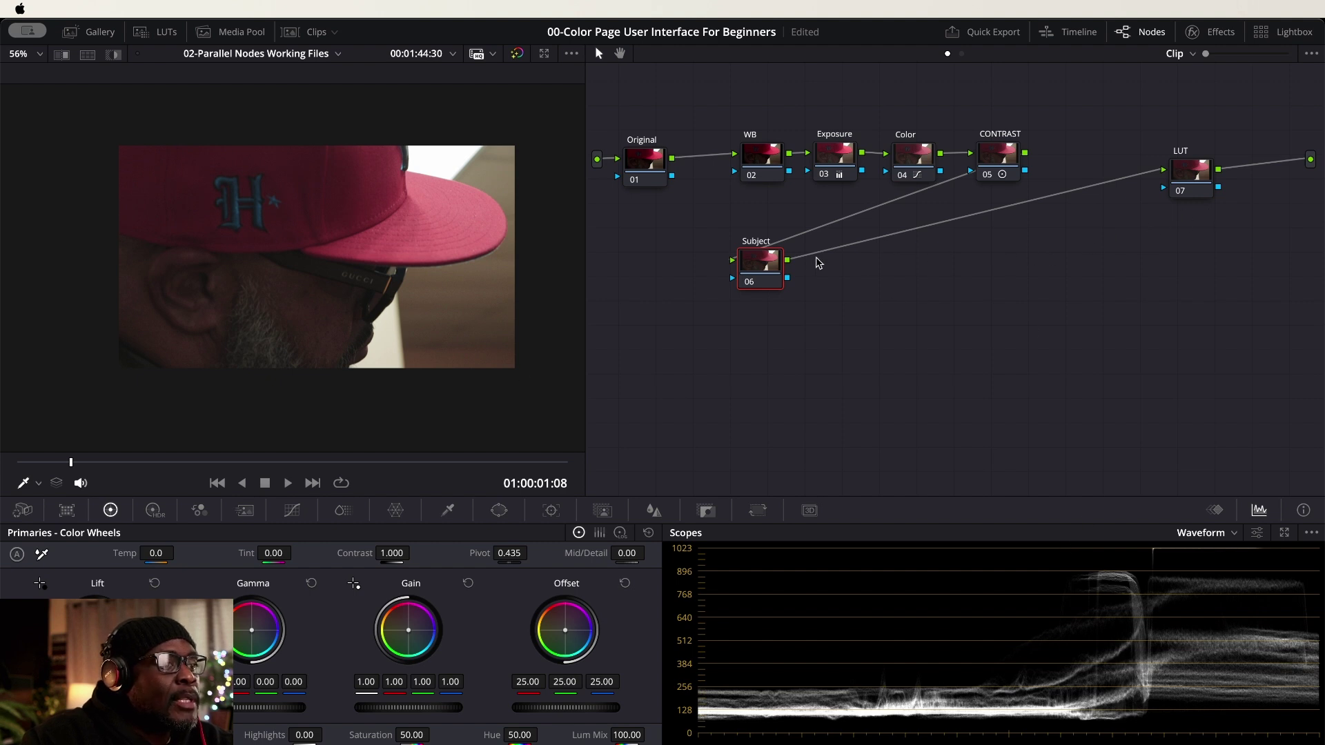
{"action": "left_click_drag", "start_coordinate": [758, 269], "coordinate": [758, 278]}
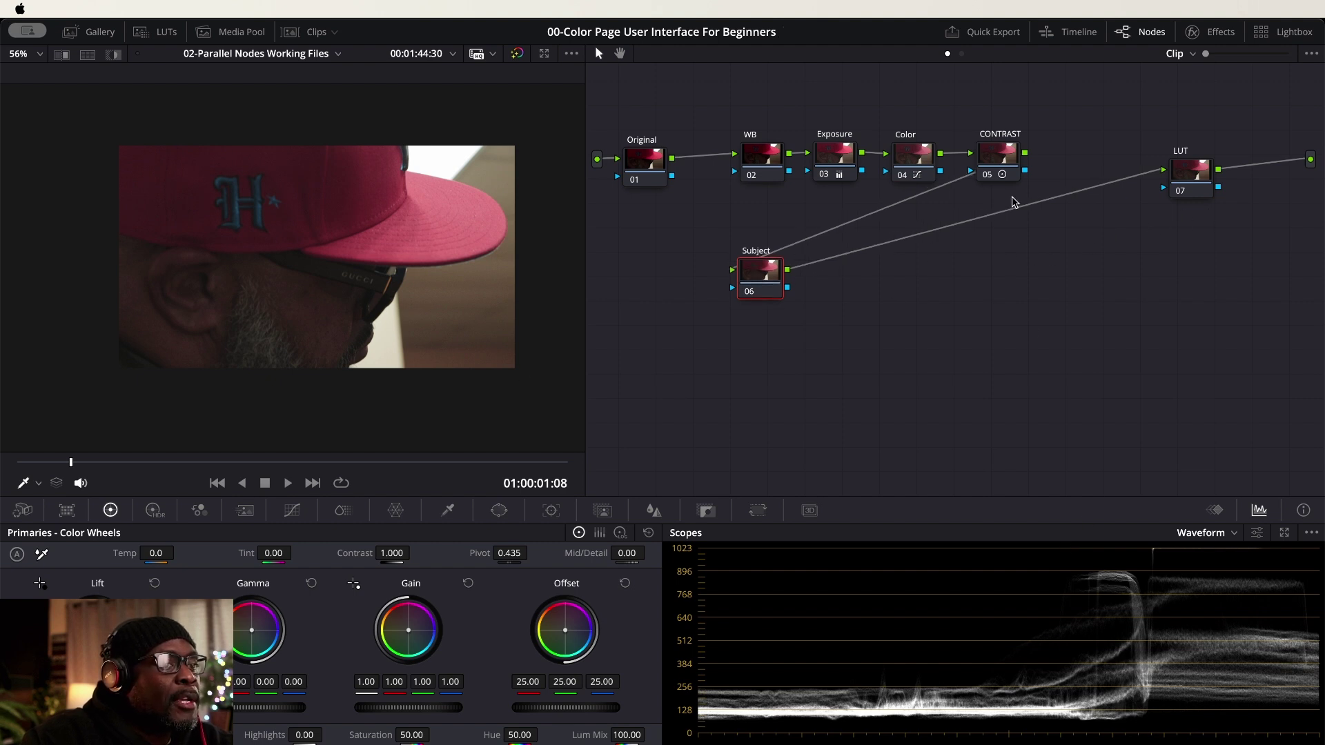
Step: Apply the Sony SLog3SGamut3.CineToLC-709TypeA LUT to the LUT node and hide the LUT browser
{"action": "left_click", "coordinate": [1193, 168]}
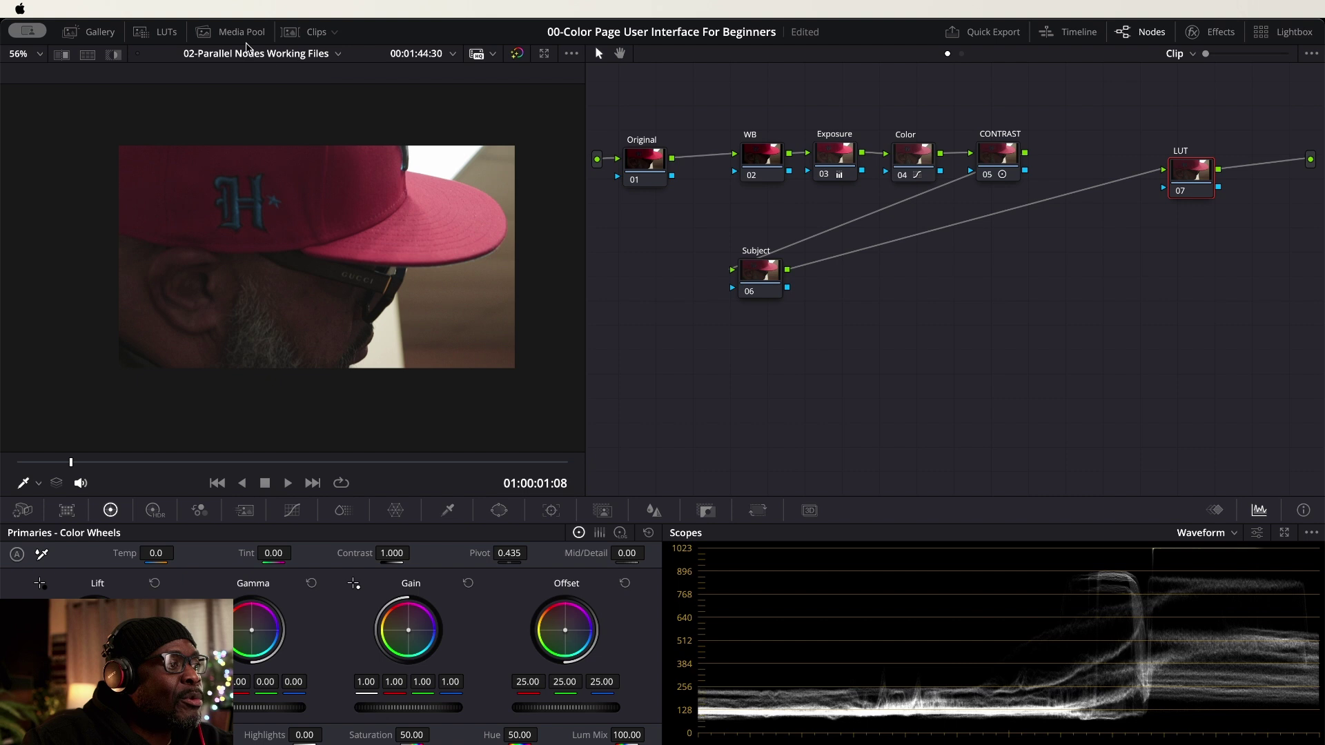
{"action": "left_click", "coordinate": [166, 33]}
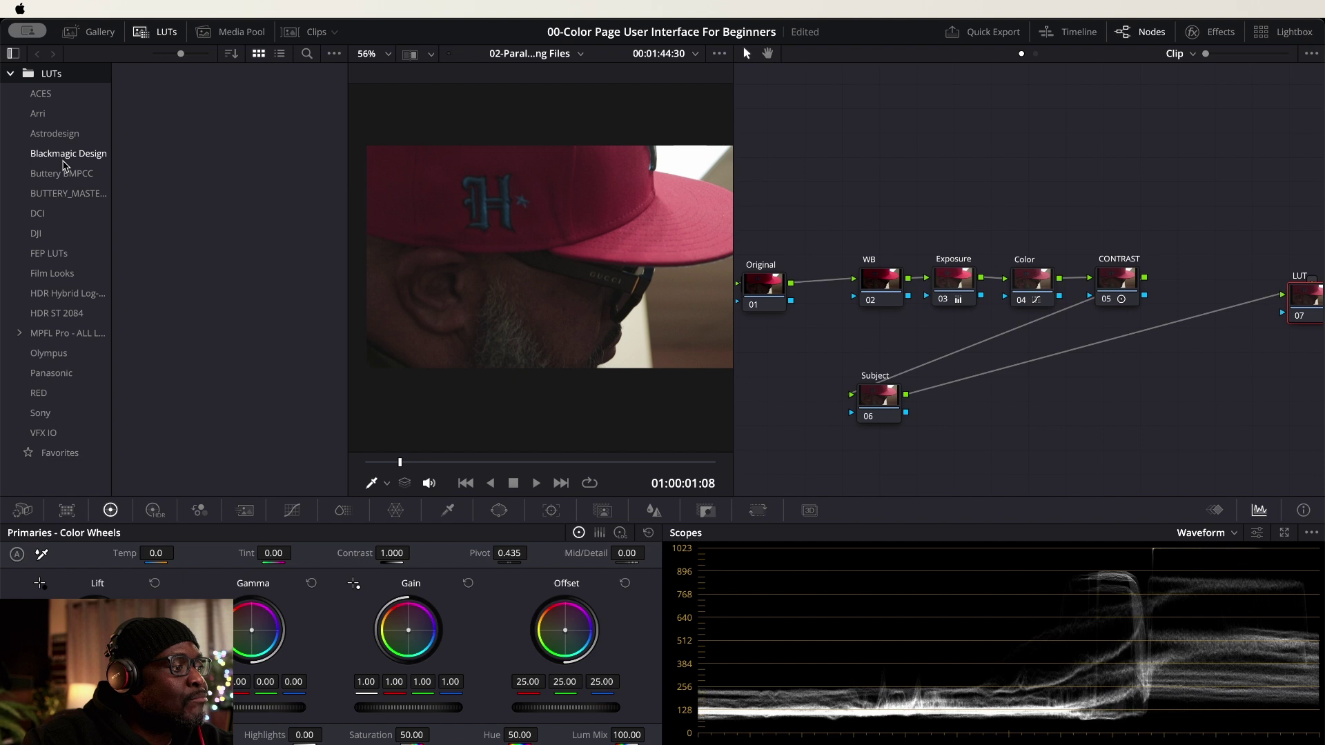
{"action": "left_click", "coordinate": [41, 414]}
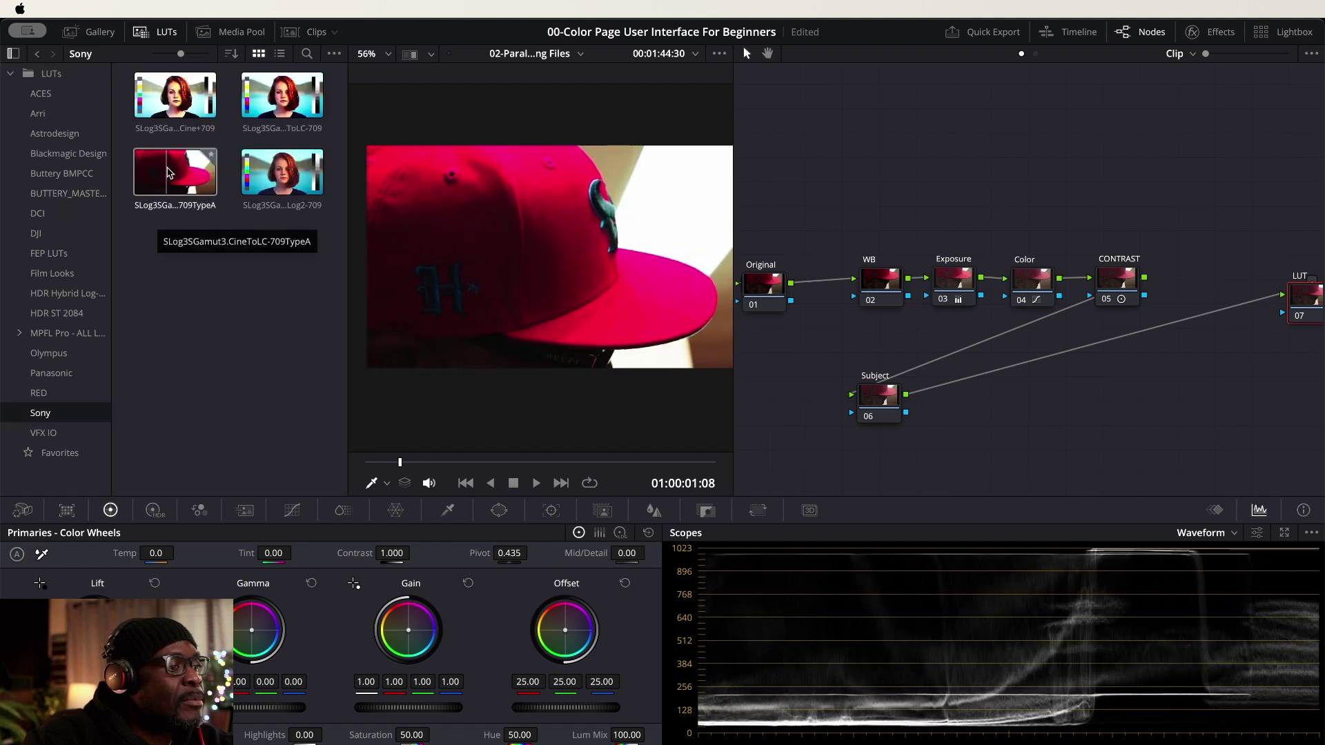
{"action": "right_click", "coordinate": [170, 172]}
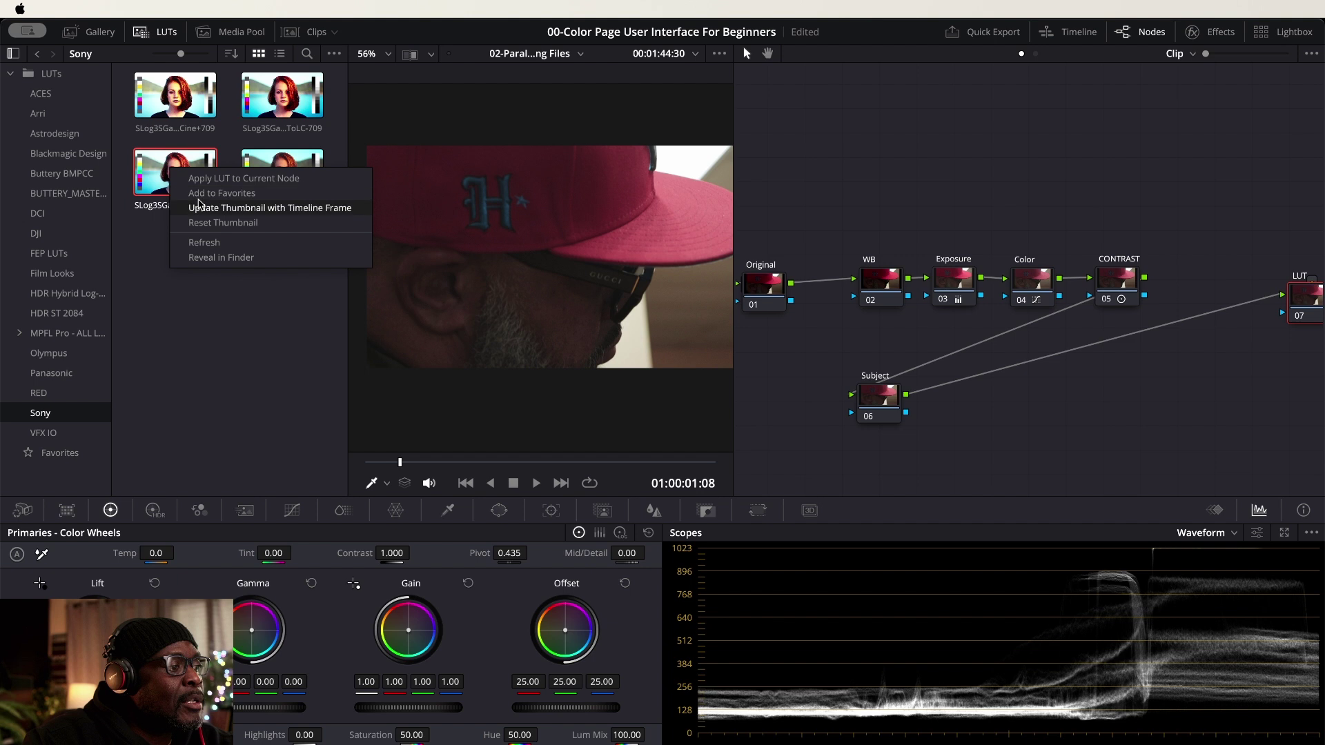
{"action": "left_click", "coordinate": [202, 178]}
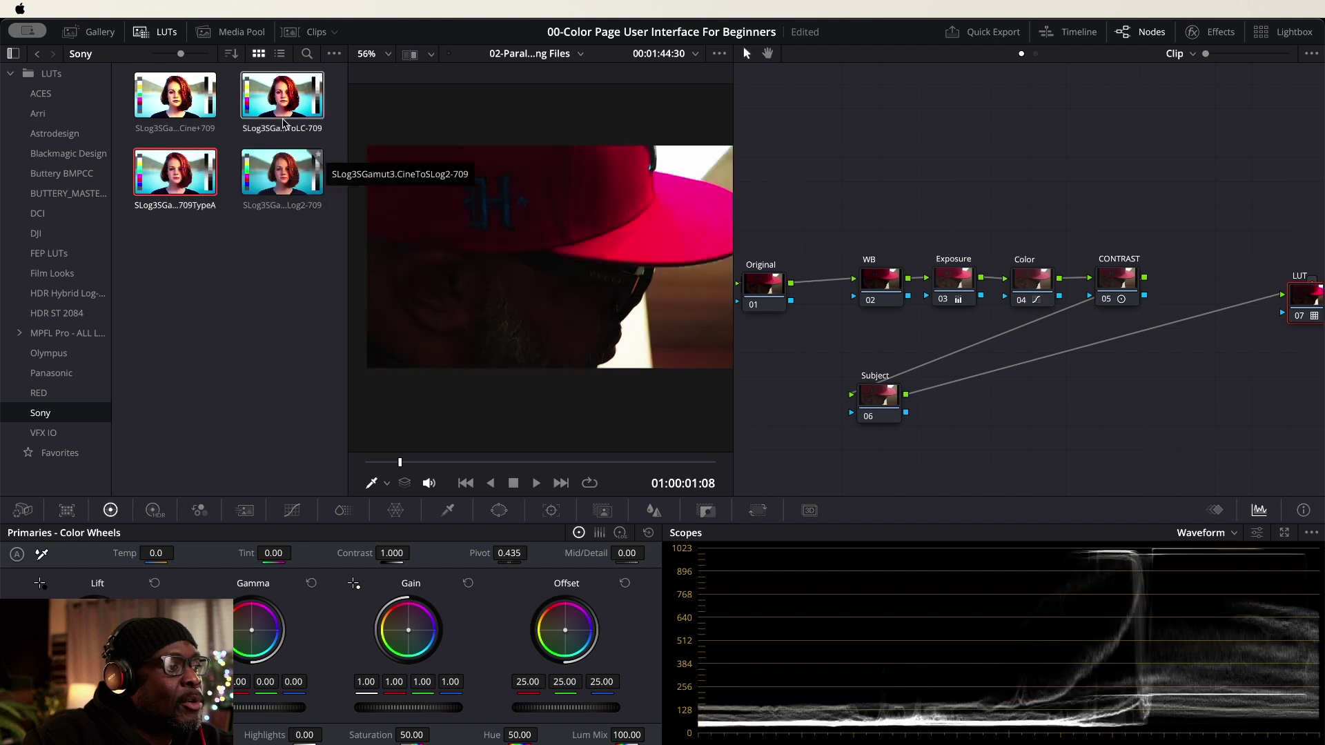
{"action": "left_click", "coordinate": [164, 33]}
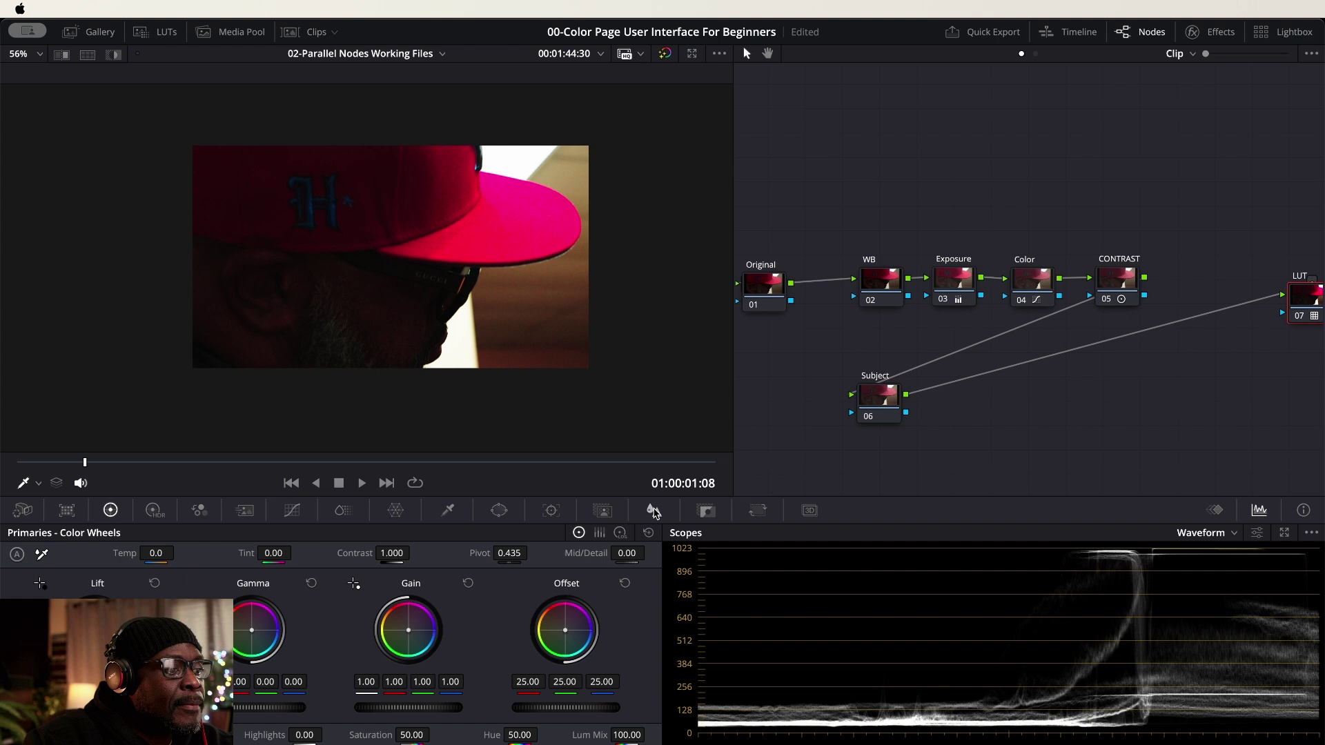
Step: Reduce the LUT node's strength by setting its key output gain to 0.3
{"action": "left_click", "coordinate": [706, 511]}
{"action": "left_click", "coordinate": [497, 652]}
{"action": "type", "text": "0.3"}
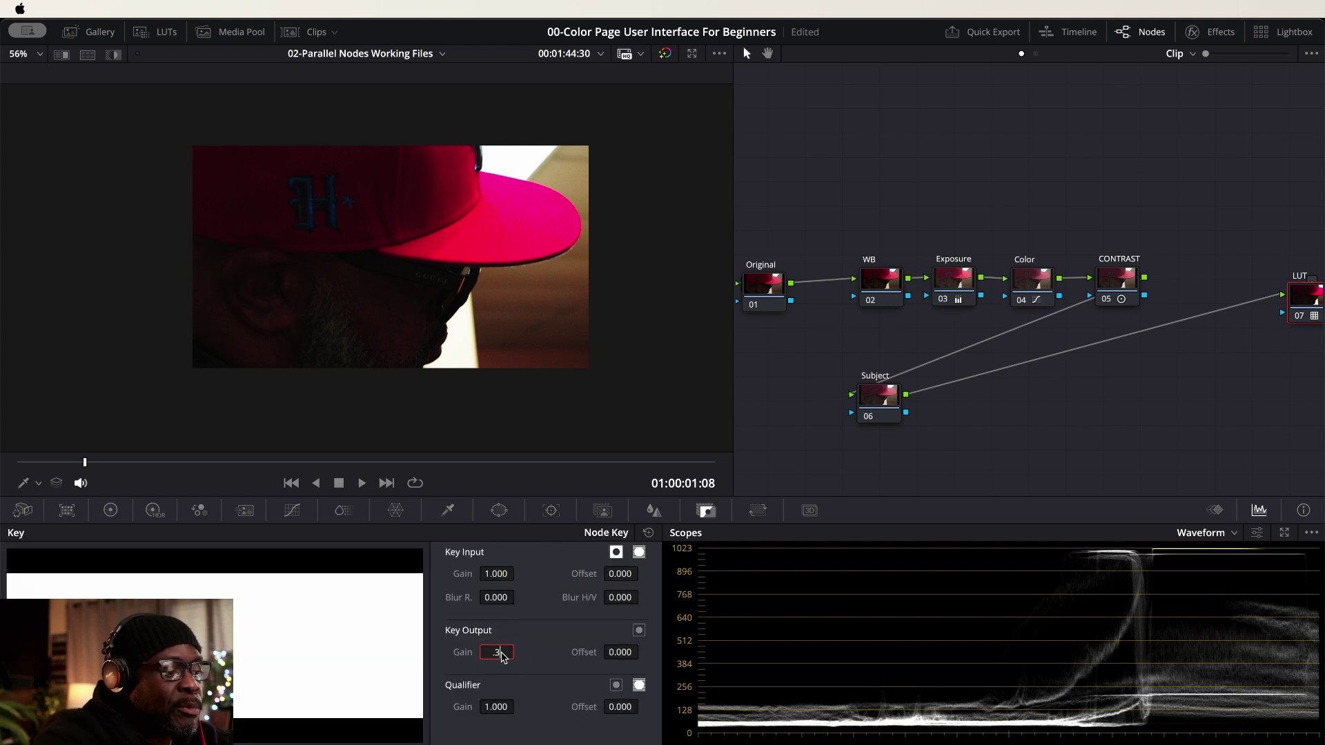
{"action": "key", "text": "Return"}
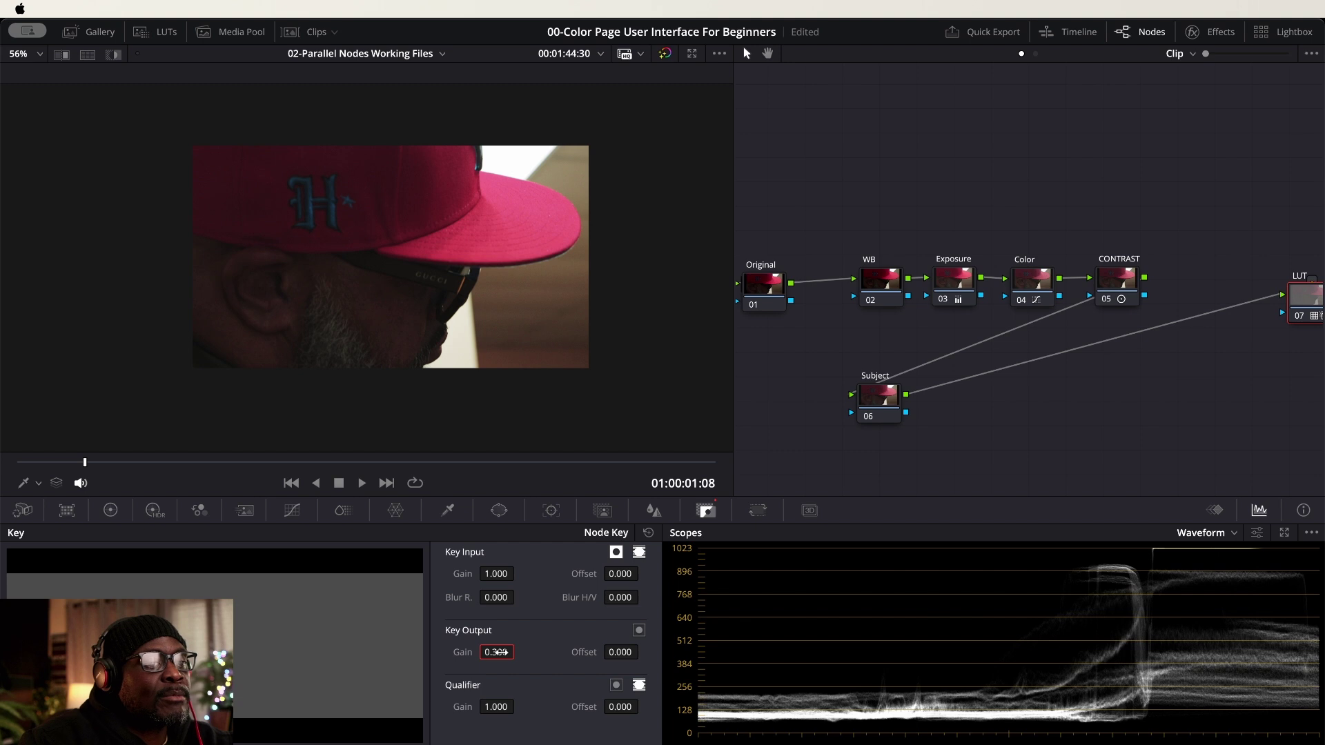
Step: Add a parallel node to the Subject node and spread out the new node and the mixer
{"action": "scroll", "coordinate": [980, 345], "scroll_direction": "down", "scroll_amount": 3}
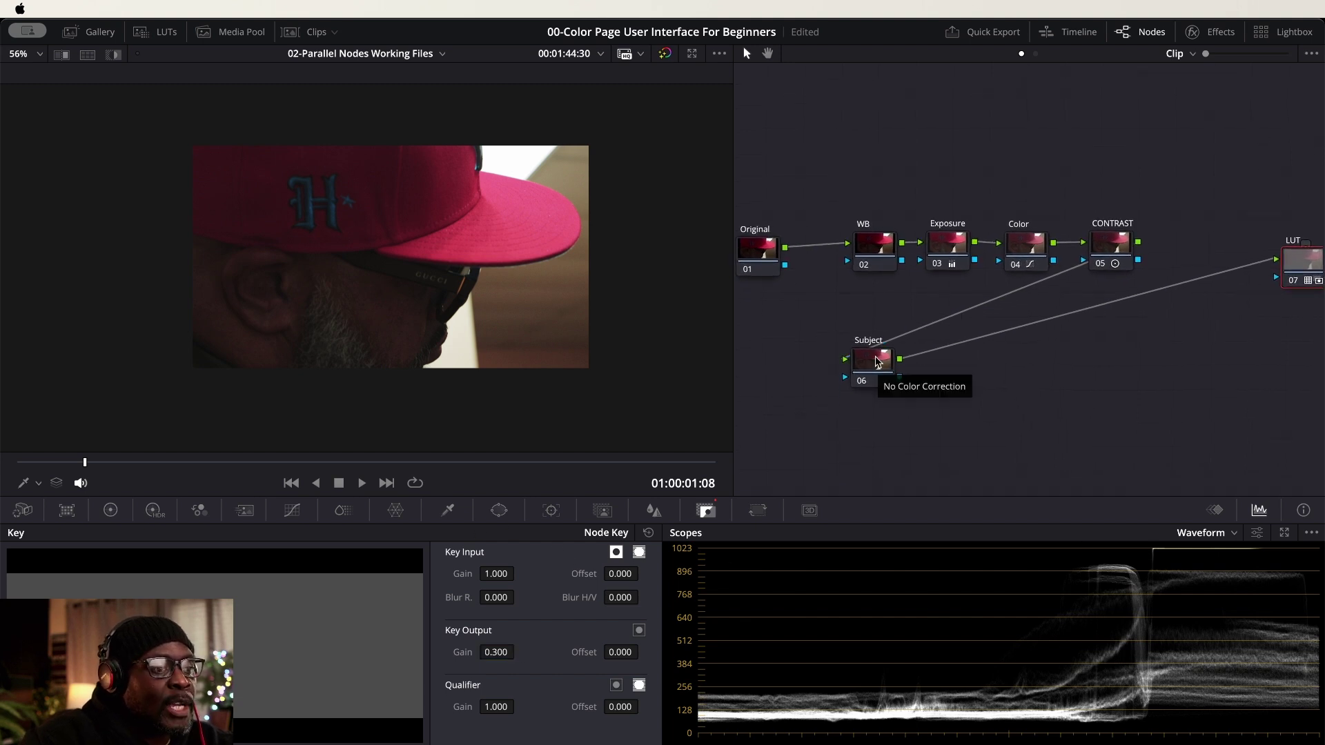
{"action": "left_click_drag", "start_coordinate": [878, 362], "coordinate": [878, 364]}
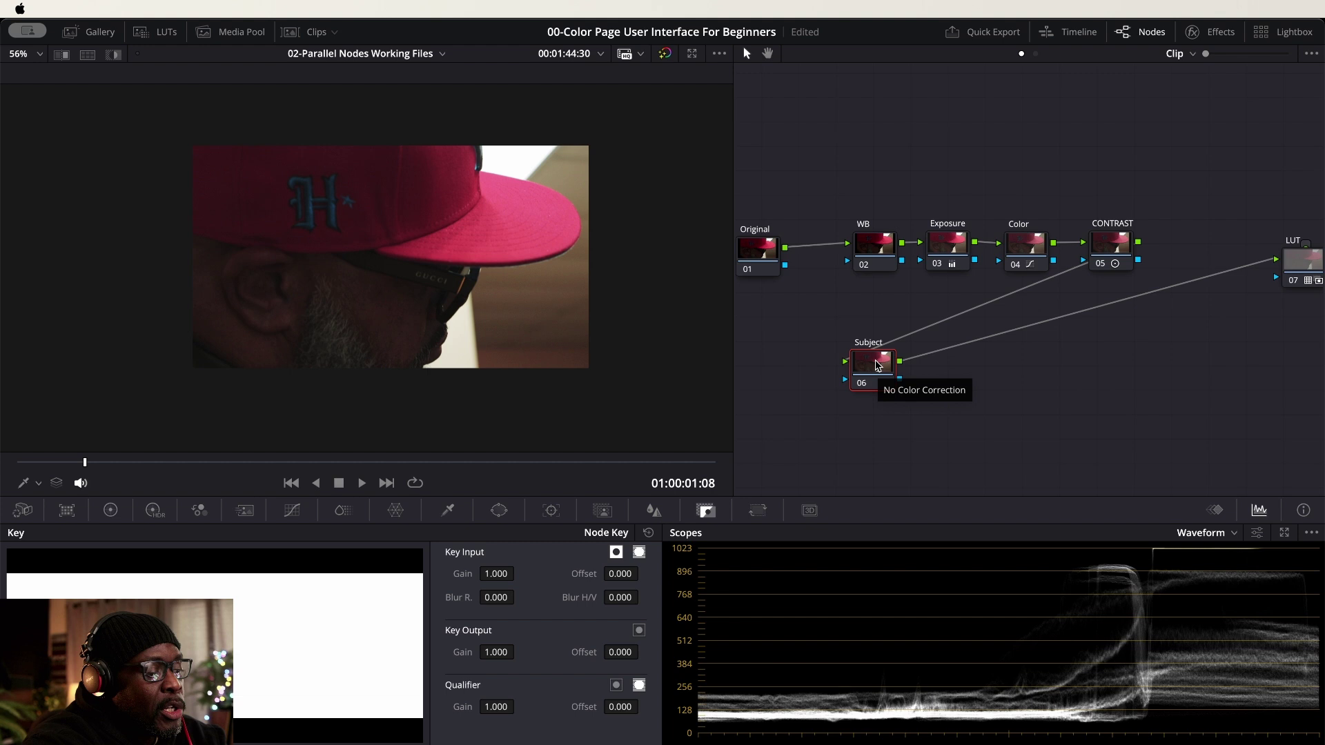
{"action": "right_click", "coordinate": [877, 366]}
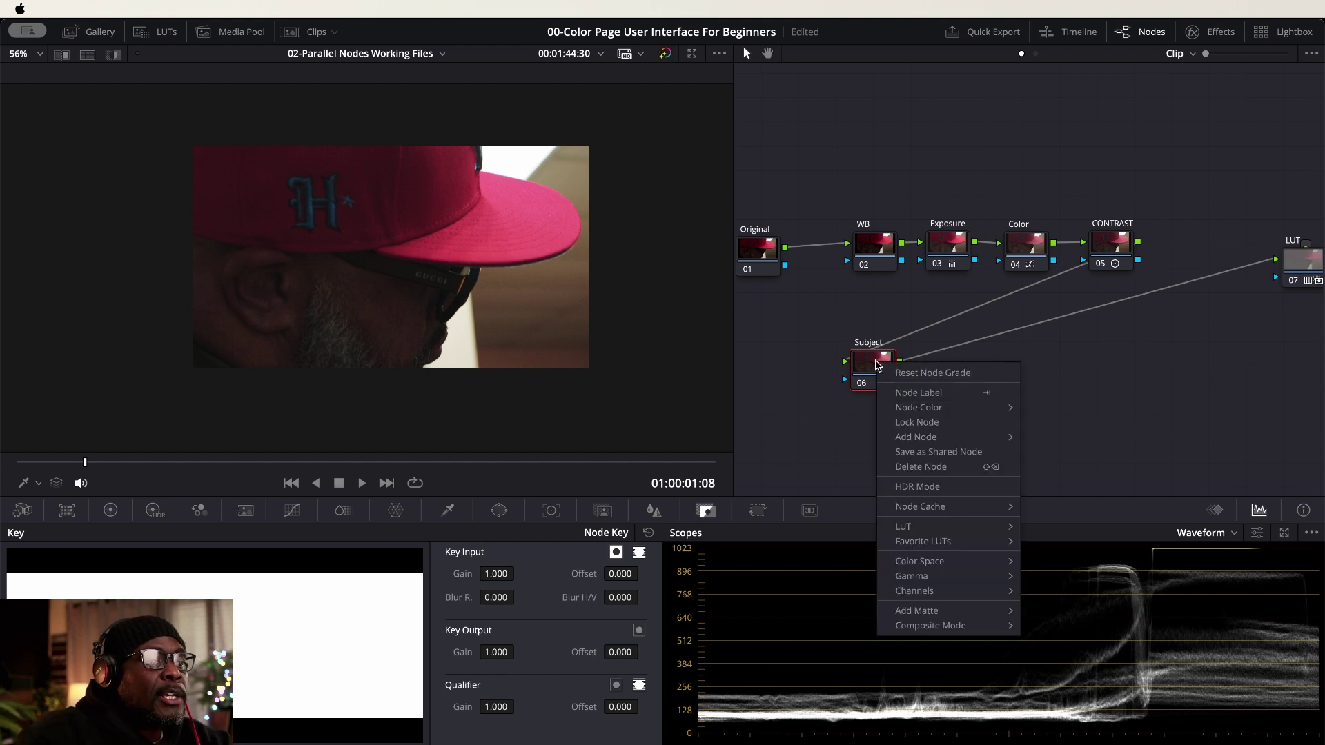
{"action": "mouse_move", "coordinate": [939, 437]}
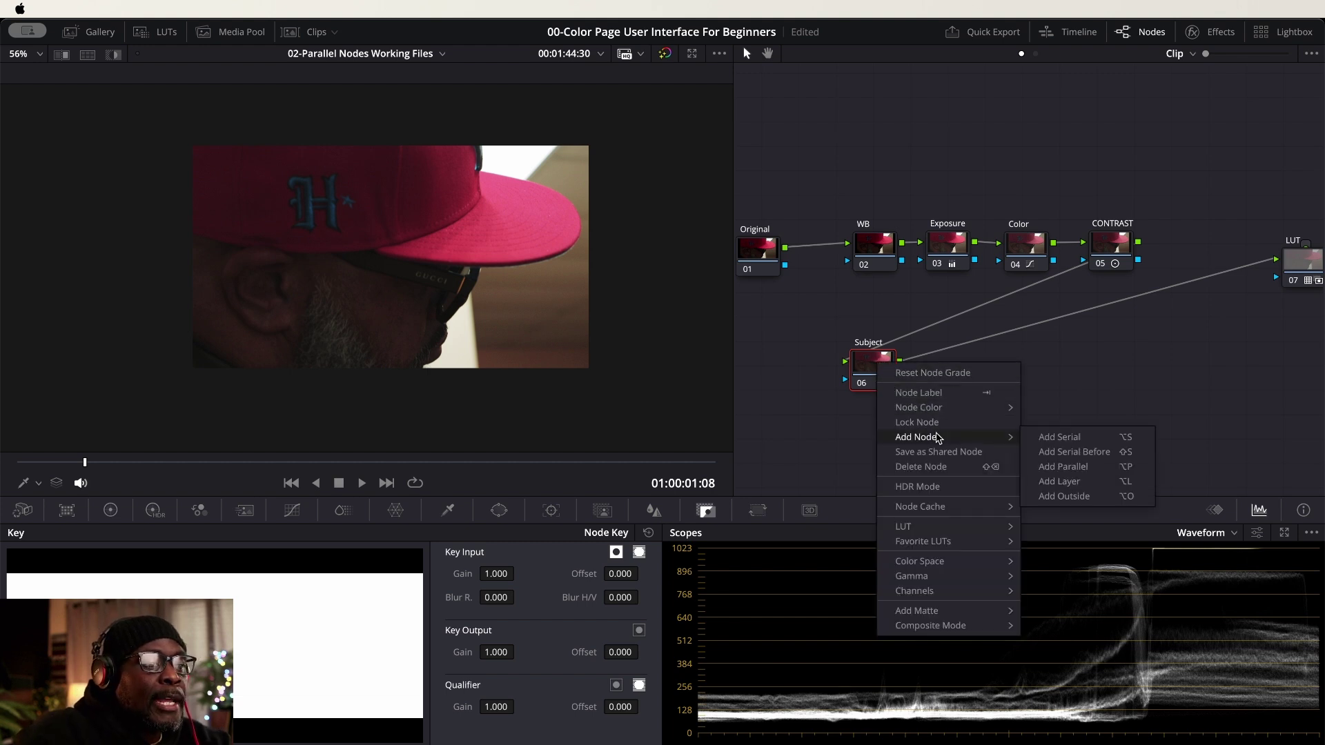
{"action": "left_click", "coordinate": [1077, 483]}
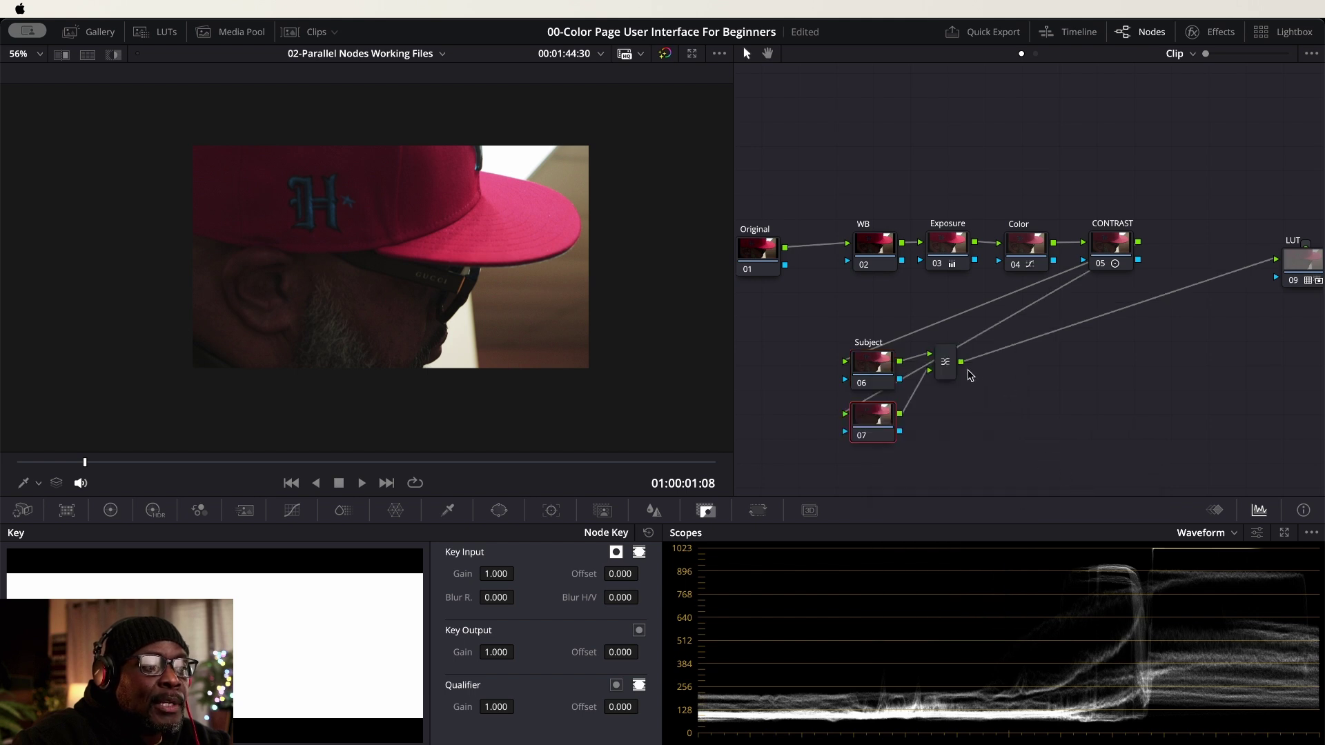
{"action": "left_click_drag", "start_coordinate": [949, 376], "coordinate": [998, 376]}
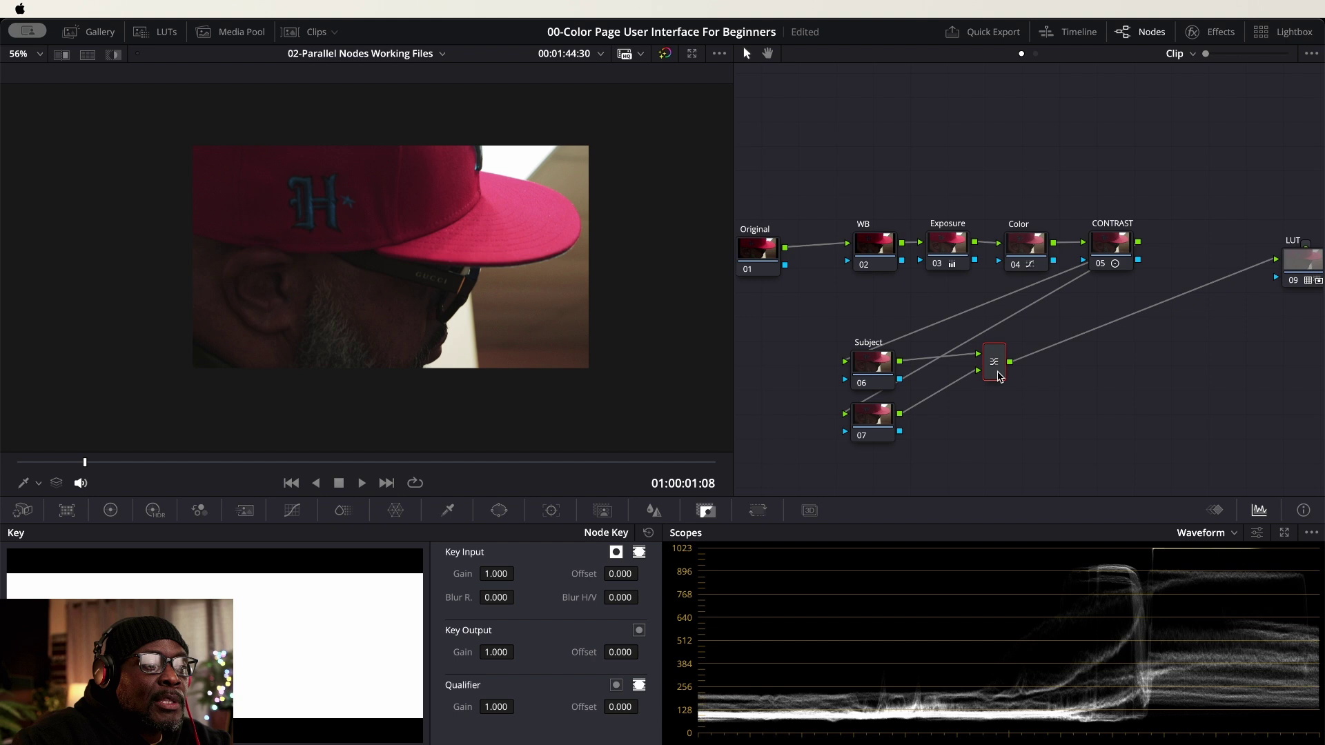
{"action": "left_click_drag", "start_coordinate": [884, 417], "coordinate": [881, 430]}
Step: Add a serial node after the mixer and label it RESULTANT
{"action": "left_click", "coordinate": [999, 378]}
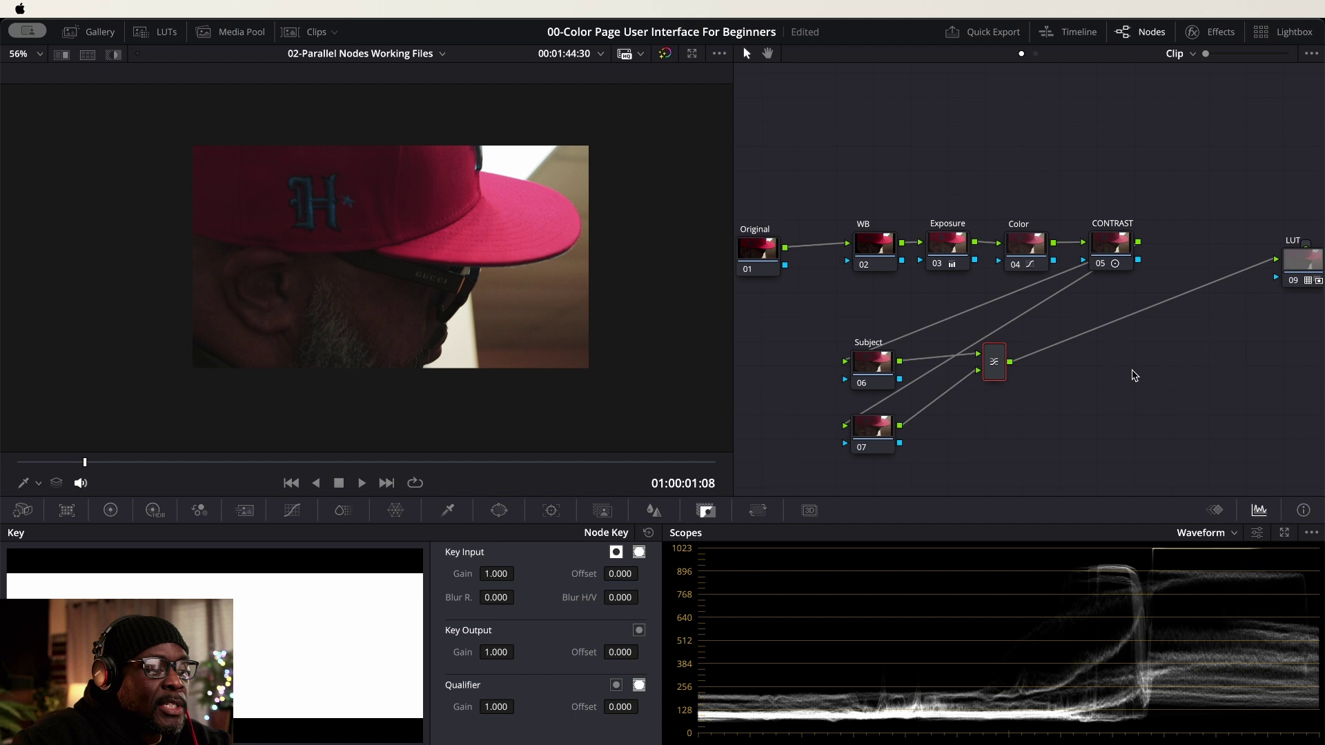
{"action": "key", "text": "alt+s"}
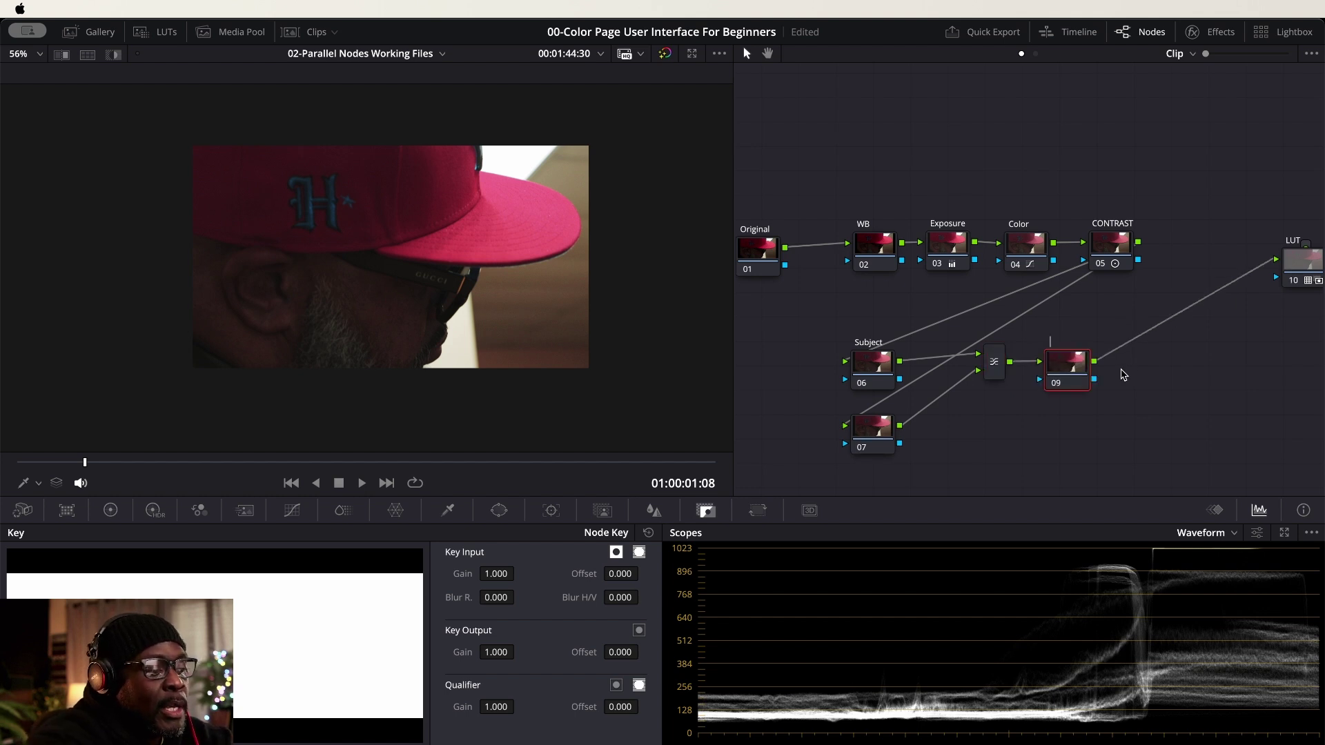
{"action": "type", "text": "RES"}
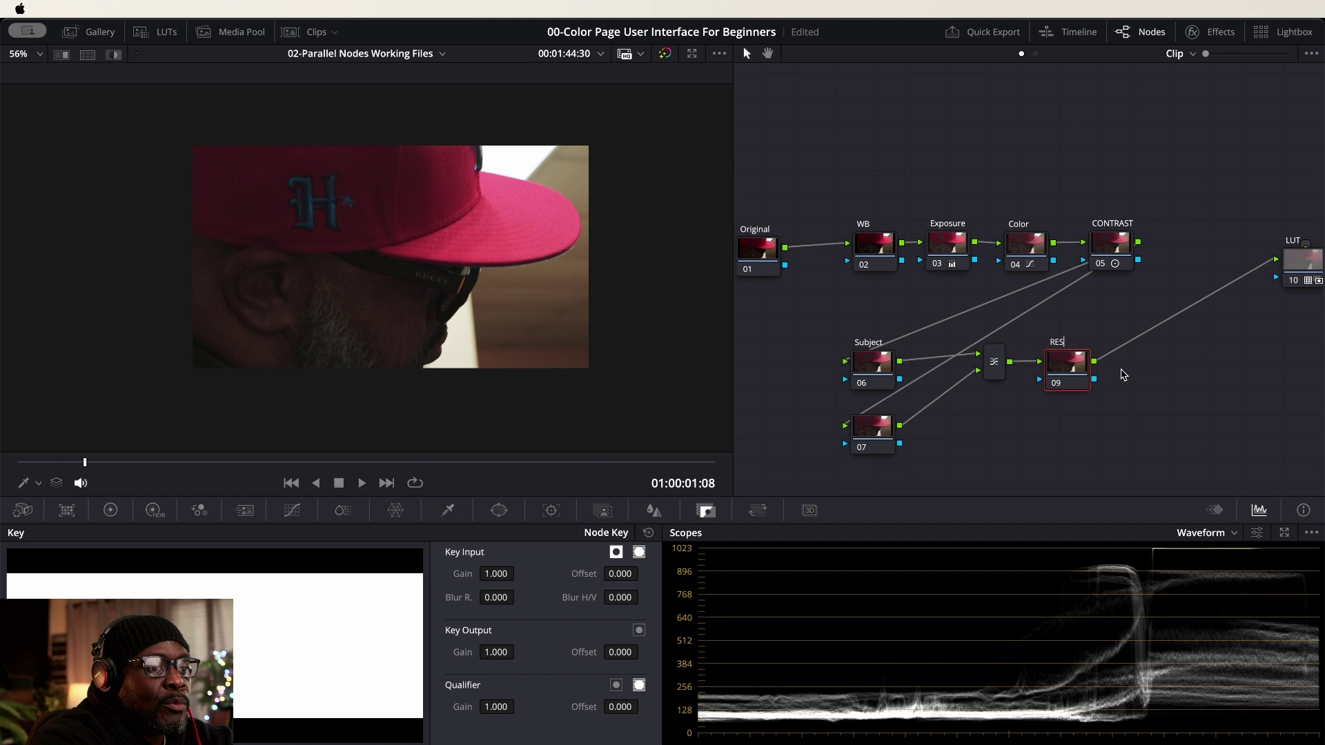
{"action": "type", "text": "ULTANT"}
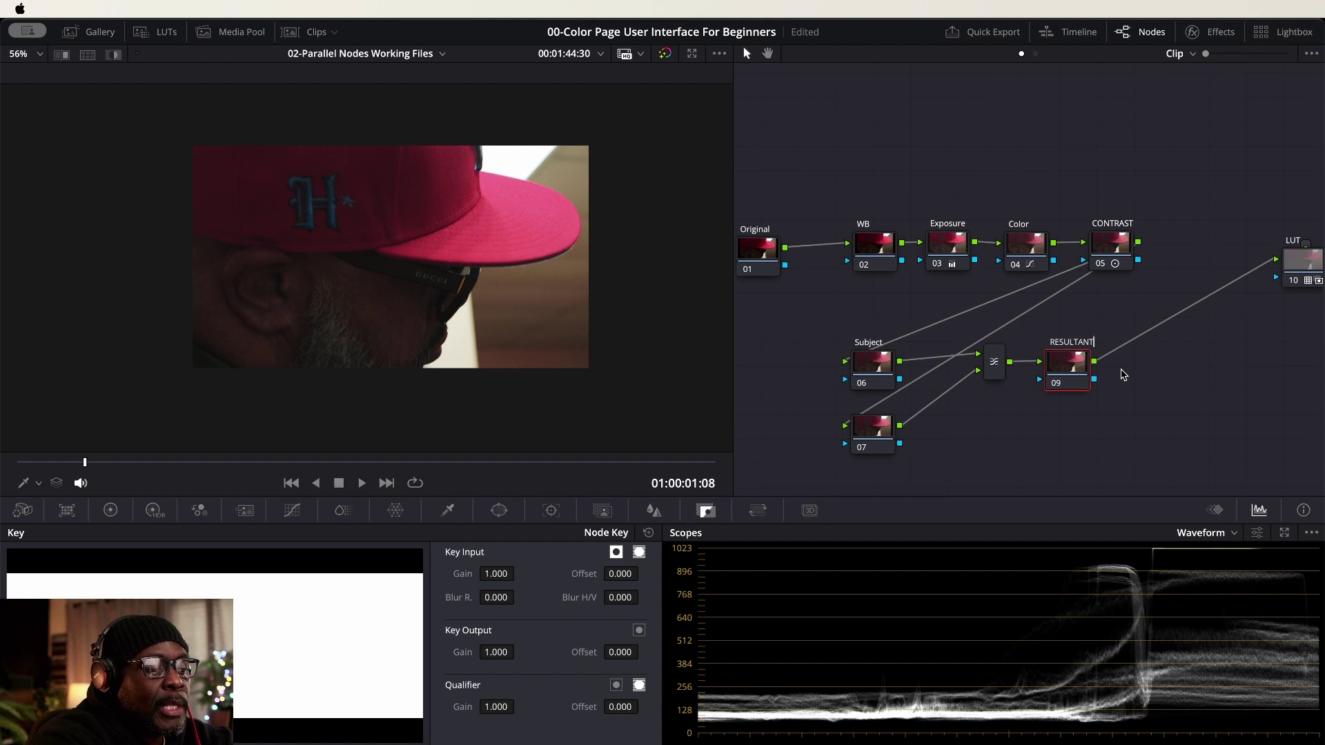
{"action": "key", "text": "Return"}
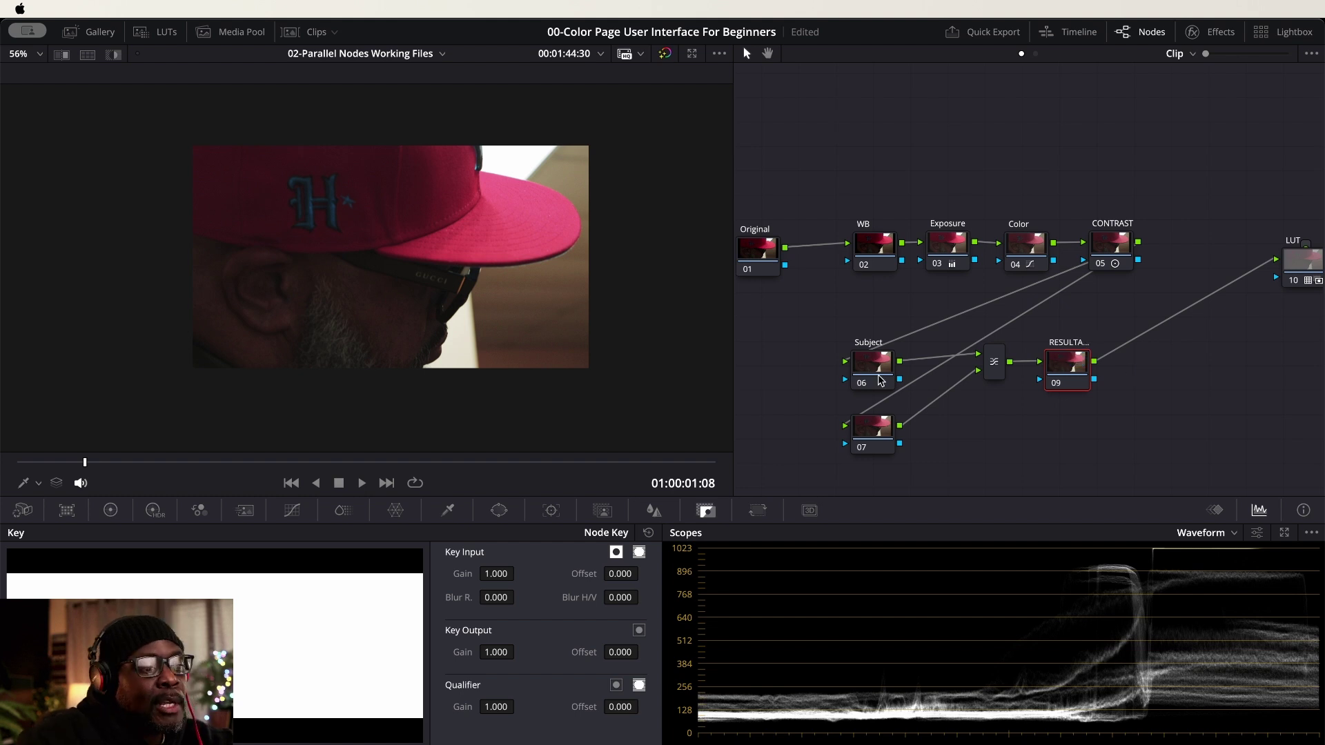
Step: Shift the Subject node and the unlabelled node below it away from the mixer and label the lower one 1
{"action": "left_click_drag", "start_coordinate": [874, 389], "coordinate": [865, 378]}
{"action": "left_click_drag", "start_coordinate": [872, 432], "coordinate": [862, 417]}
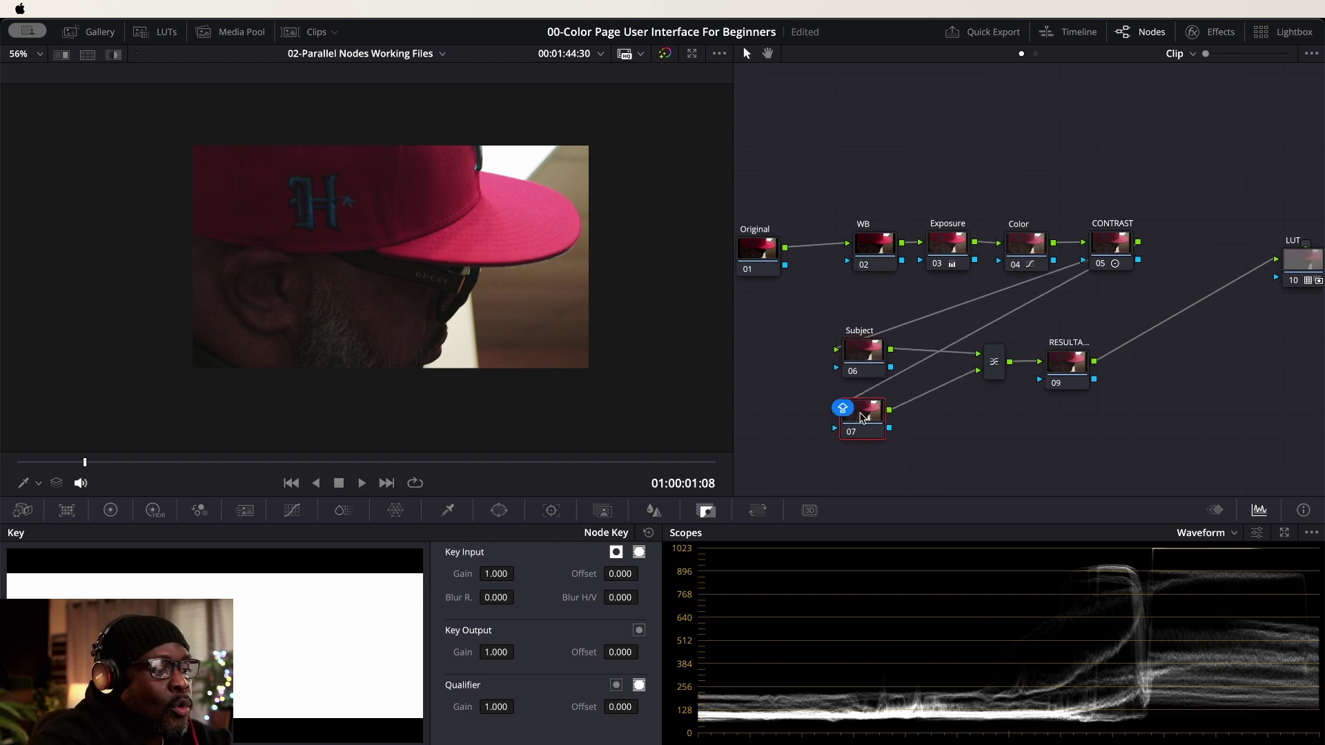
{"action": "type", "text": "1"}
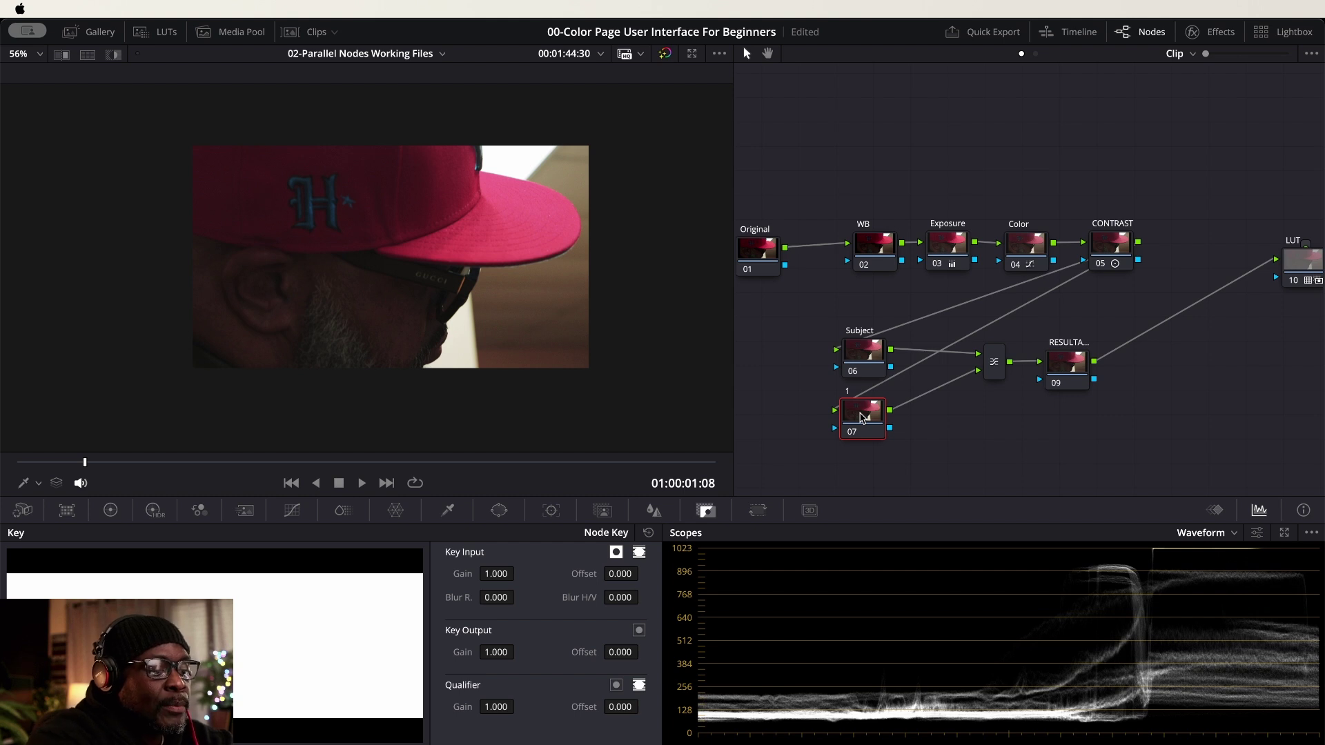
Step: Add another parallel node to the Subject branch, space it below node 1 and label it 2
{"action": "left_click", "coordinate": [865, 347]}
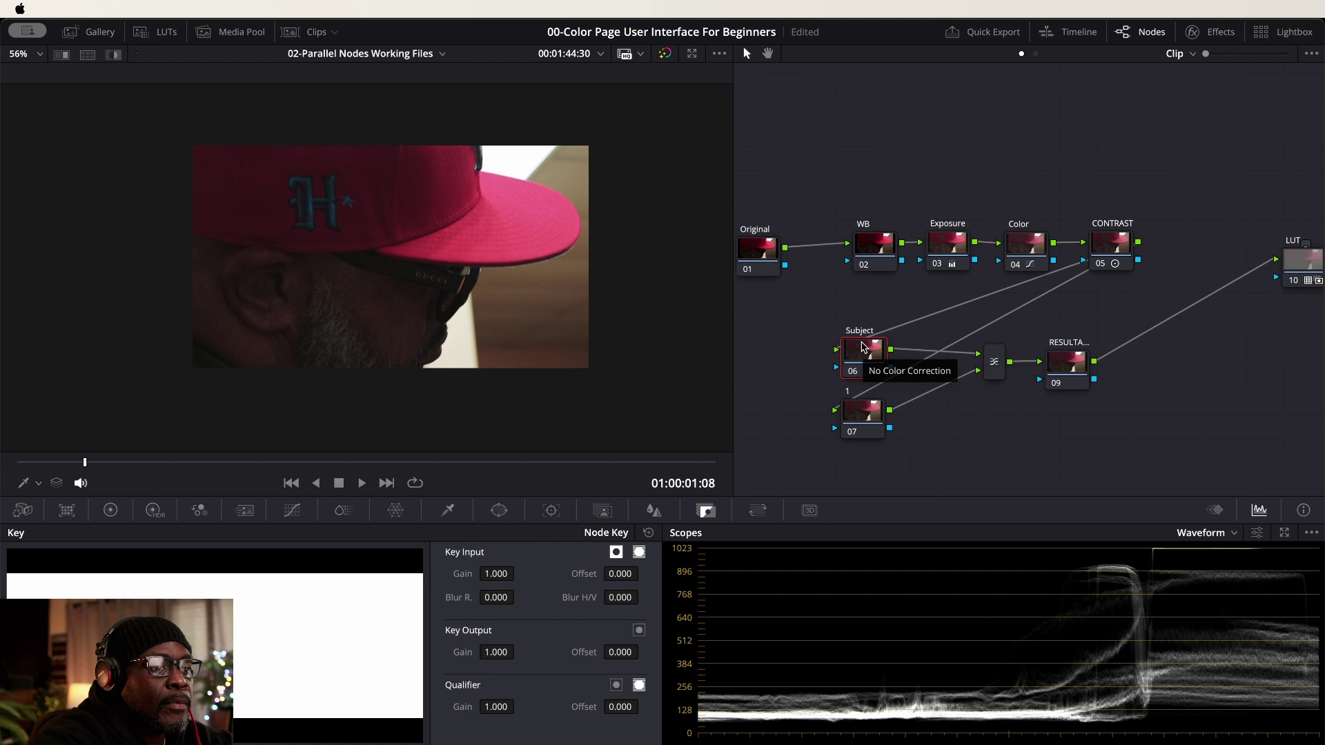
{"action": "key", "text": "alt+p"}
{"action": "left_click_drag", "start_coordinate": [865, 412], "coordinate": [865, 405]}
{"action": "left_click", "coordinate": [855, 466]}
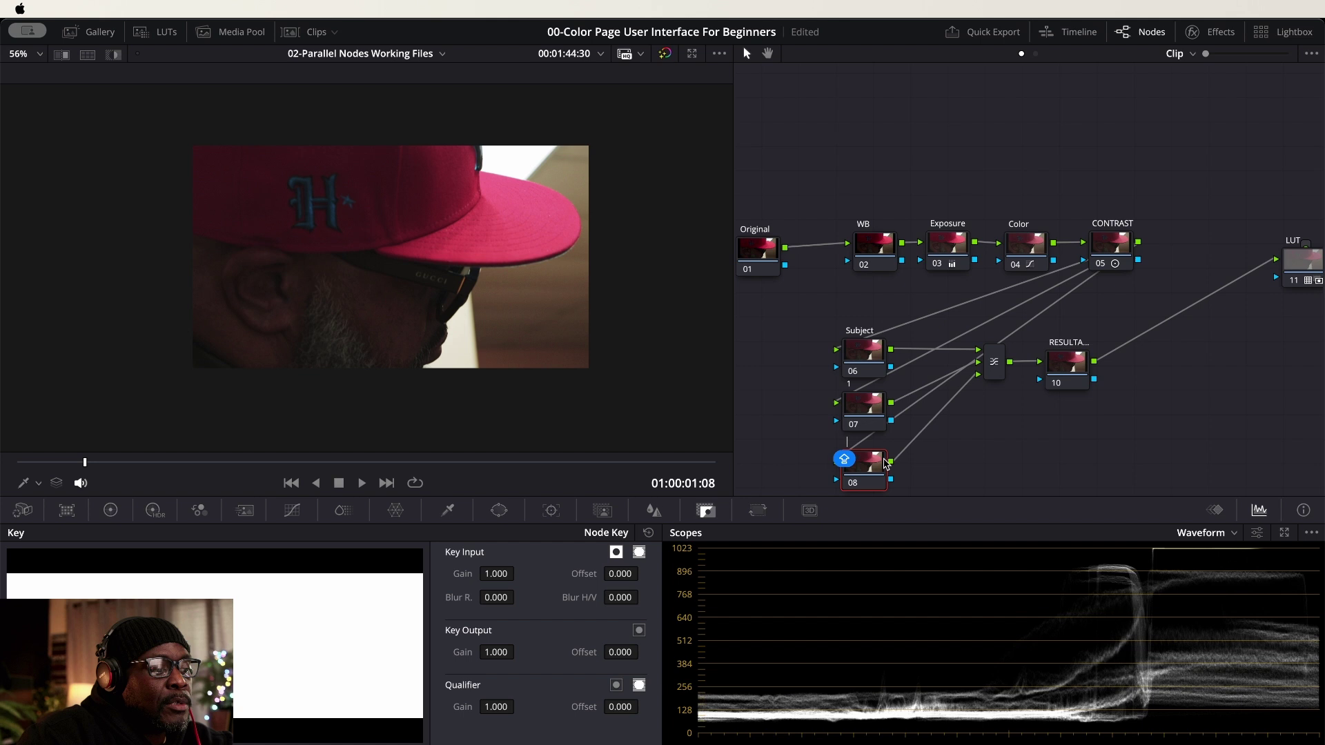
{"action": "key", "text": "shift"}
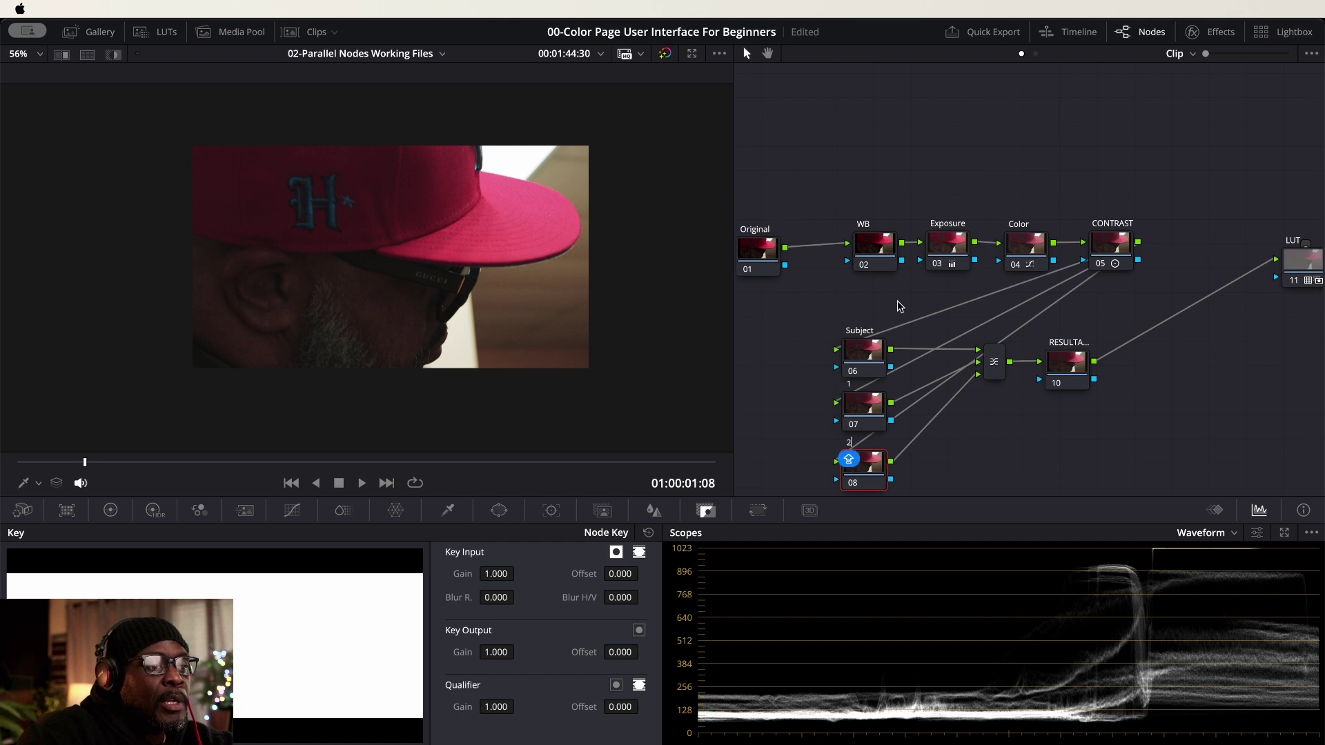
Step: Select the three parallel nodes together with their mixer and move the group slightly up in the node tree
{"action": "left_click_drag", "start_coordinate": [831, 309], "coordinate": [985, 446]}
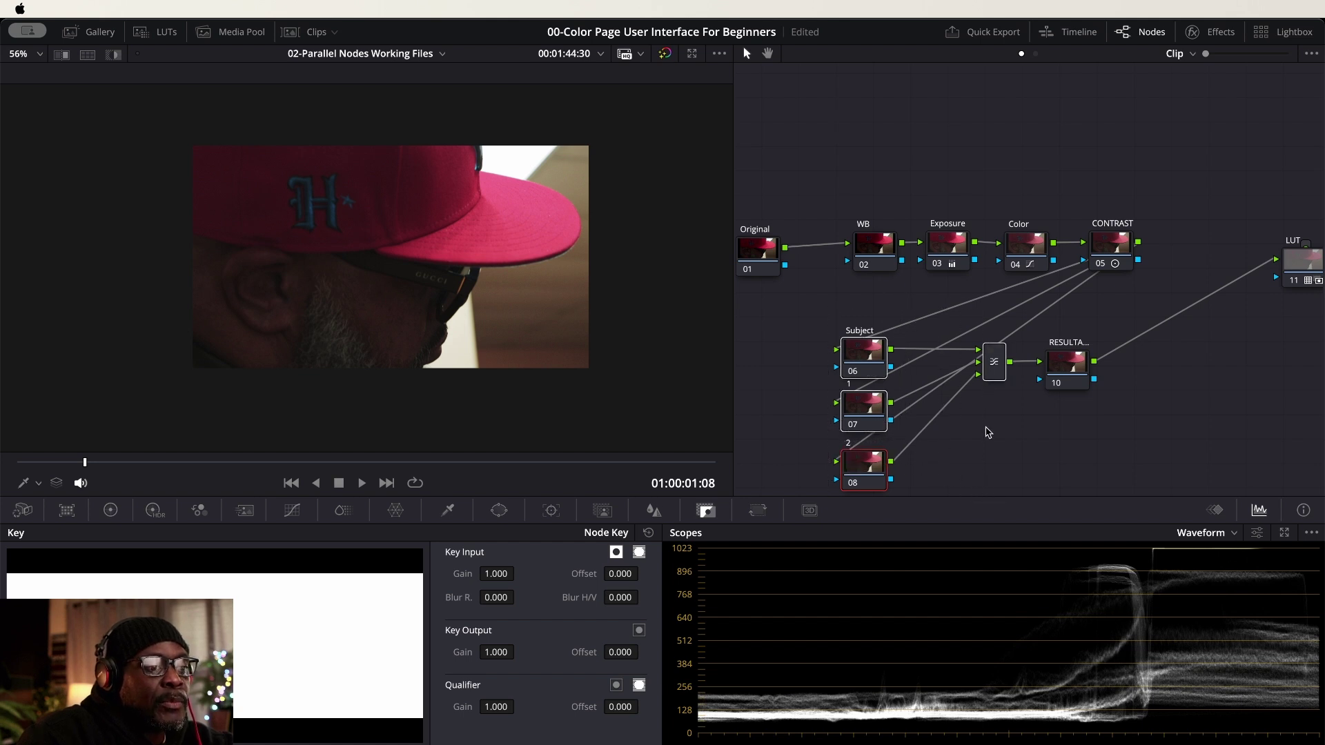
{"action": "left_click_drag", "start_coordinate": [997, 378], "coordinate": [993, 350]}
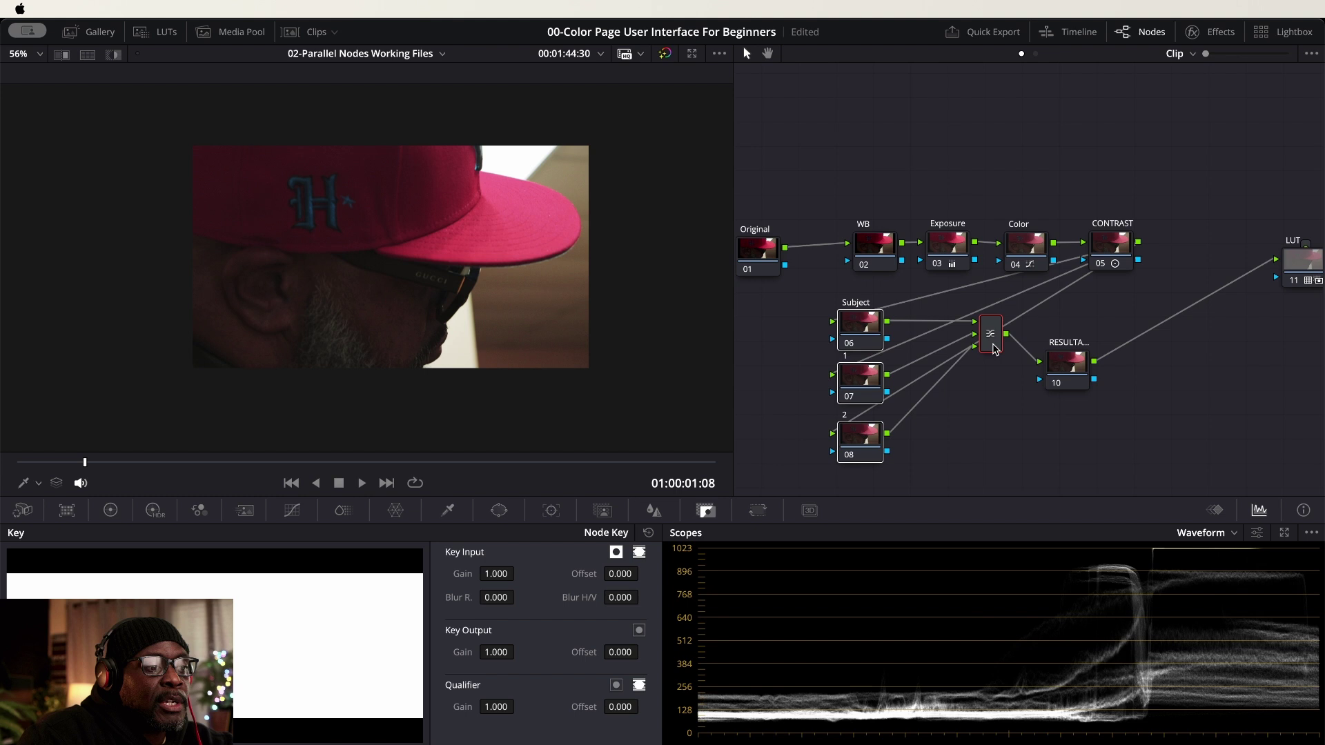
Step: Add another parallel node below node 2 in the Subject branch and check the mixer's options for adding or removing inputs
{"action": "left_click", "coordinate": [973, 414]}
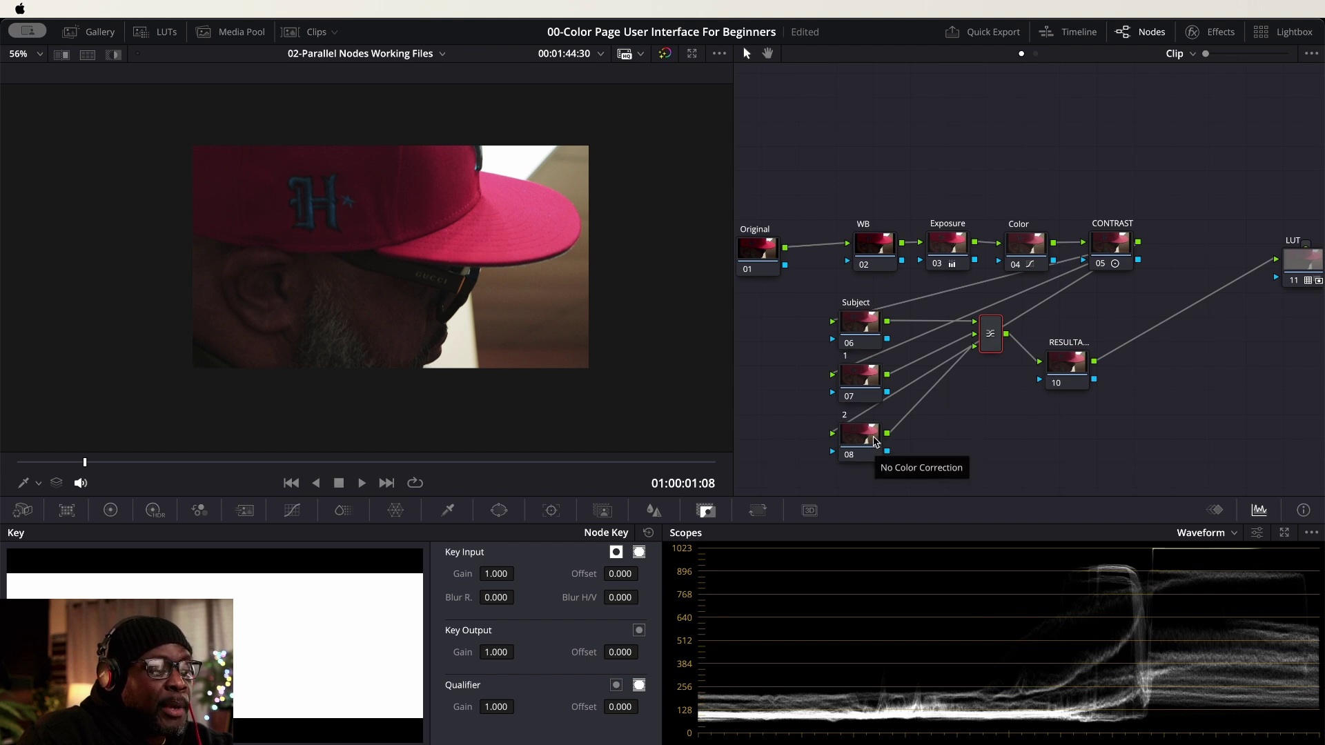
{"action": "left_click", "coordinate": [874, 437]}
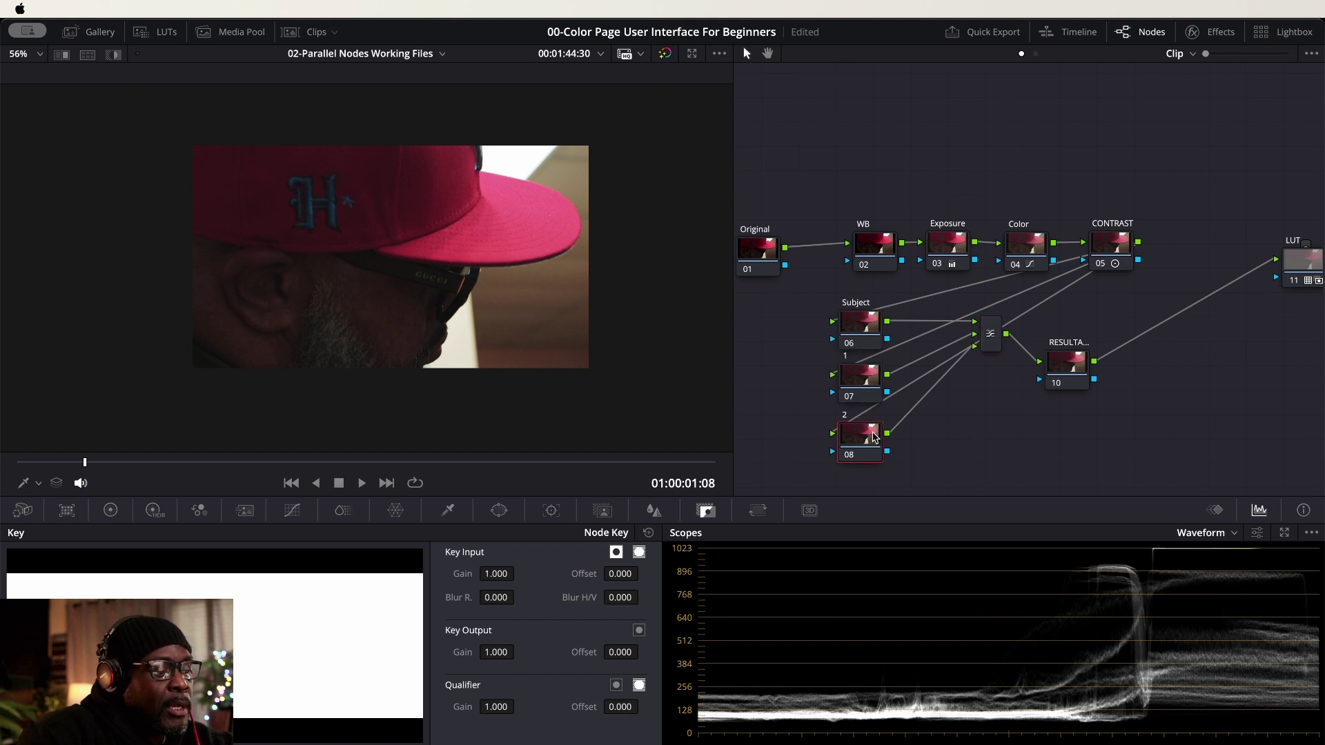
{"action": "key", "text": "alt+p"}
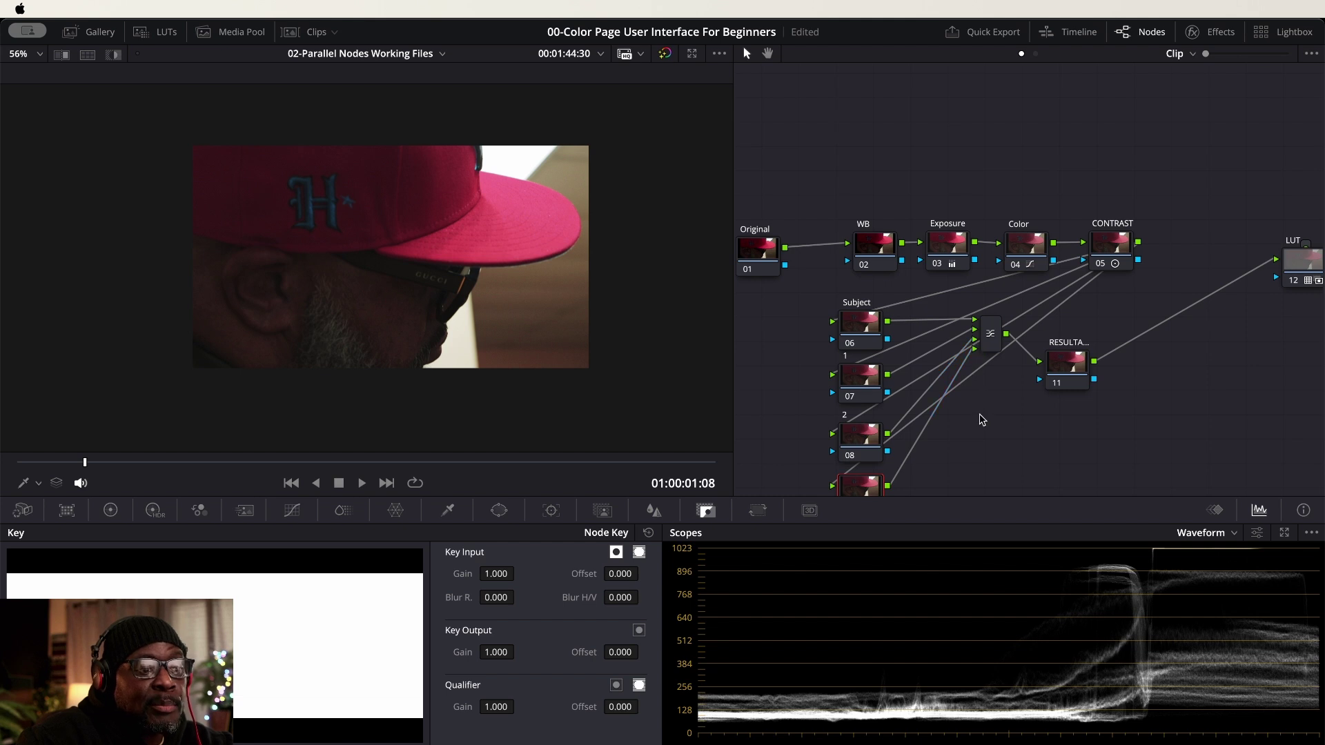
{"action": "scroll", "coordinate": [979, 417], "scroll_direction": "down", "scroll_amount": 2}
{"action": "right_click", "coordinate": [986, 276]}
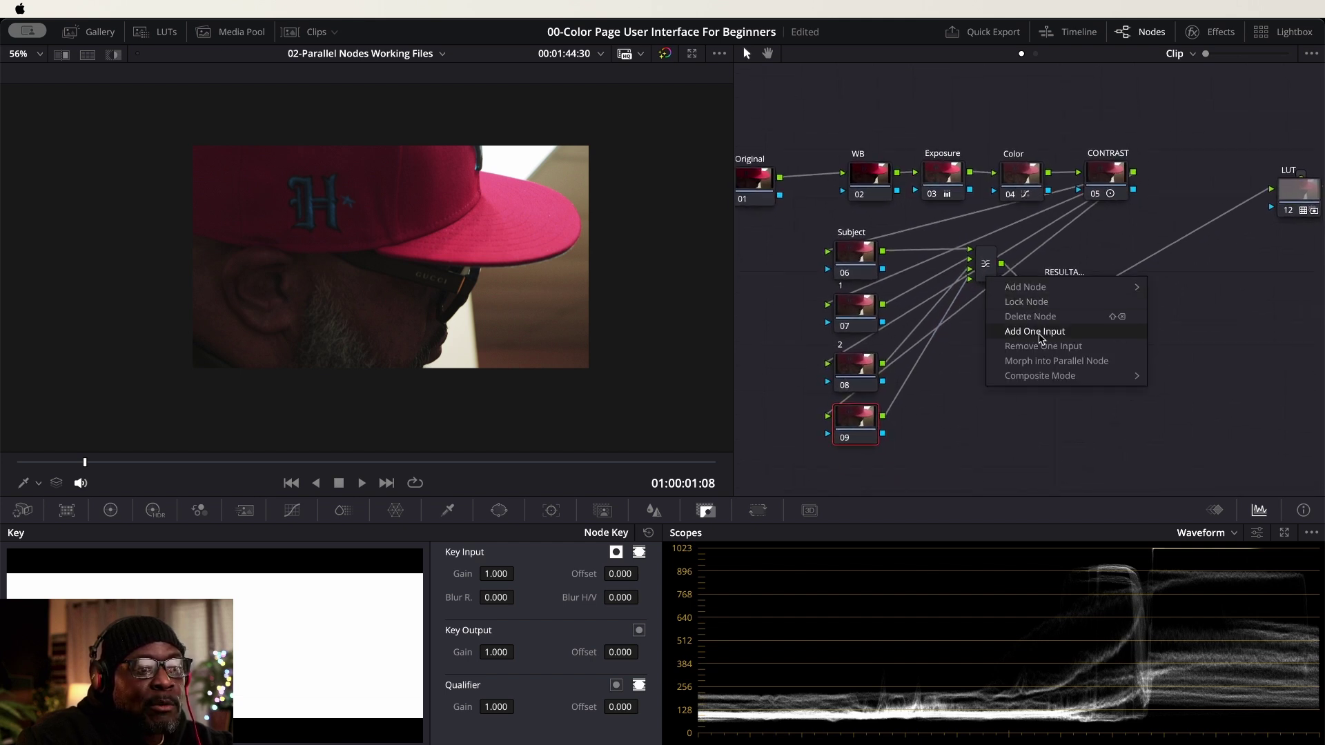
{"action": "left_click", "coordinate": [978, 408]}
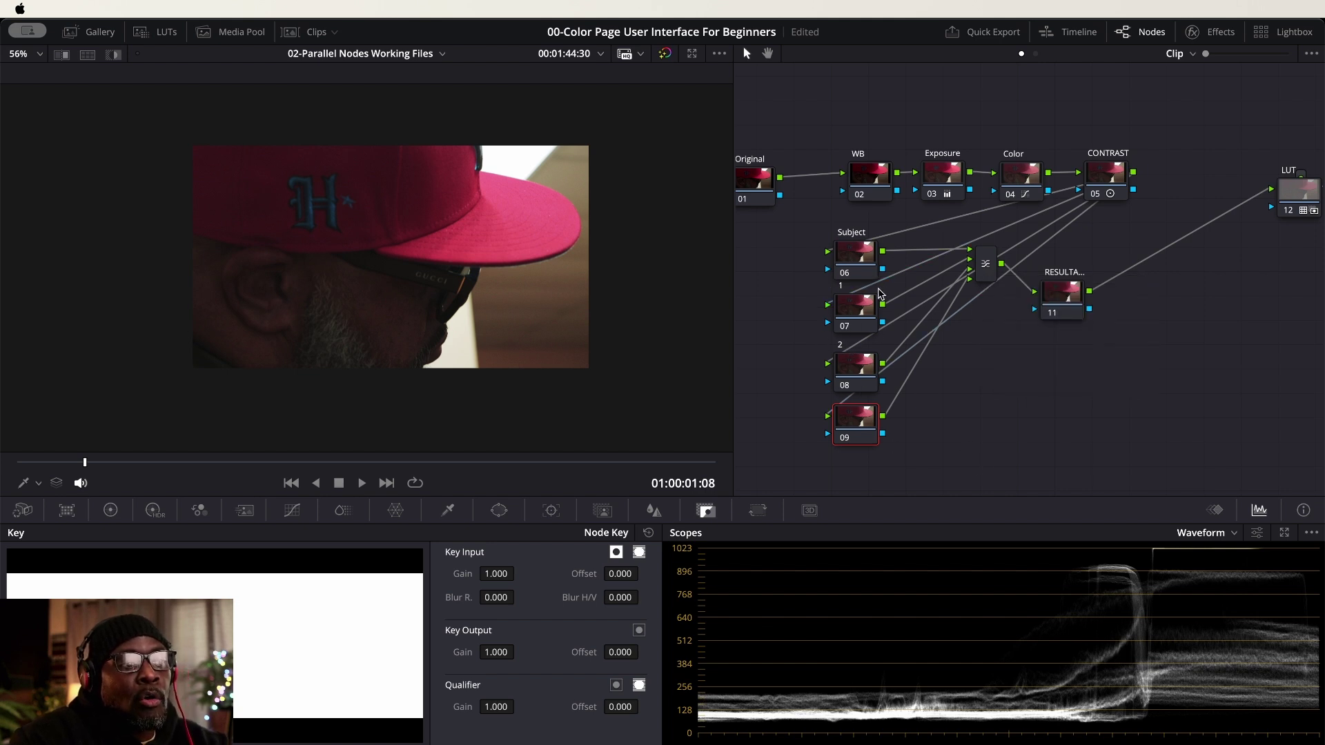
Step: Space the new unlabelled parallel node slightly further below node 2 and label it 3
{"action": "left_click", "coordinate": [853, 256]}
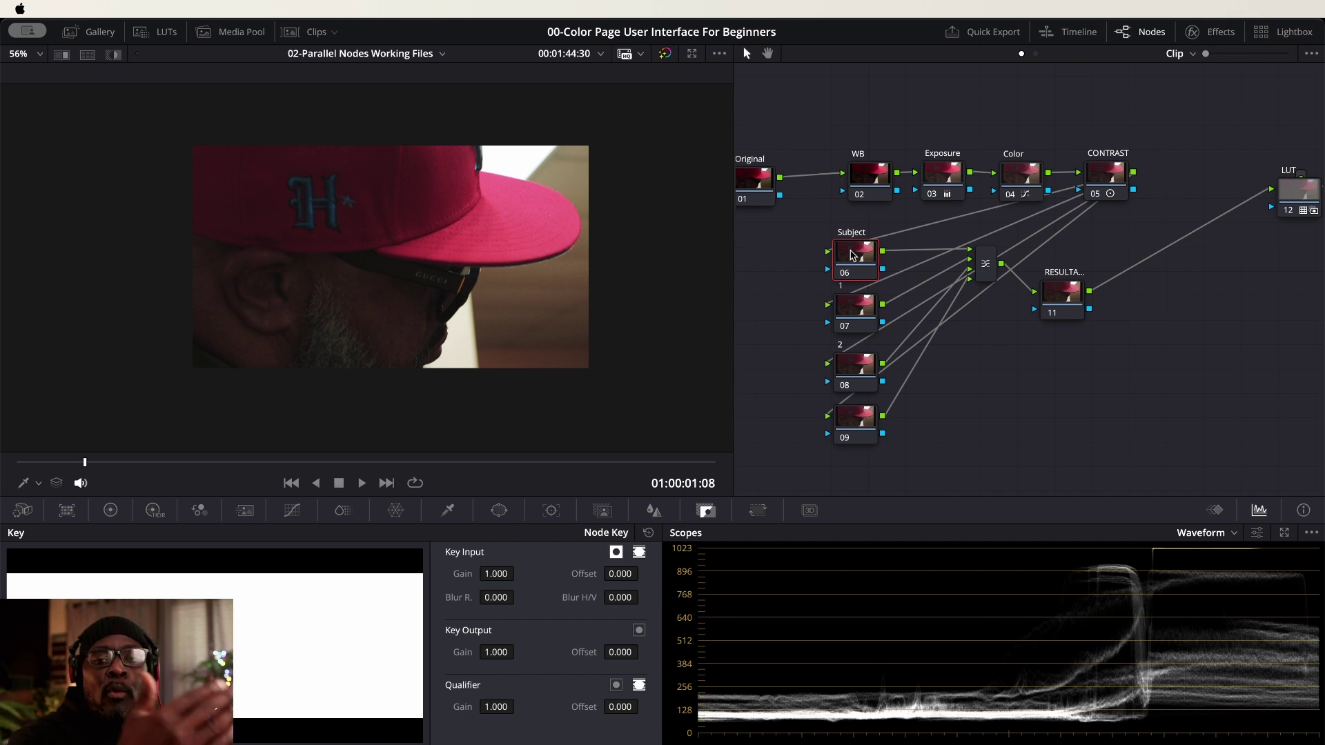
{"action": "left_click", "coordinate": [863, 424]}
{"action": "left_click_drag", "start_coordinate": [863, 424], "coordinate": [862, 428]}
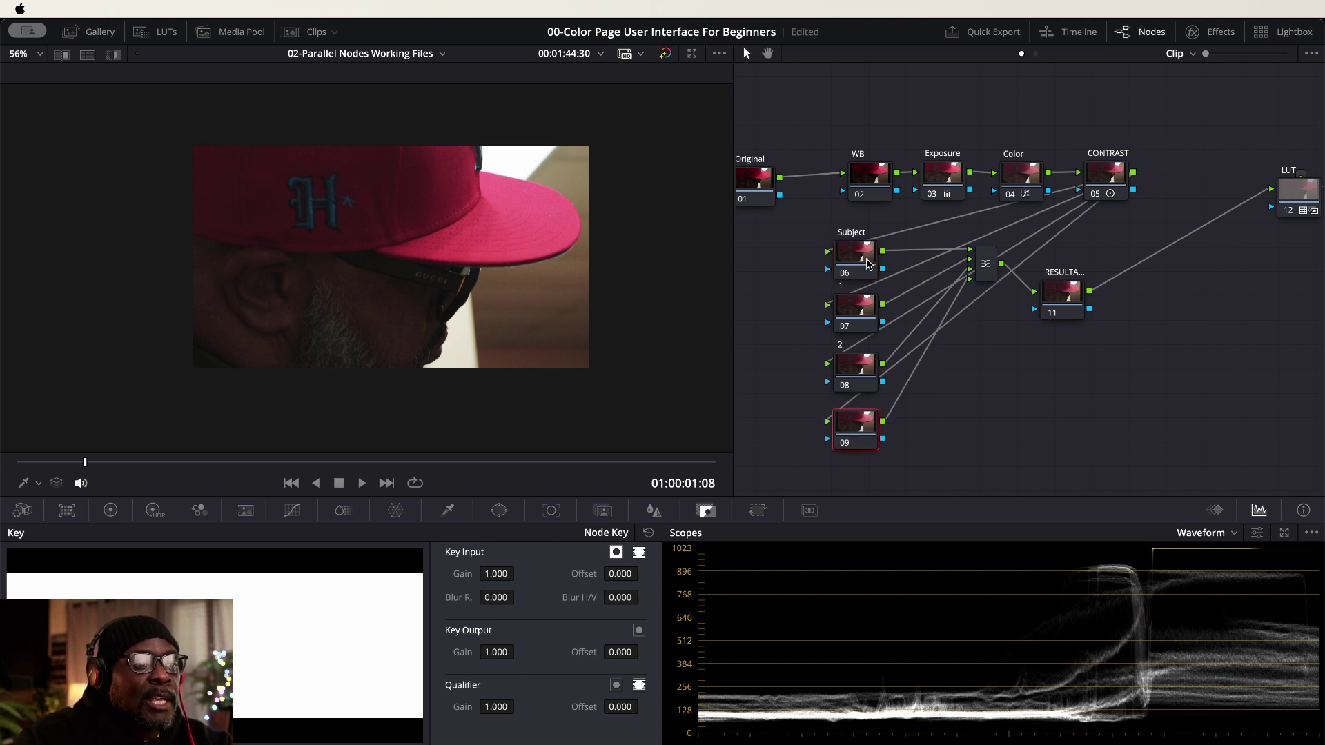
{"action": "left_click_drag", "start_coordinate": [1129, 235], "coordinate": [805, 435]}
{"action": "left_click", "coordinate": [859, 428]}
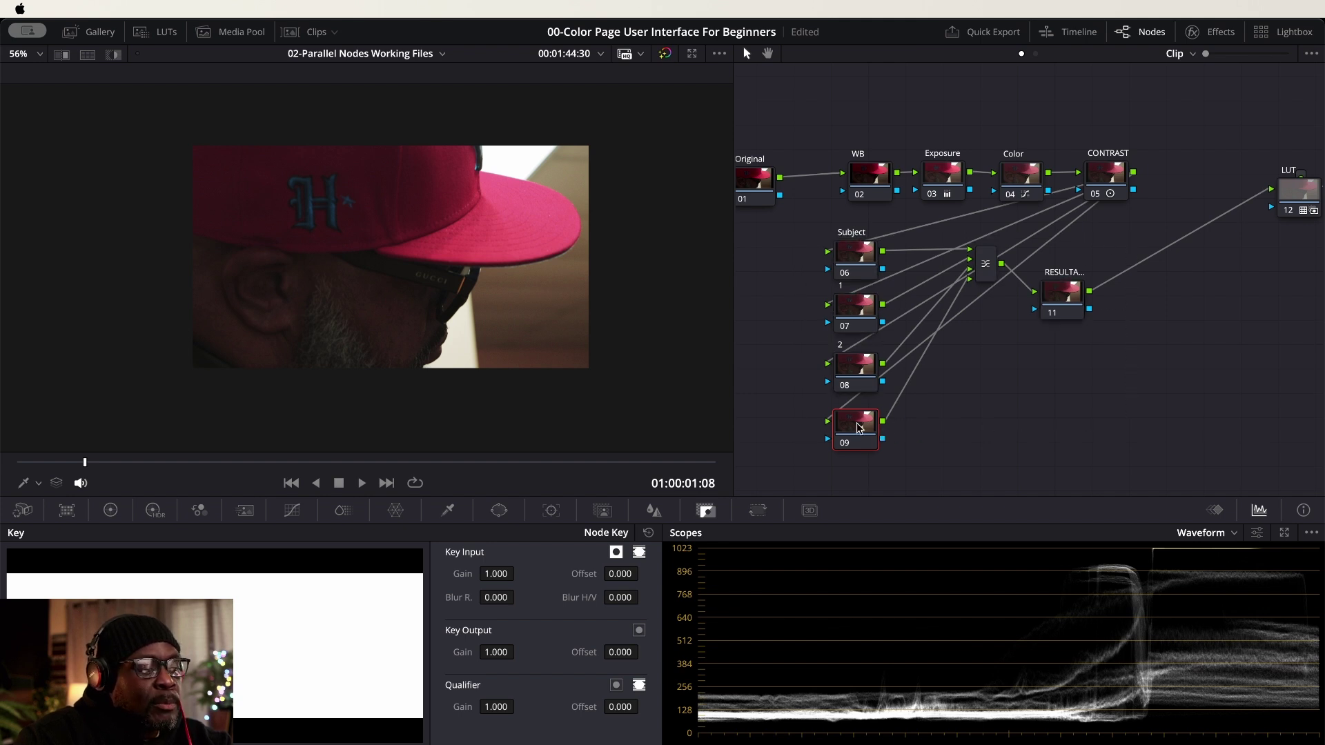
{"action": "key", "text": "shift"}
{"action": "type", "text": "3"}
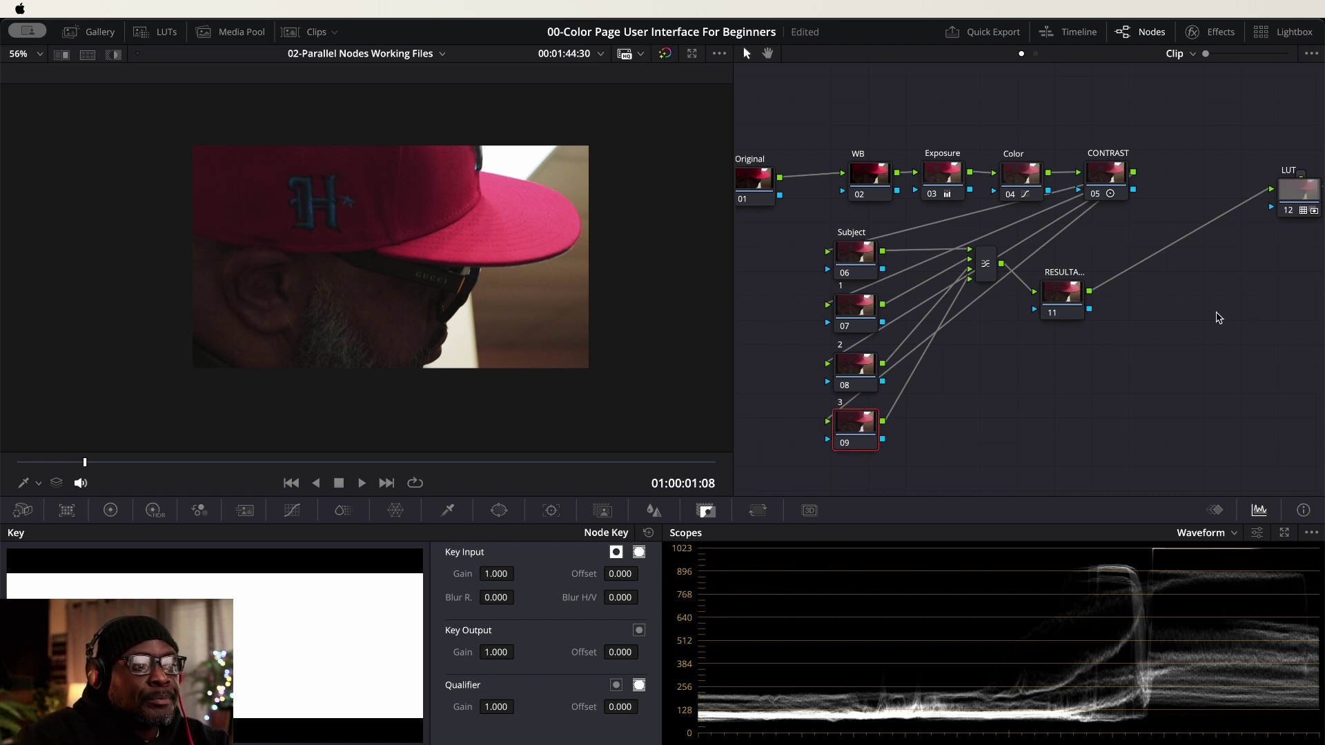
Step: Move the four parallel nodes, their mixer and the RESULTANT node together slightly down and right in the node tree
{"action": "left_click_drag", "start_coordinate": [1135, 238], "coordinate": [825, 469]}
{"action": "left_click_drag", "start_coordinate": [865, 261], "coordinate": [884, 281]}
{"action": "left_click", "coordinate": [825, 302]}
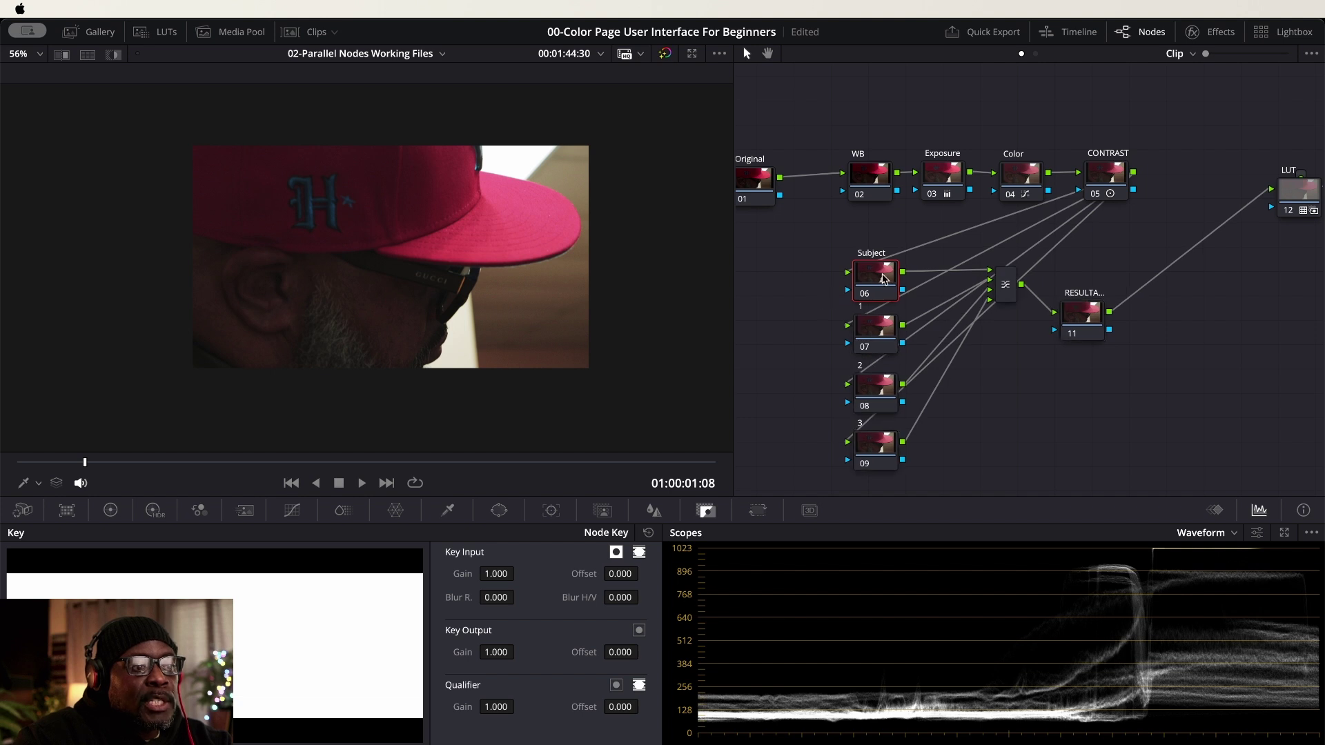
{"action": "left_click", "coordinate": [876, 330]}
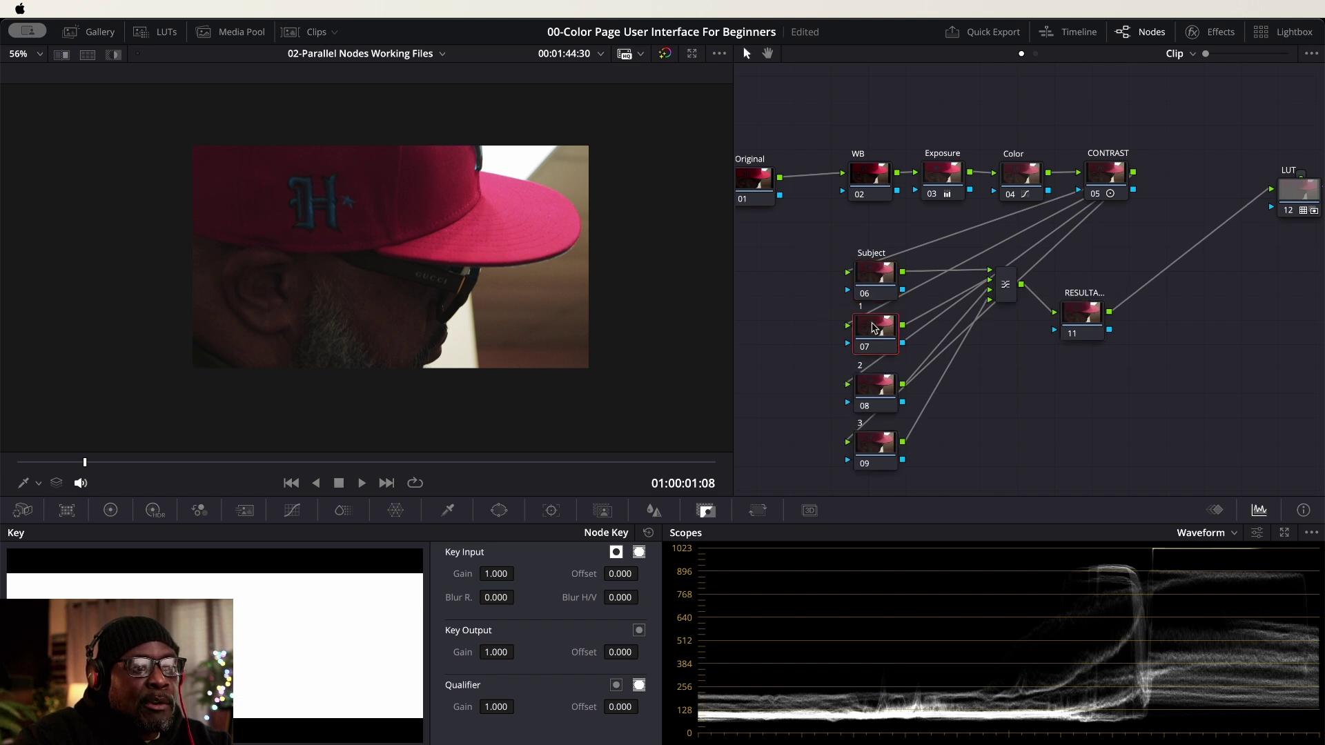
{"action": "left_click", "coordinate": [875, 386]}
{"action": "left_click", "coordinate": [870, 449]}
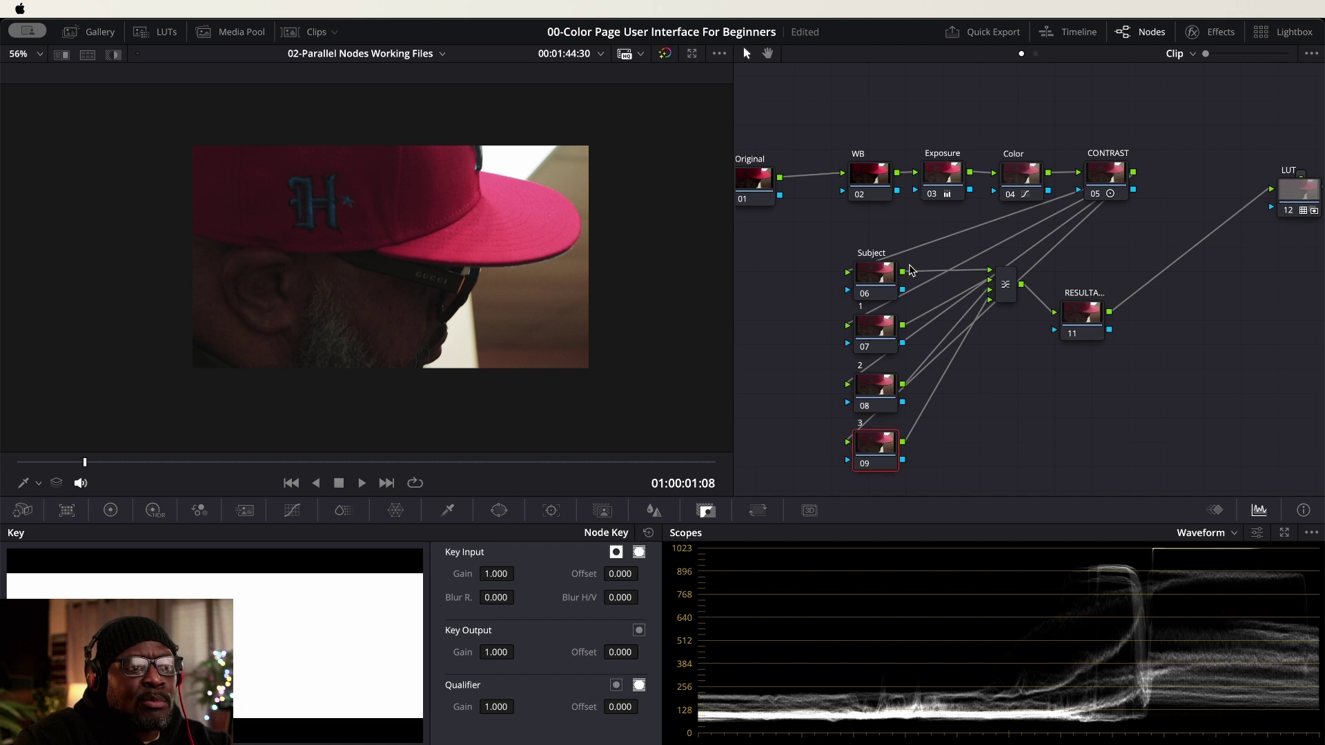
Step: Shift the four parallel nodes and mixer away from RESULTANT, centre the mixer vertically beside the parallel nodes, and line RESULTANT up with it
{"action": "left_click_drag", "start_coordinate": [801, 232], "coordinate": [1000, 466]}
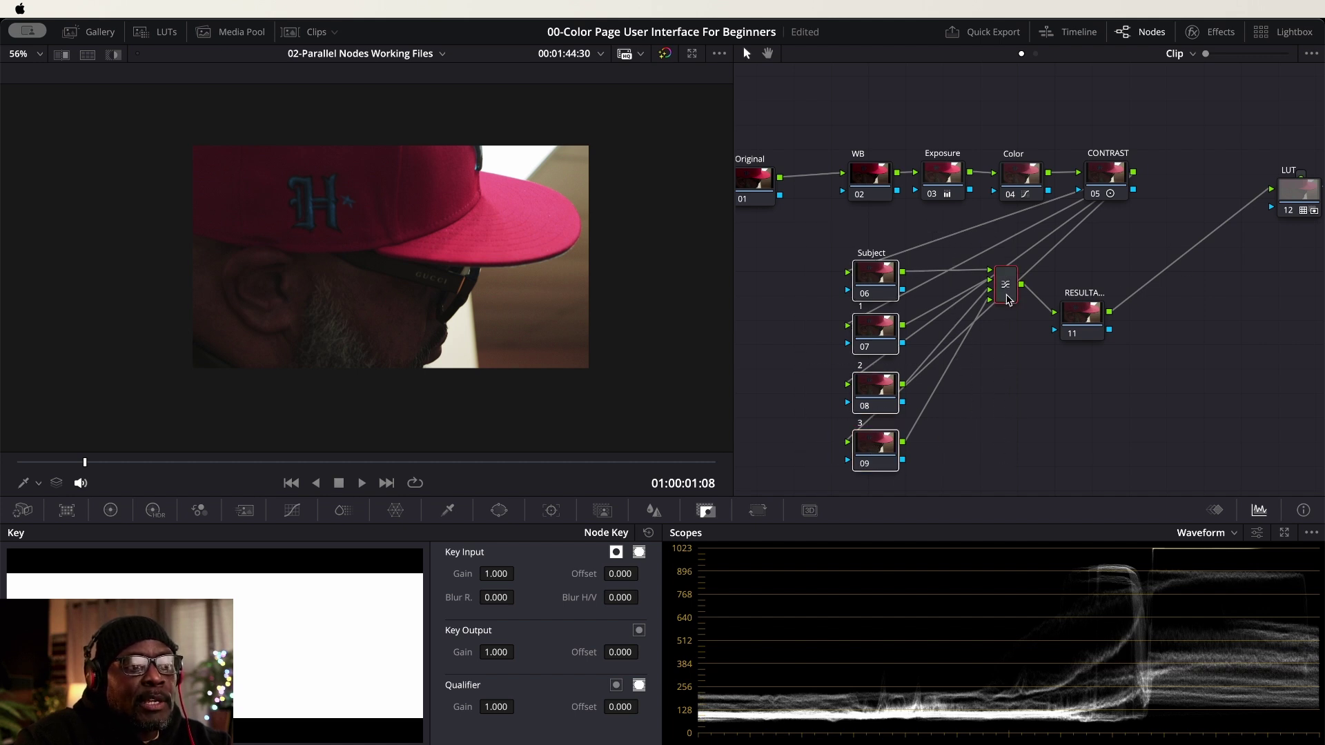
{"action": "left_click_drag", "start_coordinate": [1006, 299], "coordinate": [969, 304]}
{"action": "left_click", "coordinate": [918, 469]}
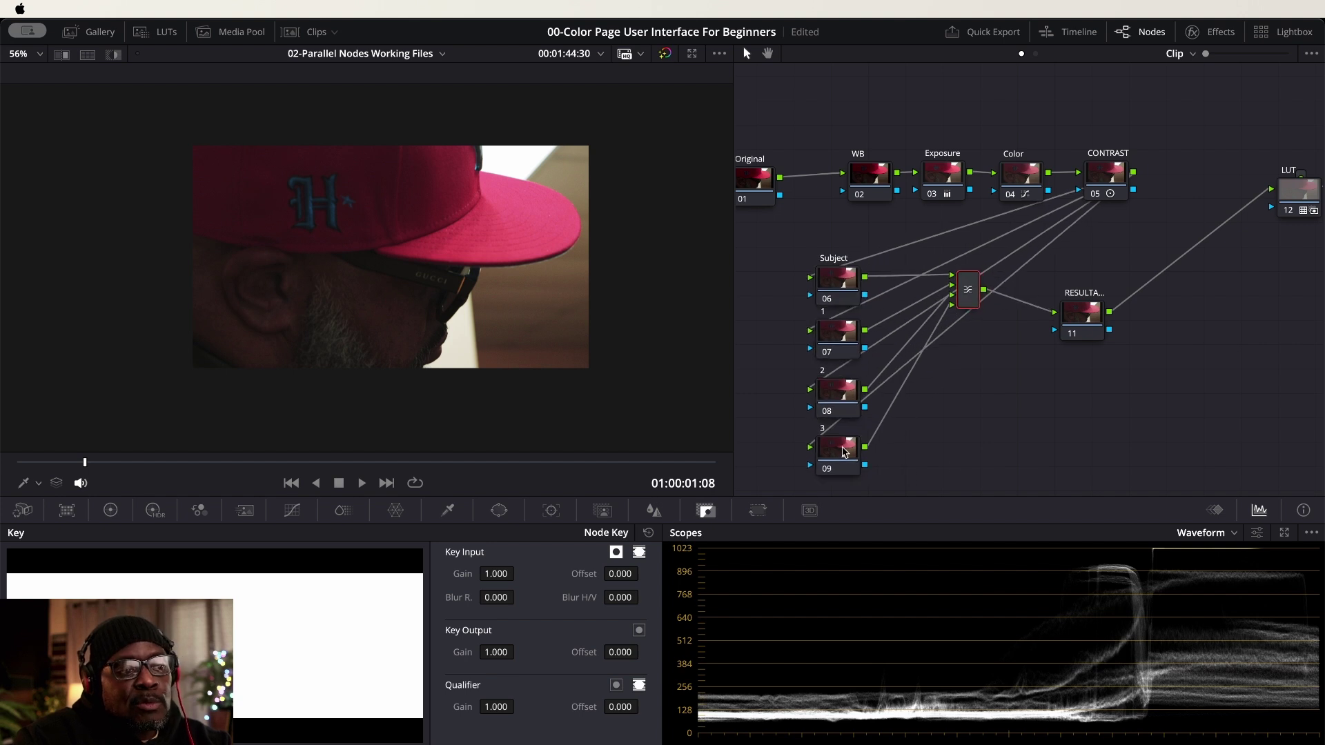
{"action": "left_click", "coordinate": [841, 450]}
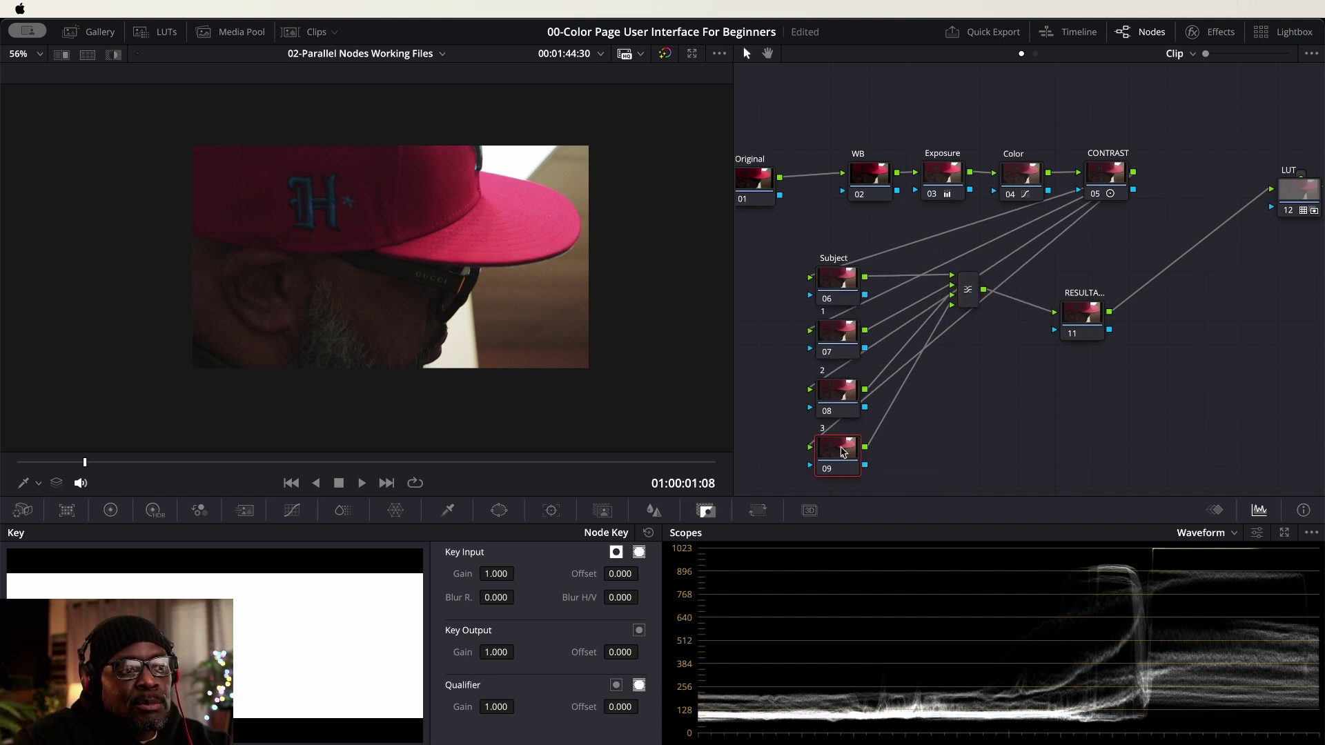
{"action": "left_click_drag", "start_coordinate": [969, 302], "coordinate": [969, 346]}
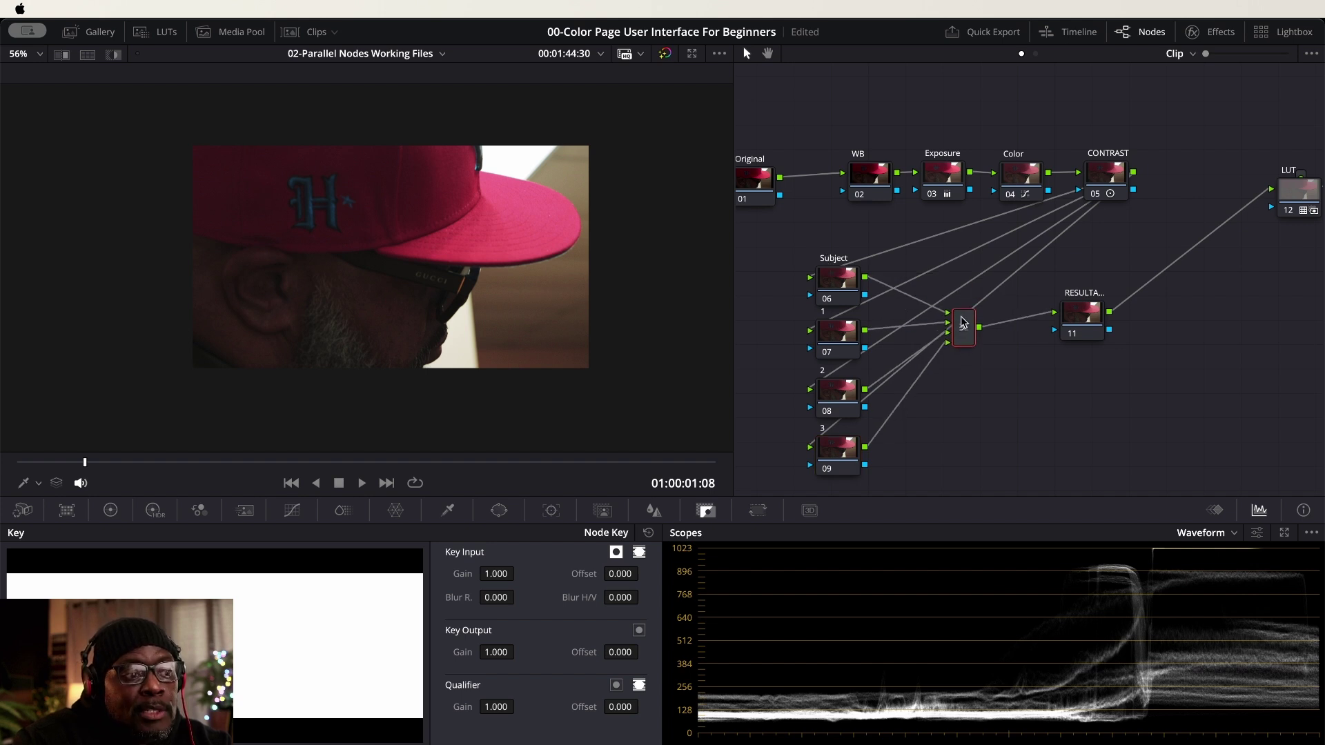
{"action": "mouse_move", "coordinate": [1078, 319]}
{"action": "left_mouse_down"}
{"action": "mouse_move", "coordinate": [1023, 330]}
{"action": "mouse_move", "coordinate": [1070, 330]}
{"action": "left_mouse_up"}
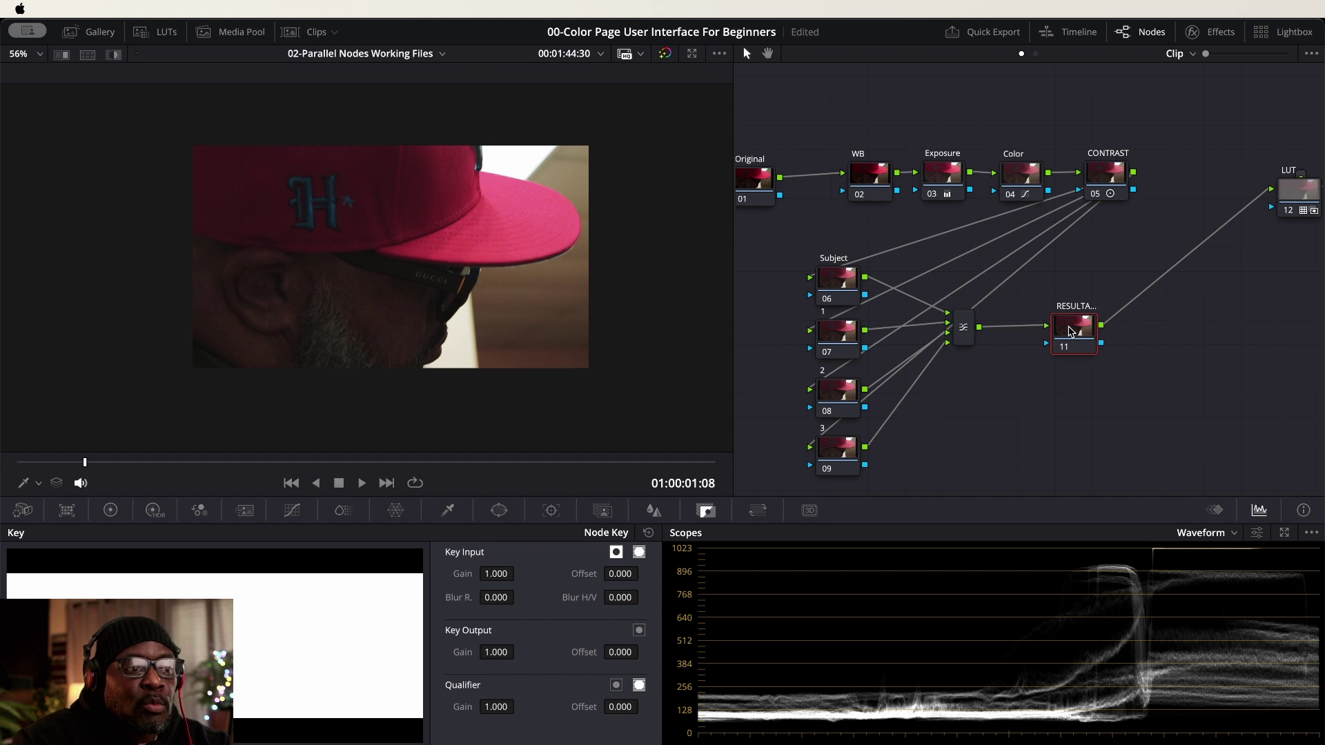
Step: Add a rectangular linear window to node 1 and place it over the cap's logo, at about Pan 47 and Tilt 52
{"action": "left_click", "coordinate": [838, 334]}
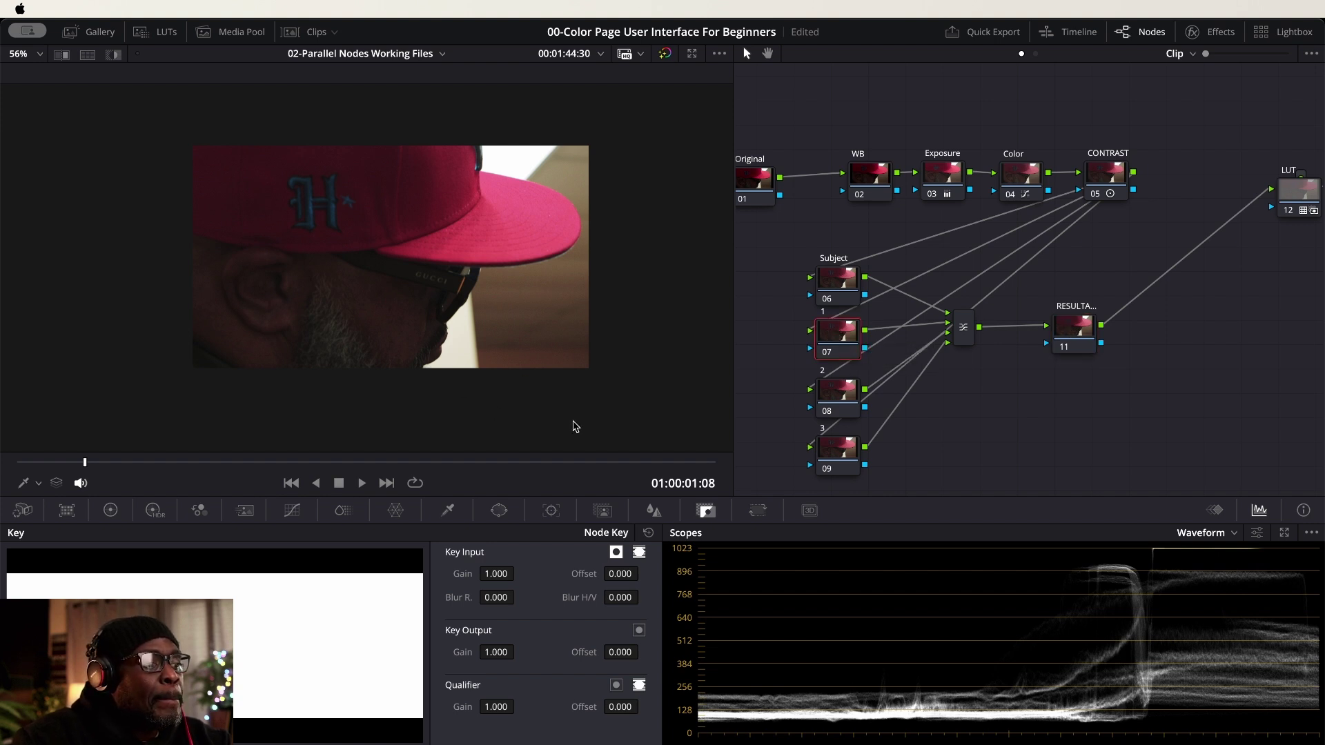
{"action": "left_click", "coordinate": [499, 512]}
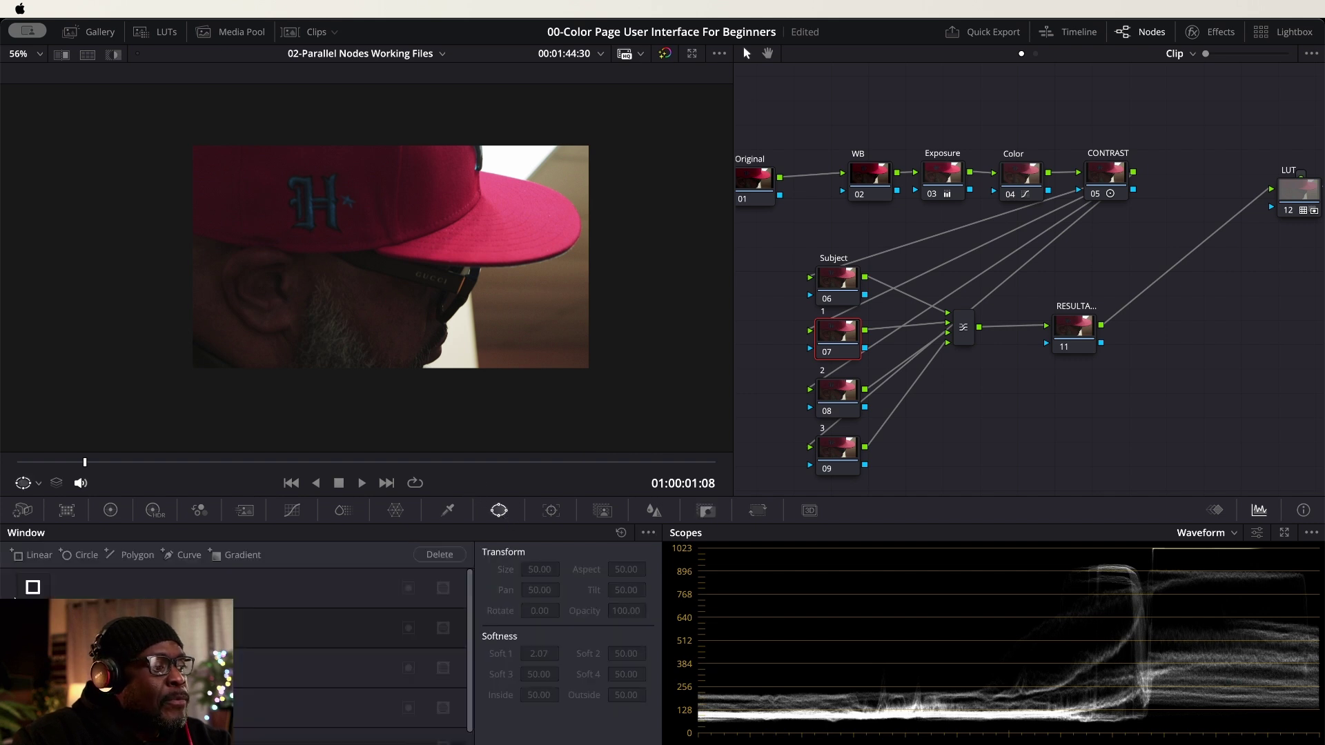
{"action": "left_click", "coordinate": [33, 587]}
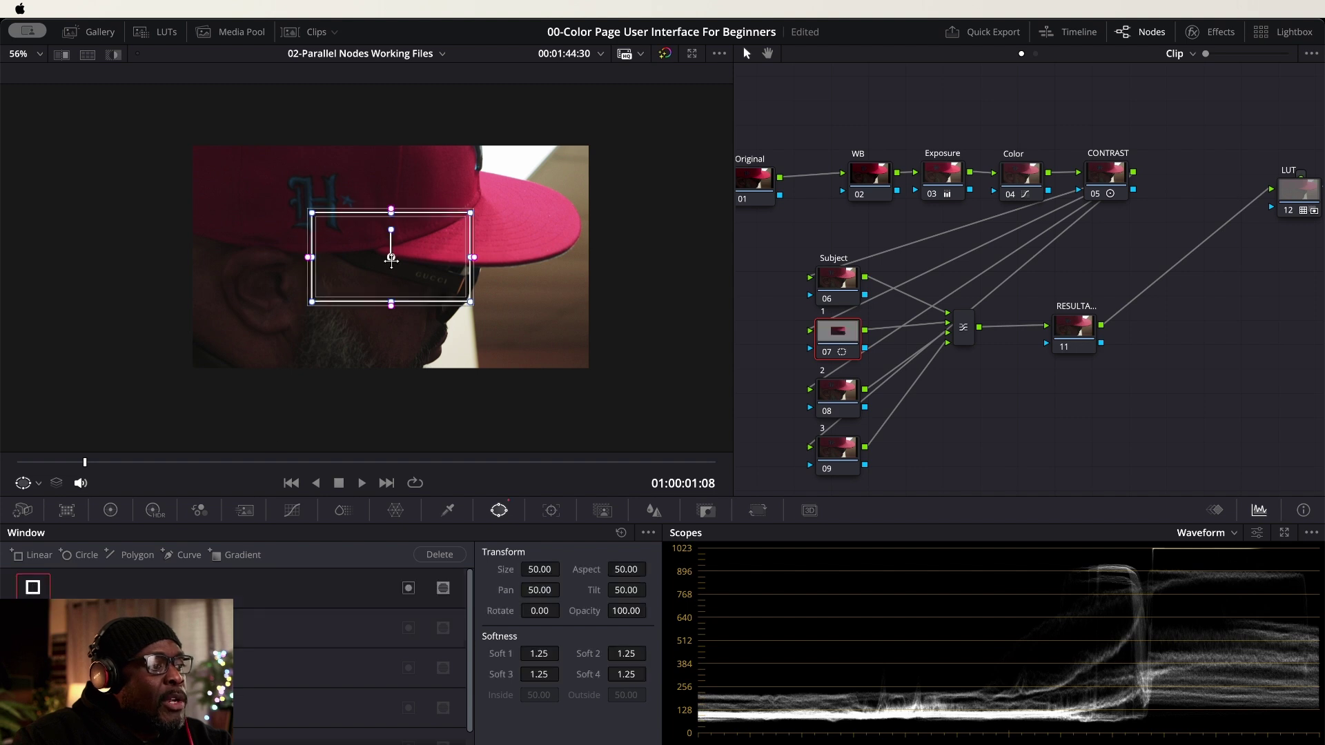
{"action": "left_click_drag", "start_coordinate": [408, 250], "coordinate": [363, 216]}
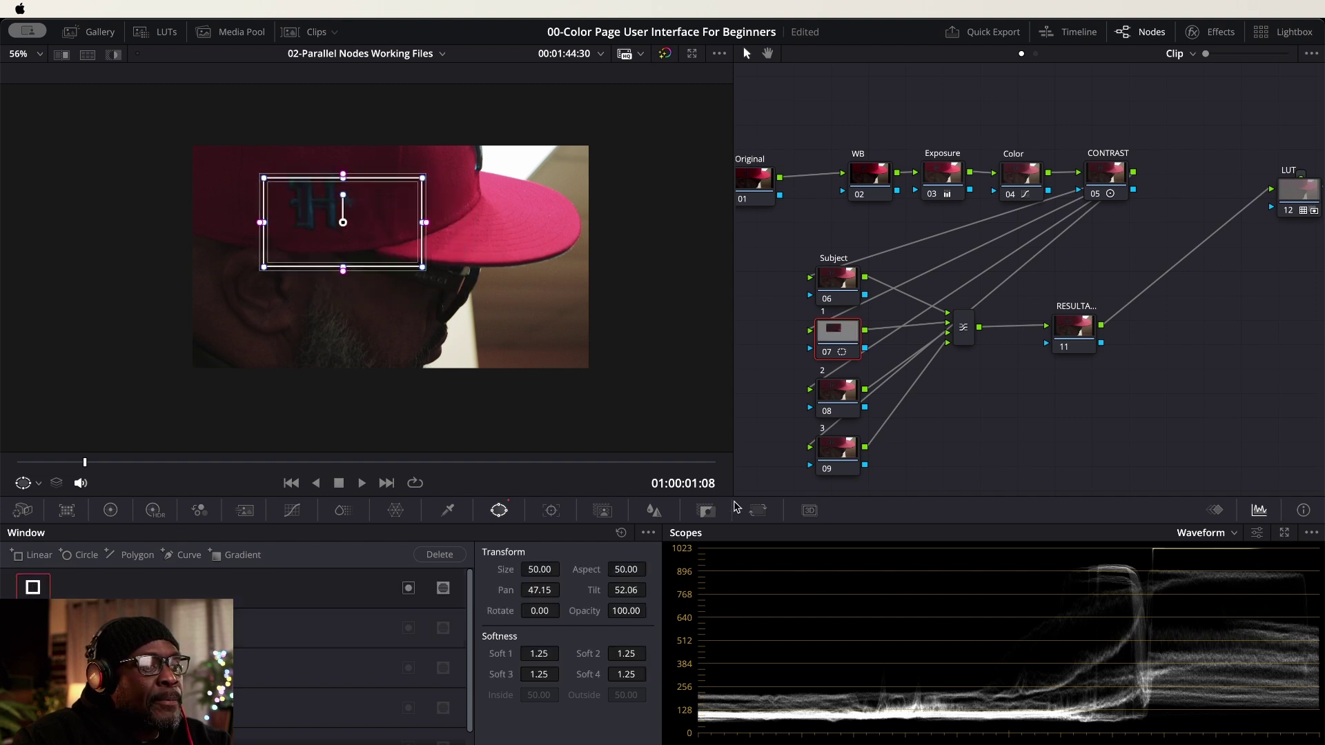
Step: Move node 1's window onto the cap's brim and raise its red Offset to 113.40
{"action": "left_click", "coordinate": [110, 511]}
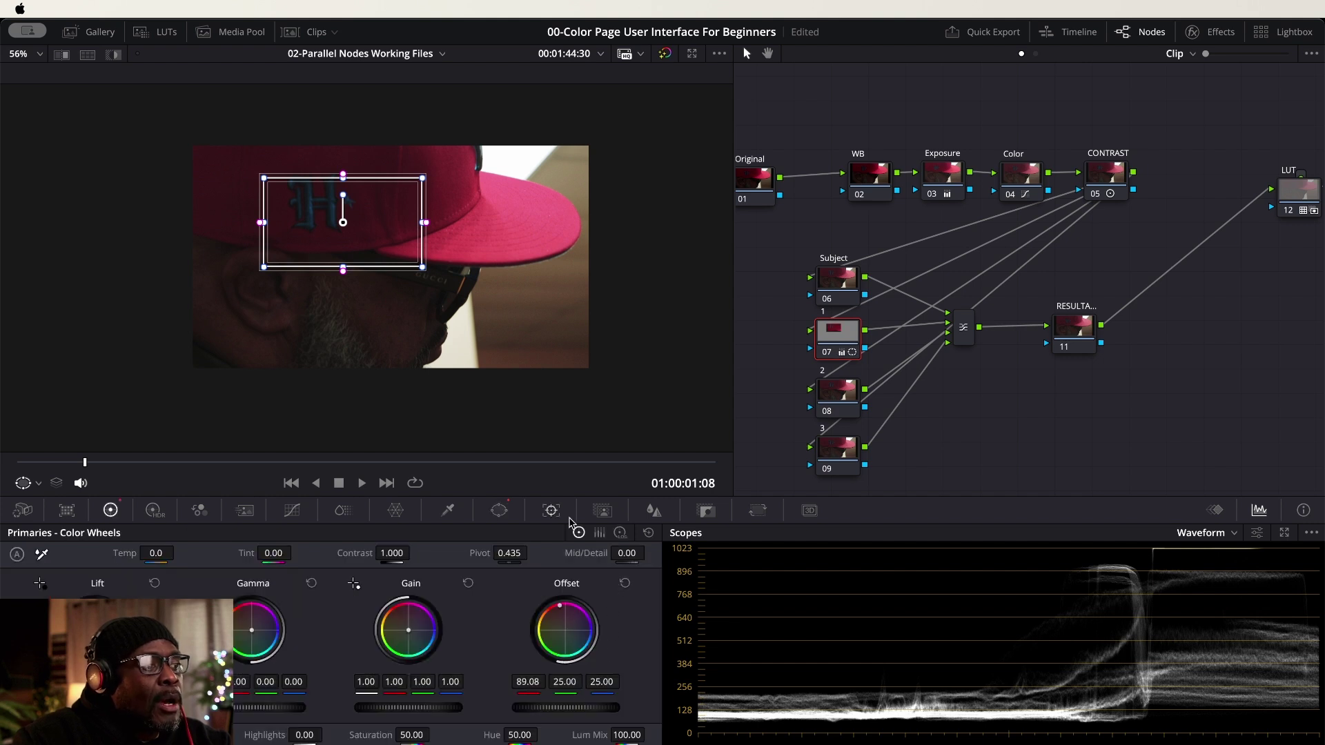
{"action": "left_click_drag", "start_coordinate": [388, 217], "coordinate": [532, 193]}
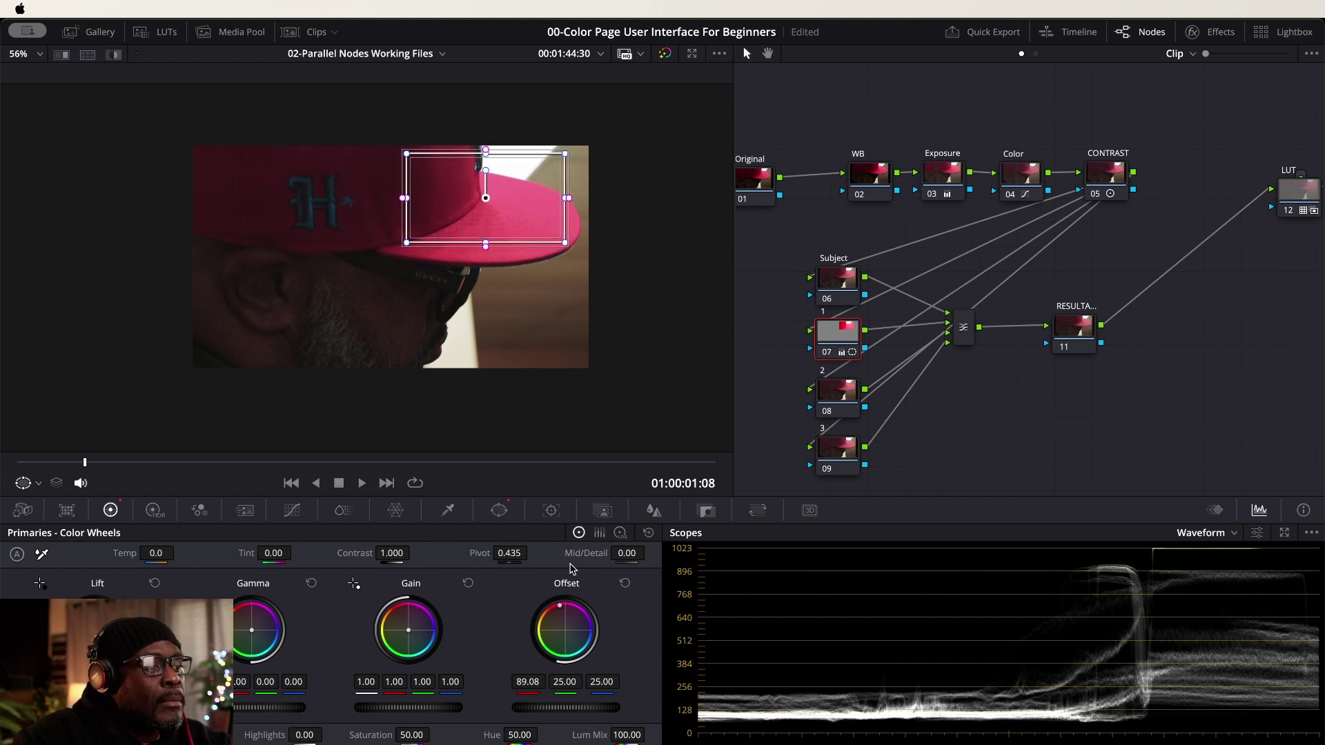
{"action": "left_click_drag", "start_coordinate": [528, 682], "coordinate": [559, 682]}
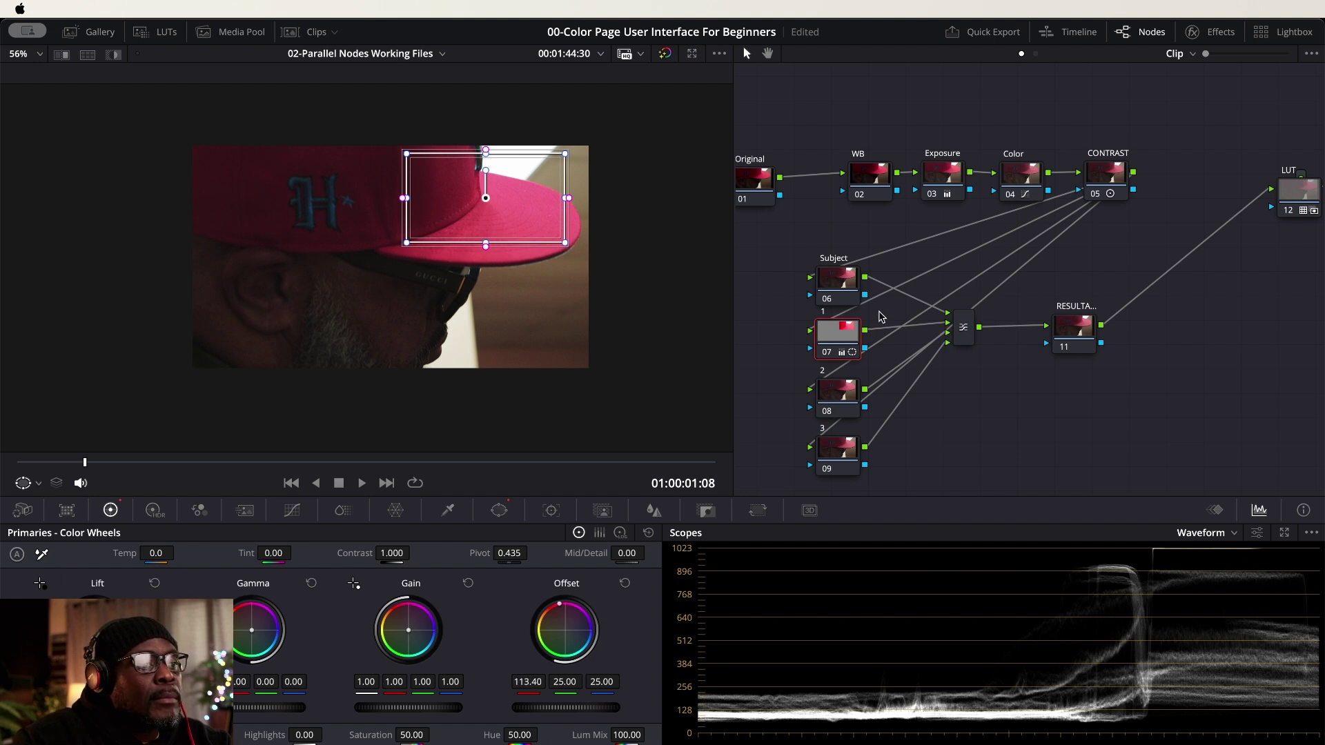
Step: Turn on Highlight in the viewer for node 1 and reposition its window over the front of the cap
{"action": "left_click", "coordinate": [828, 395]}
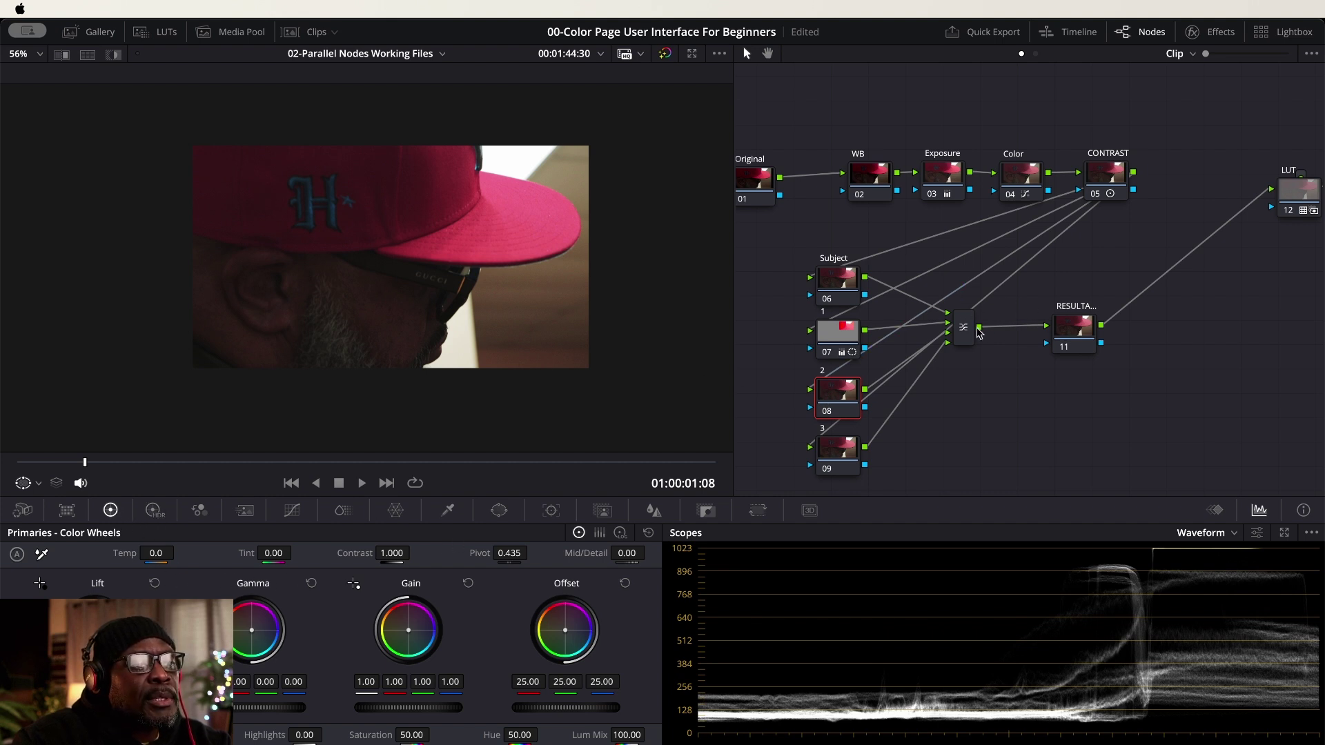
{"action": "left_click", "coordinate": [849, 342]}
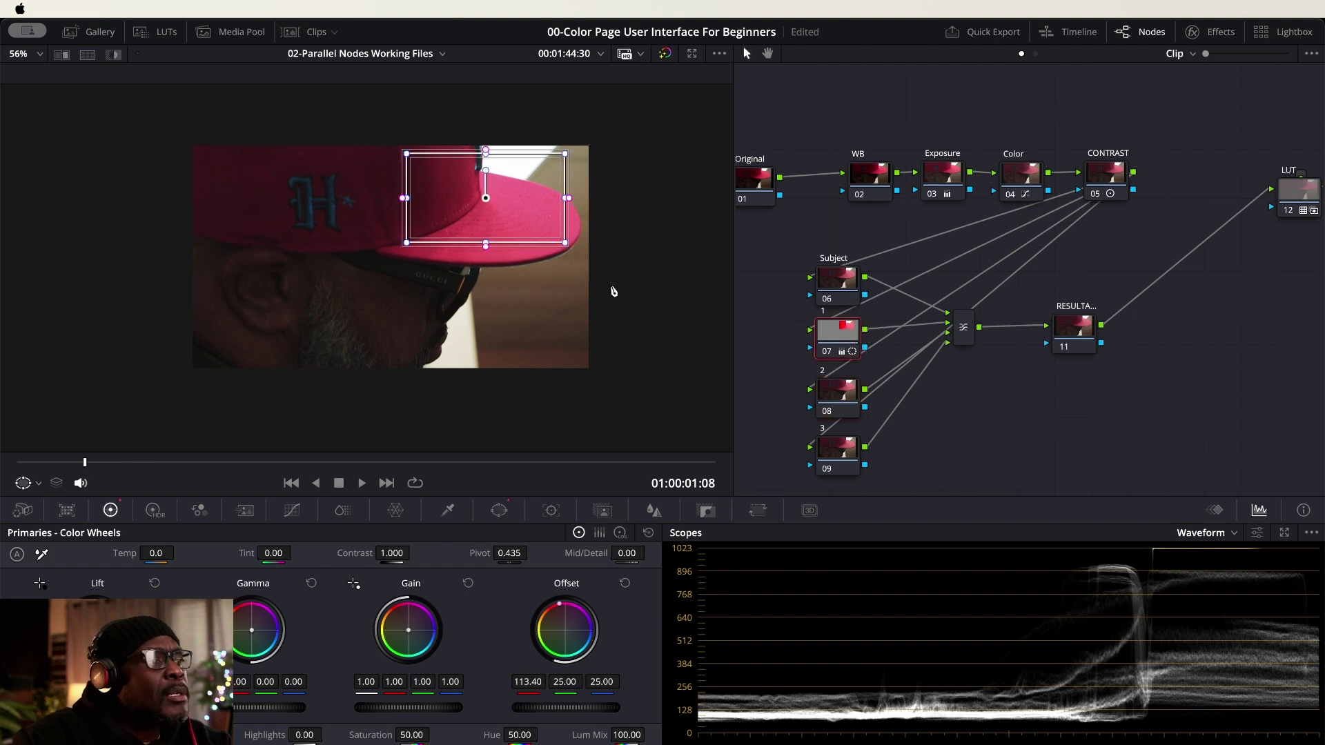
{"action": "left_click_drag", "start_coordinate": [518, 188], "coordinate": [449, 240]}
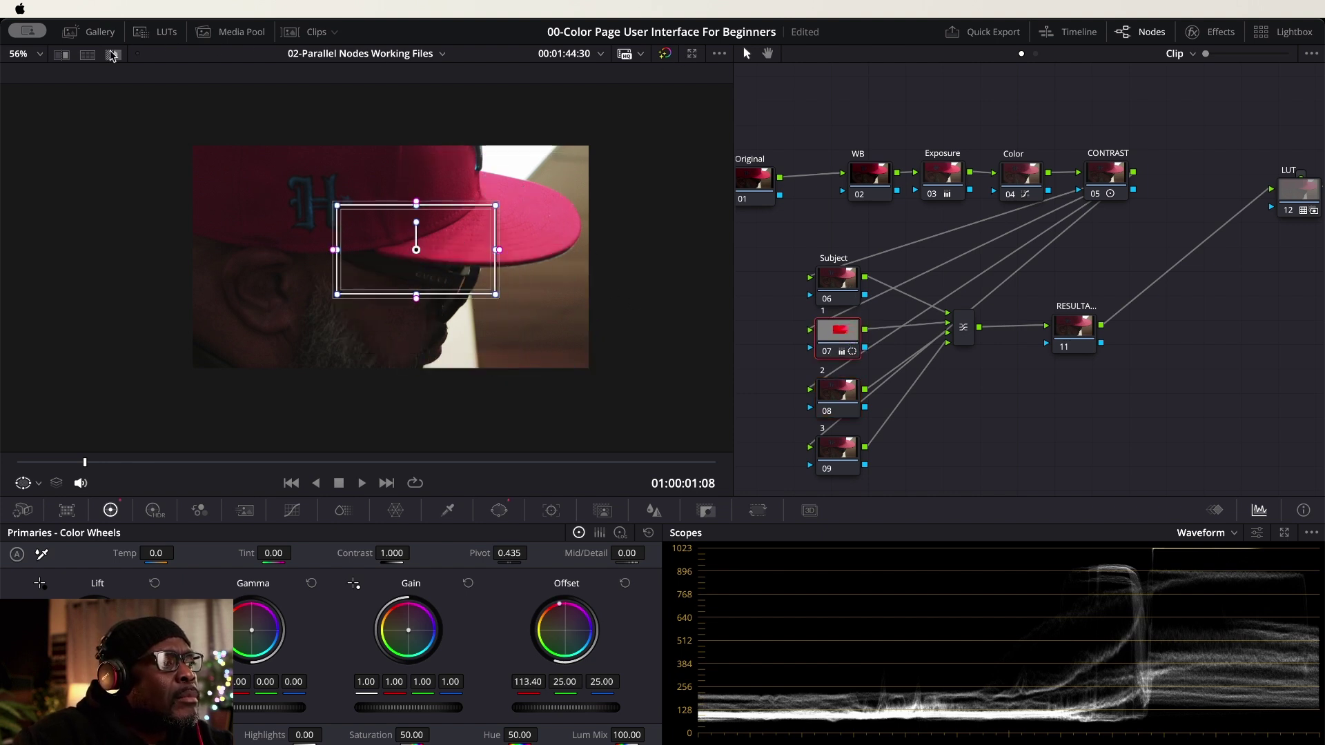
{"action": "left_click", "coordinate": [114, 54]}
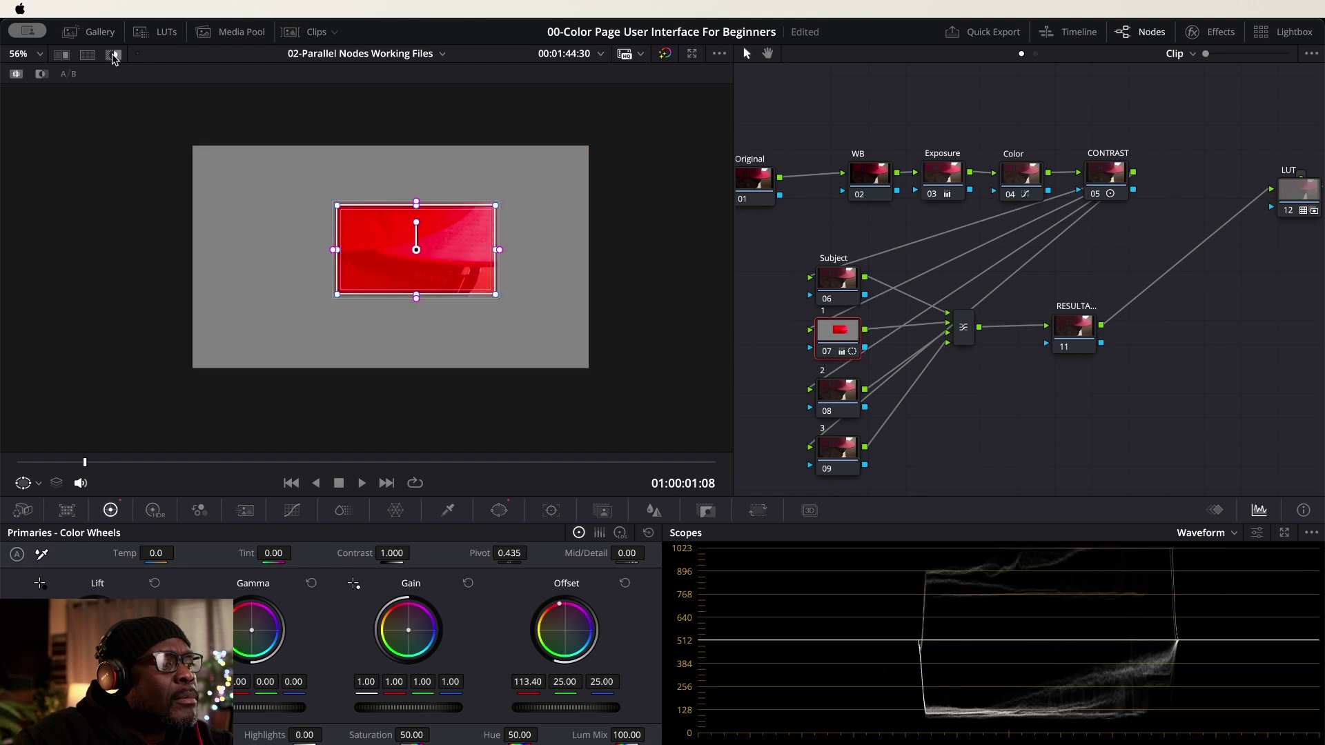
{"action": "left_click", "coordinate": [499, 511]}
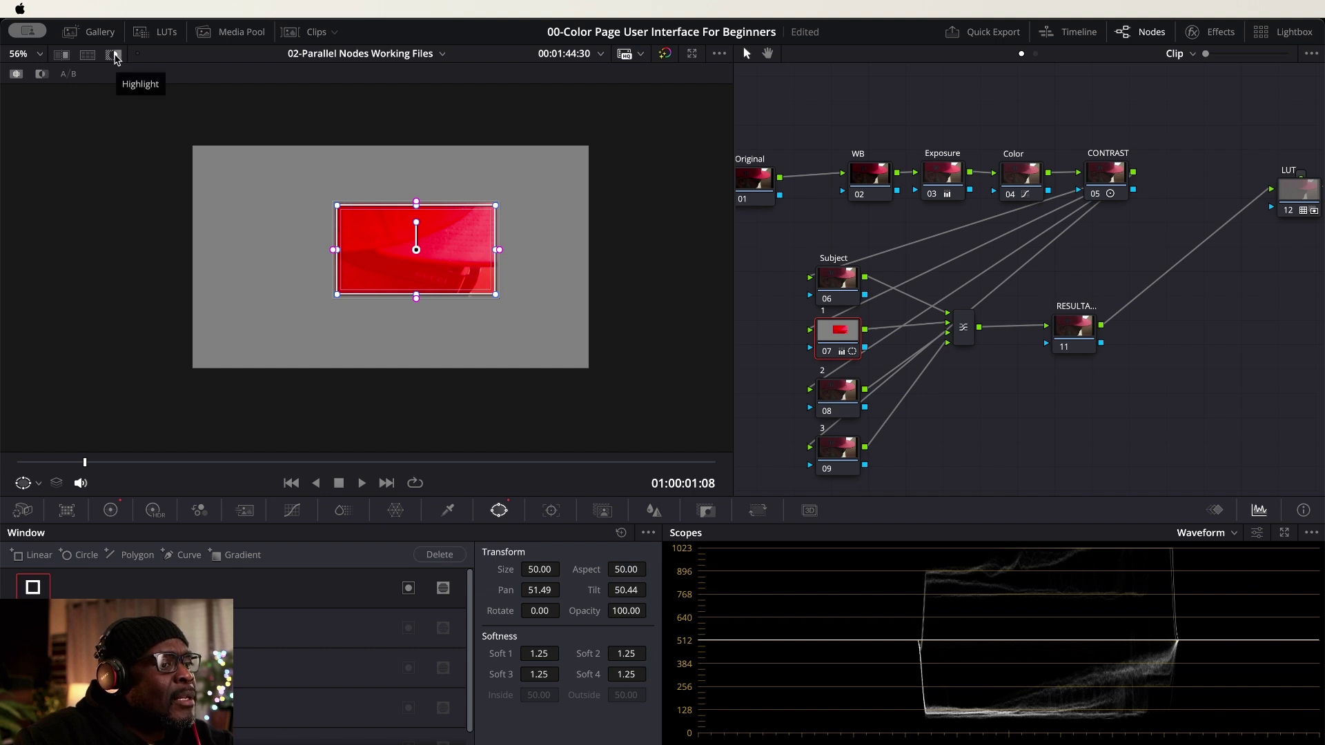
{"action": "left_click_drag", "start_coordinate": [455, 231], "coordinate": [422, 219]}
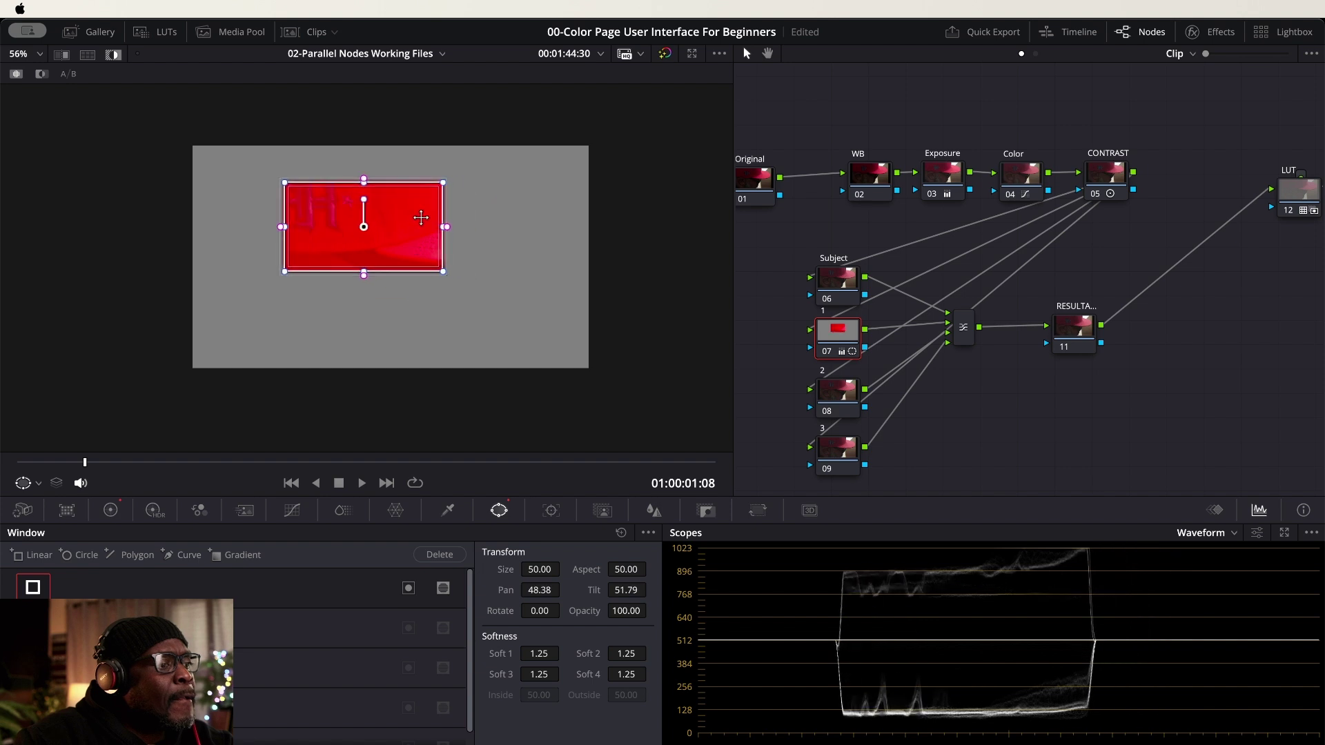
Step: Add a rectangular linear window over the glasses on node 2, at about Pan 52 and Tilt 48, and set its green Offset to 118.36
{"action": "left_click", "coordinate": [843, 390]}
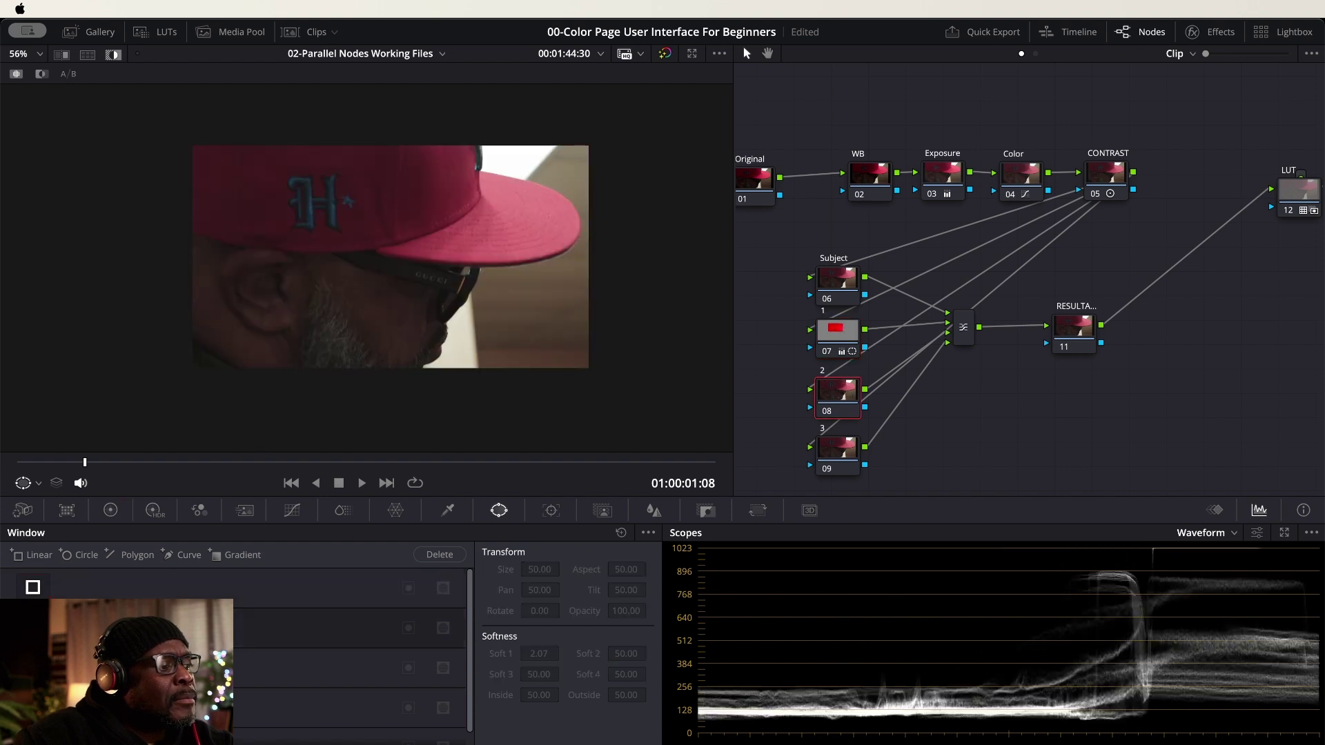
{"action": "left_click", "coordinate": [32, 588]}
{"action": "left_click_drag", "start_coordinate": [433, 250], "coordinate": [459, 291]}
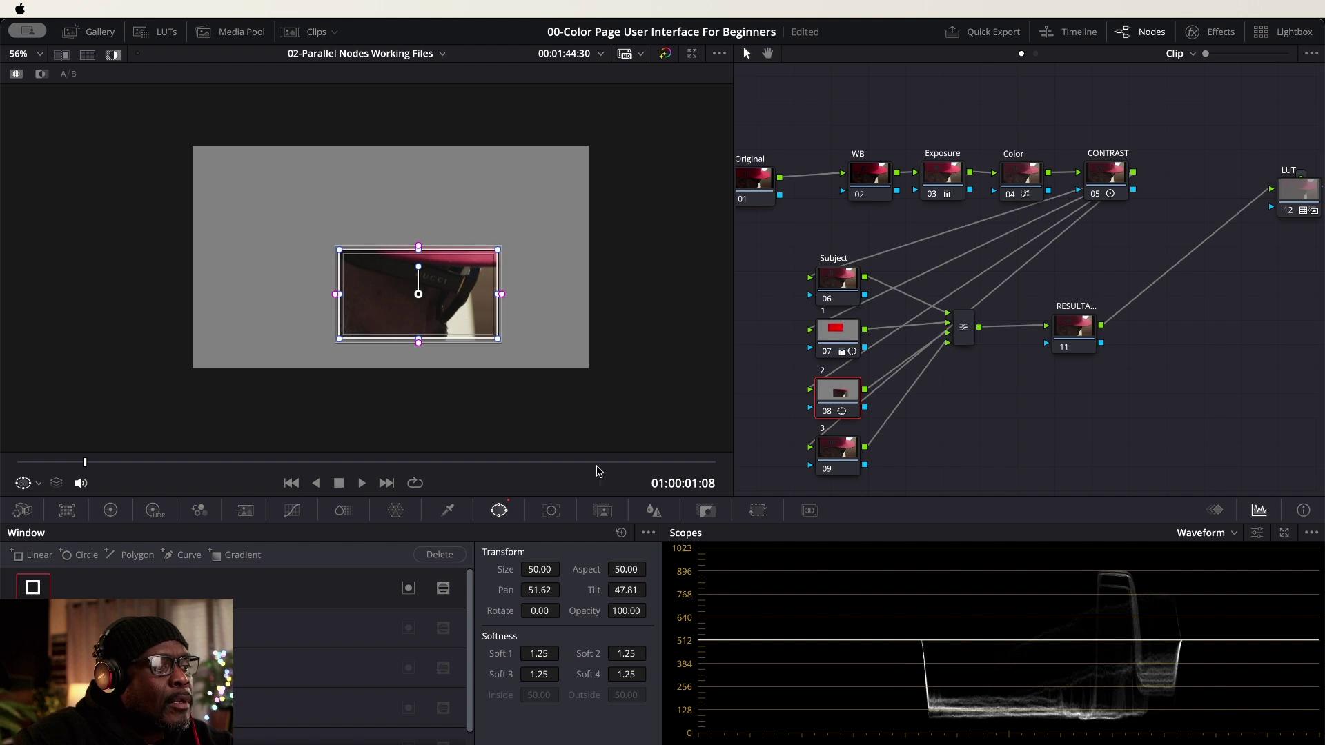
{"action": "left_click", "coordinate": [111, 510]}
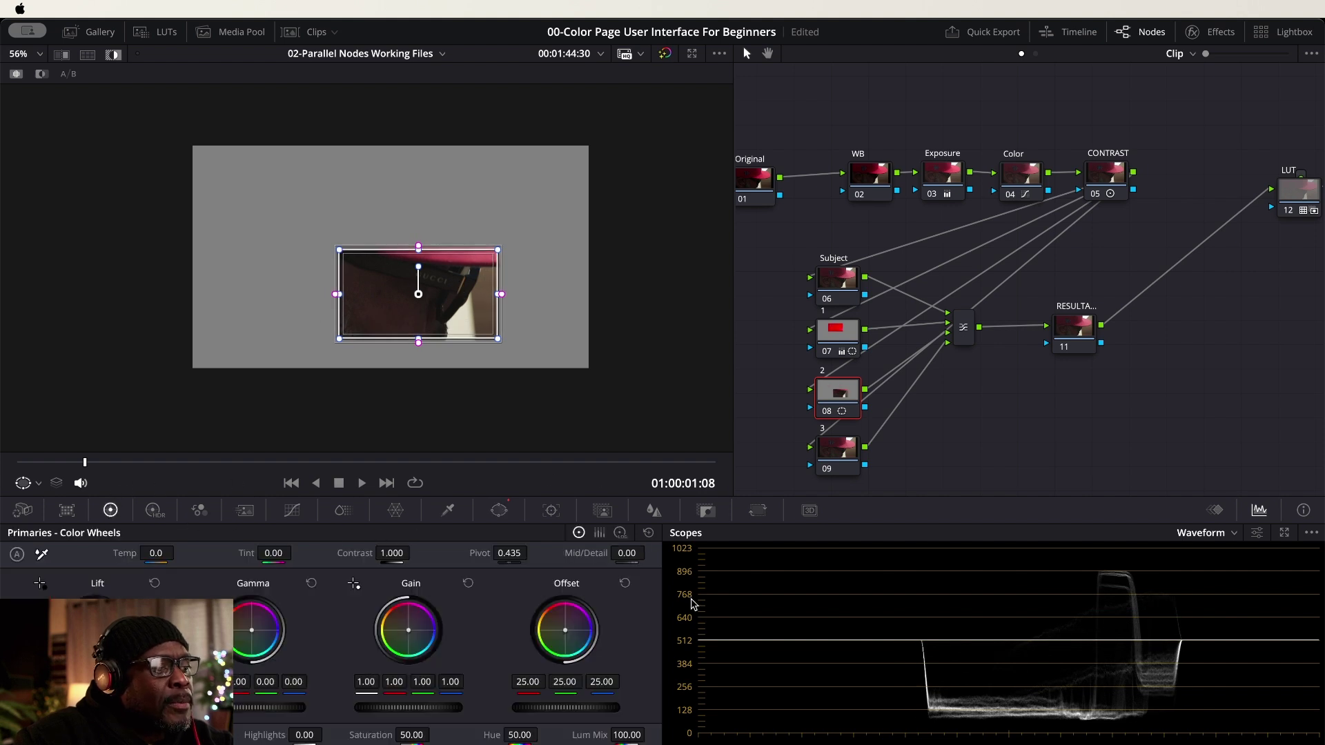
{"action": "left_click_drag", "start_coordinate": [563, 682], "coordinate": [670, 682]}
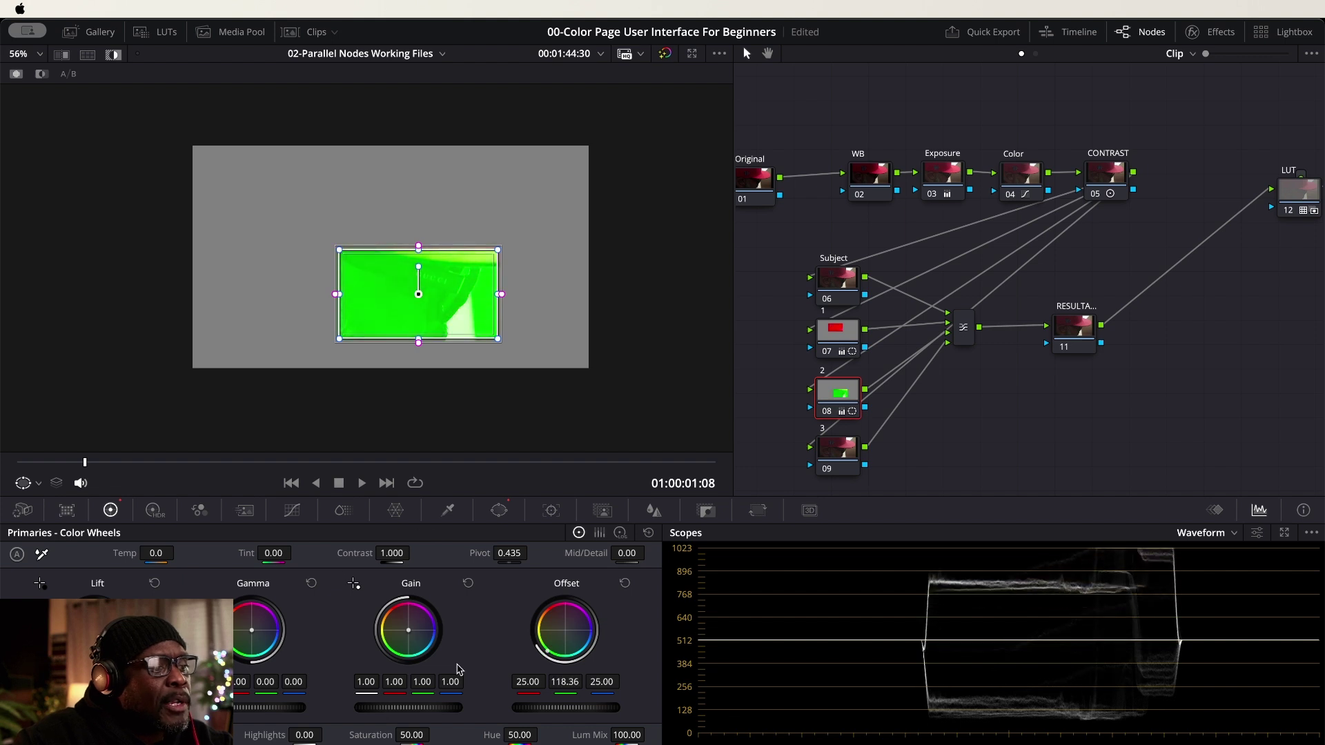
Step: Add a rectangular linear window over the background beside the face on node 3, at about Pan 57 and Tilt 47, and set its blue Offset to 175.16
{"action": "left_click", "coordinate": [851, 450]}
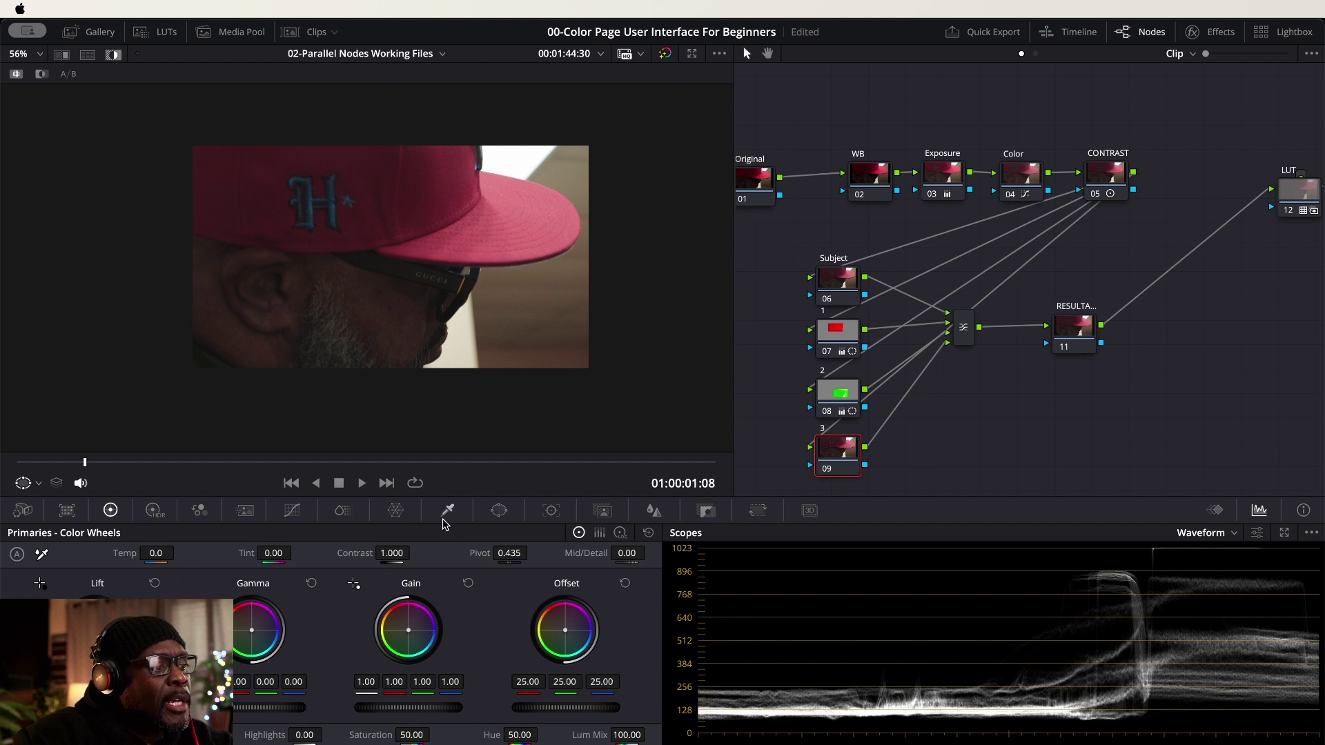
{"action": "left_click", "coordinate": [498, 510]}
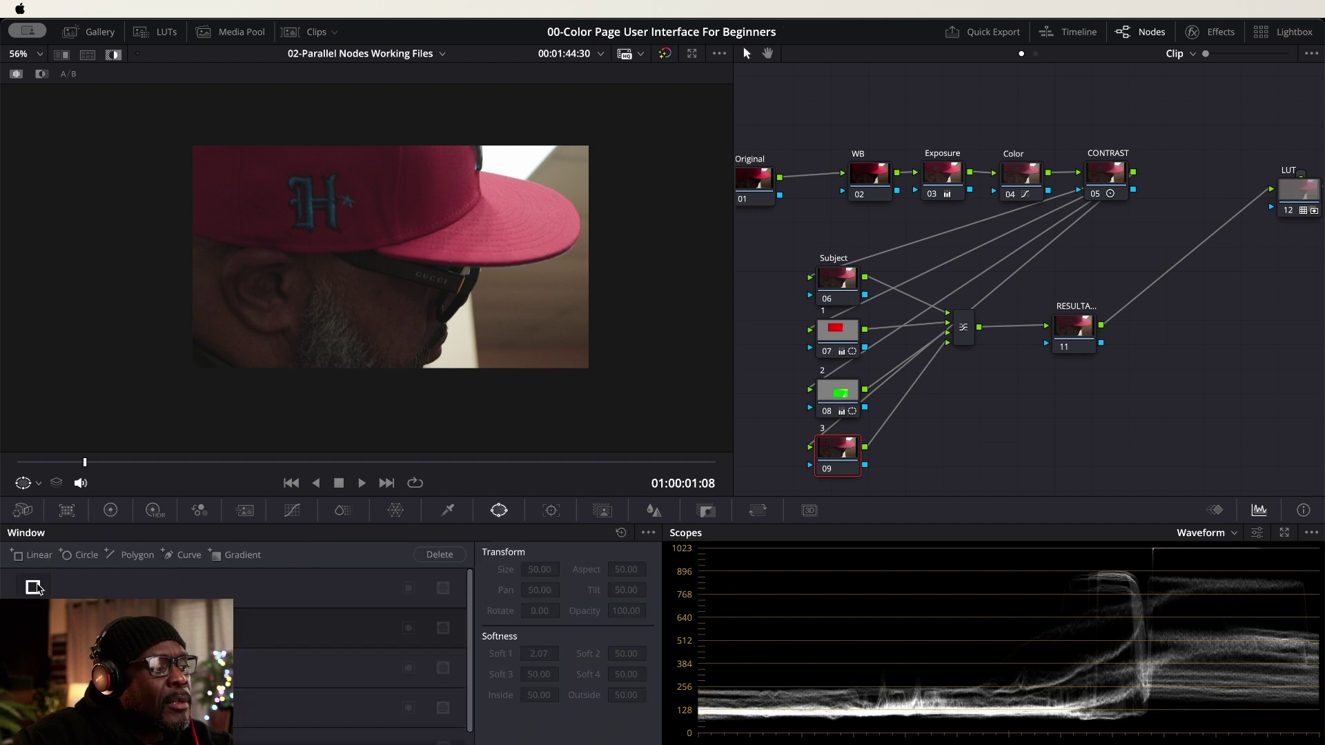
{"action": "left_click", "coordinate": [33, 587]}
{"action": "left_click_drag", "start_coordinate": [418, 259], "coordinate": [532, 311]}
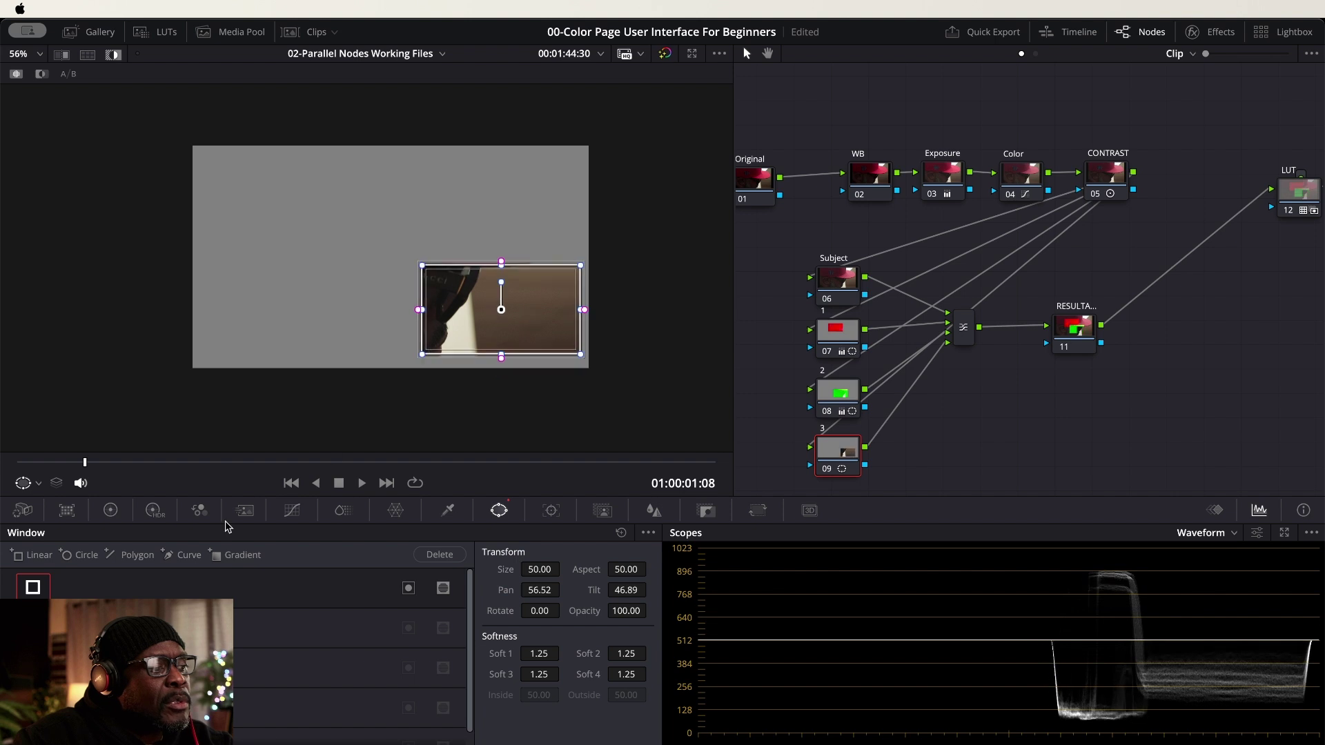
{"action": "left_click", "coordinate": [111, 511]}
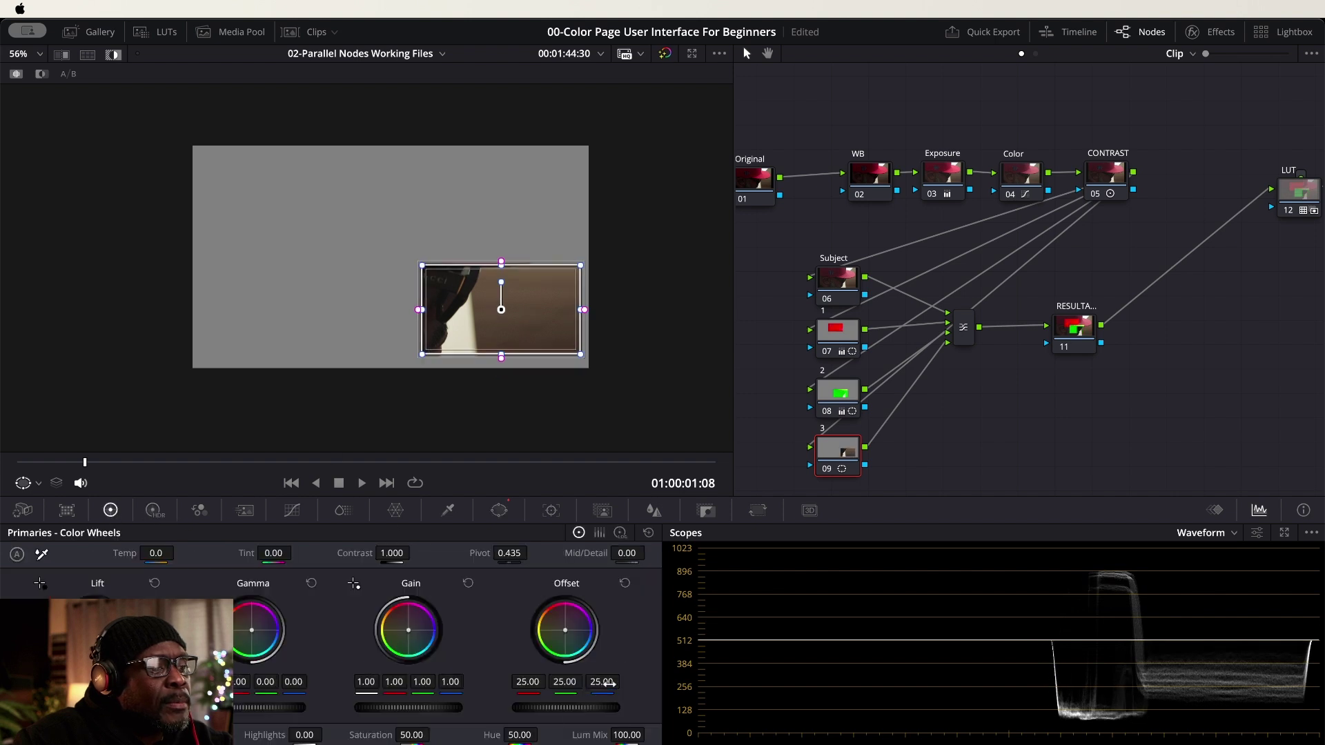
{"action": "left_click_drag", "start_coordinate": [599, 681], "coordinate": [668, 681]}
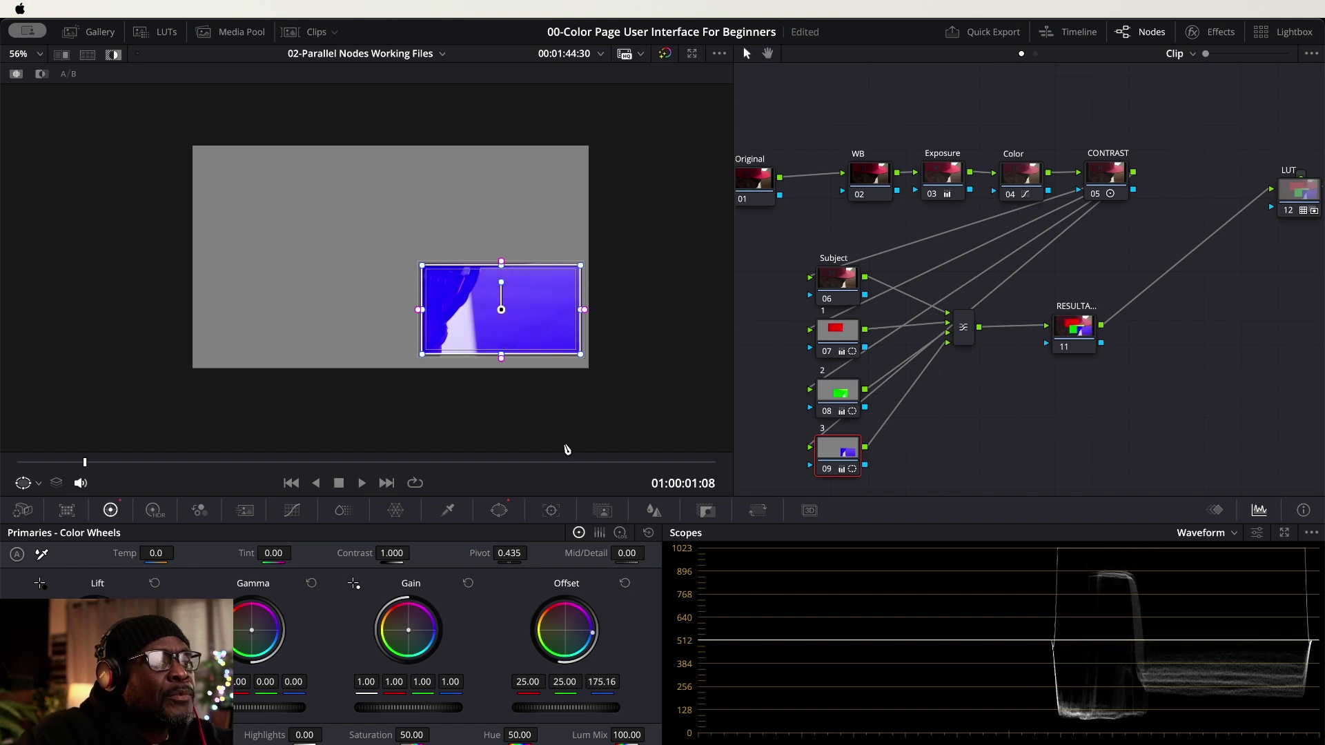
Step: Turn off the viewer's Highlight and inspect how the coloured windows overlap on the RESULTANT node and node 2
{"action": "left_click", "coordinate": [111, 54]}
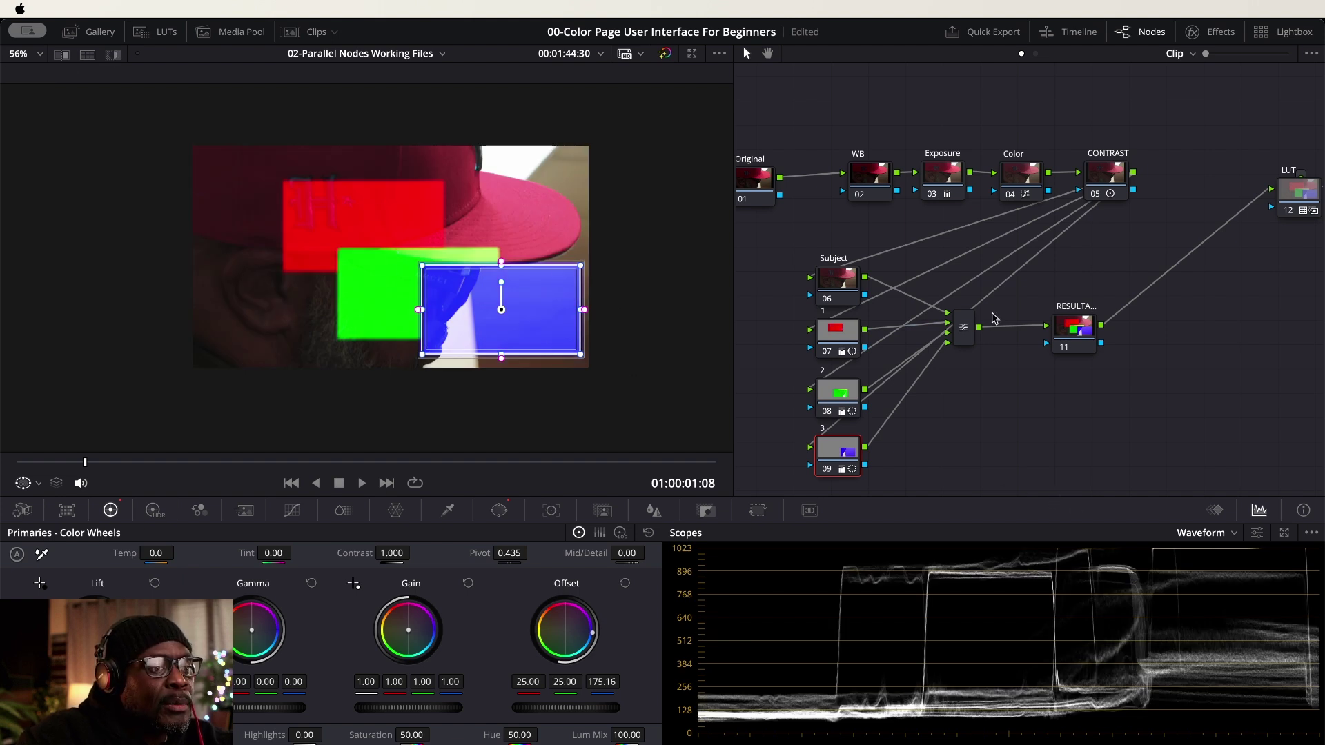
{"action": "left_click", "coordinate": [967, 324]}
{"action": "left_click", "coordinate": [1085, 325]}
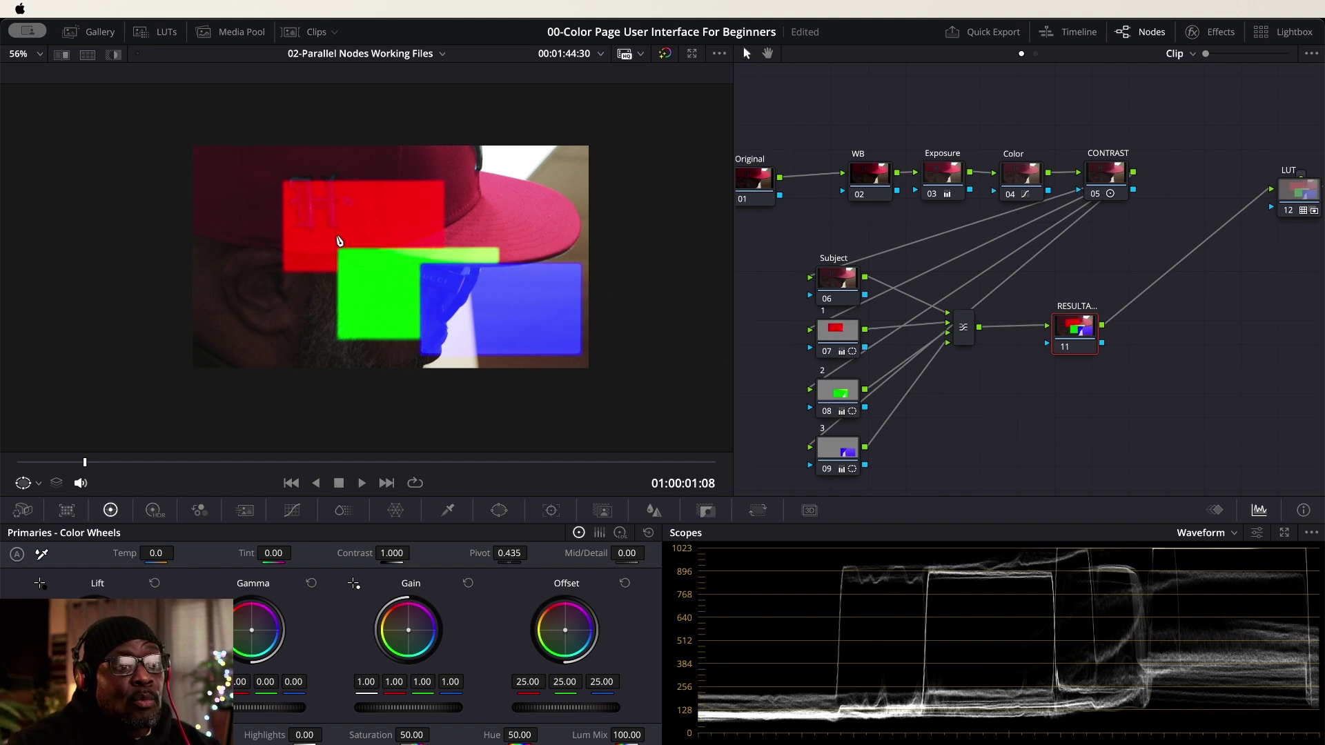
{"action": "left_click", "coordinate": [851, 396]}
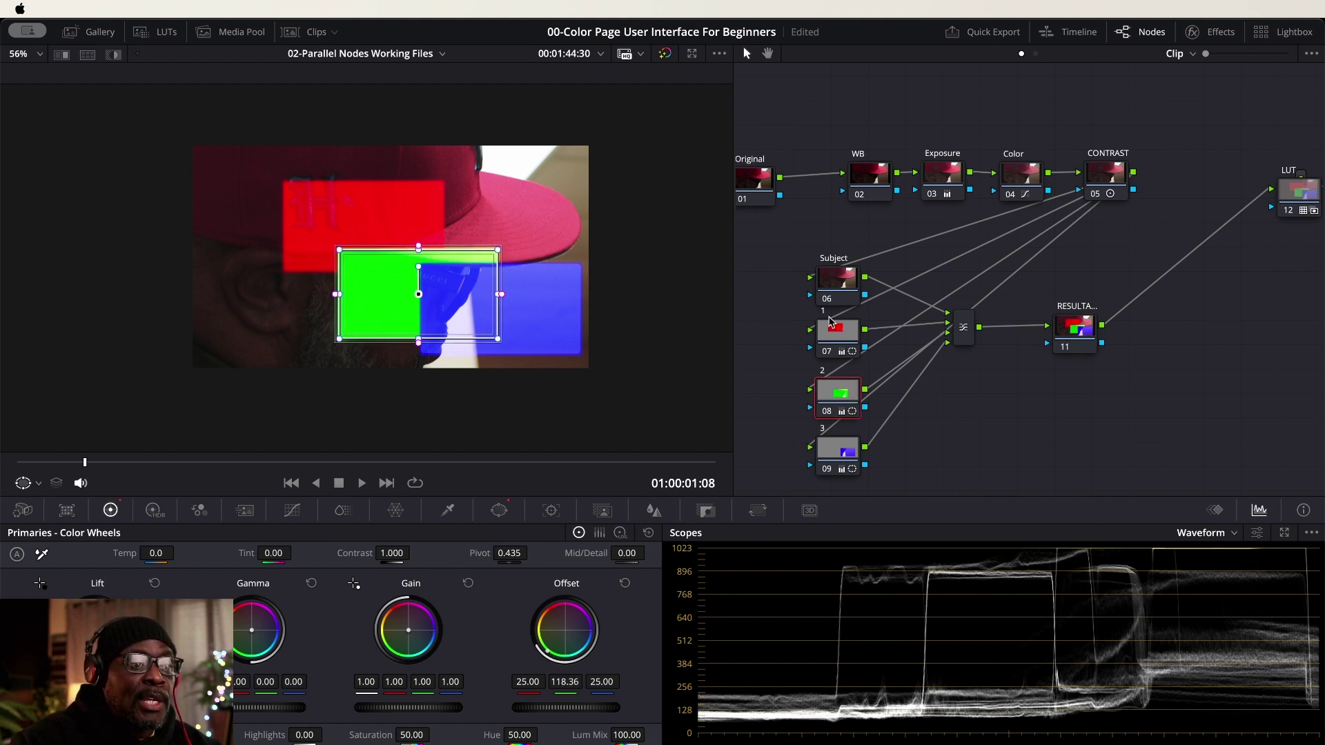
Step: Move the Layer Mixer closer to the RESULTANT node and disconnect nodes 1, 2 and 3 from it
{"action": "left_click_drag", "start_coordinate": [967, 345], "coordinate": [995, 357]}
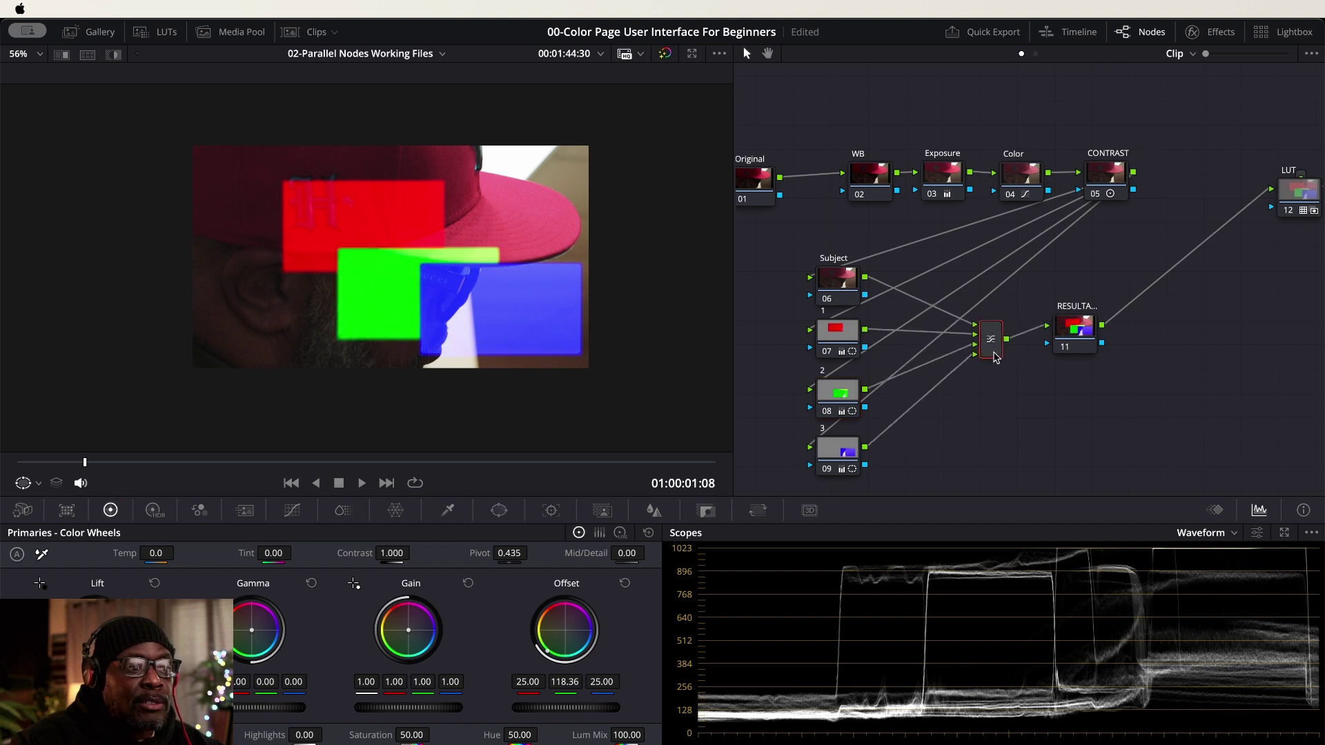
{"action": "left_click", "coordinate": [954, 337]}
{"action": "key", "text": "BackSpace"}
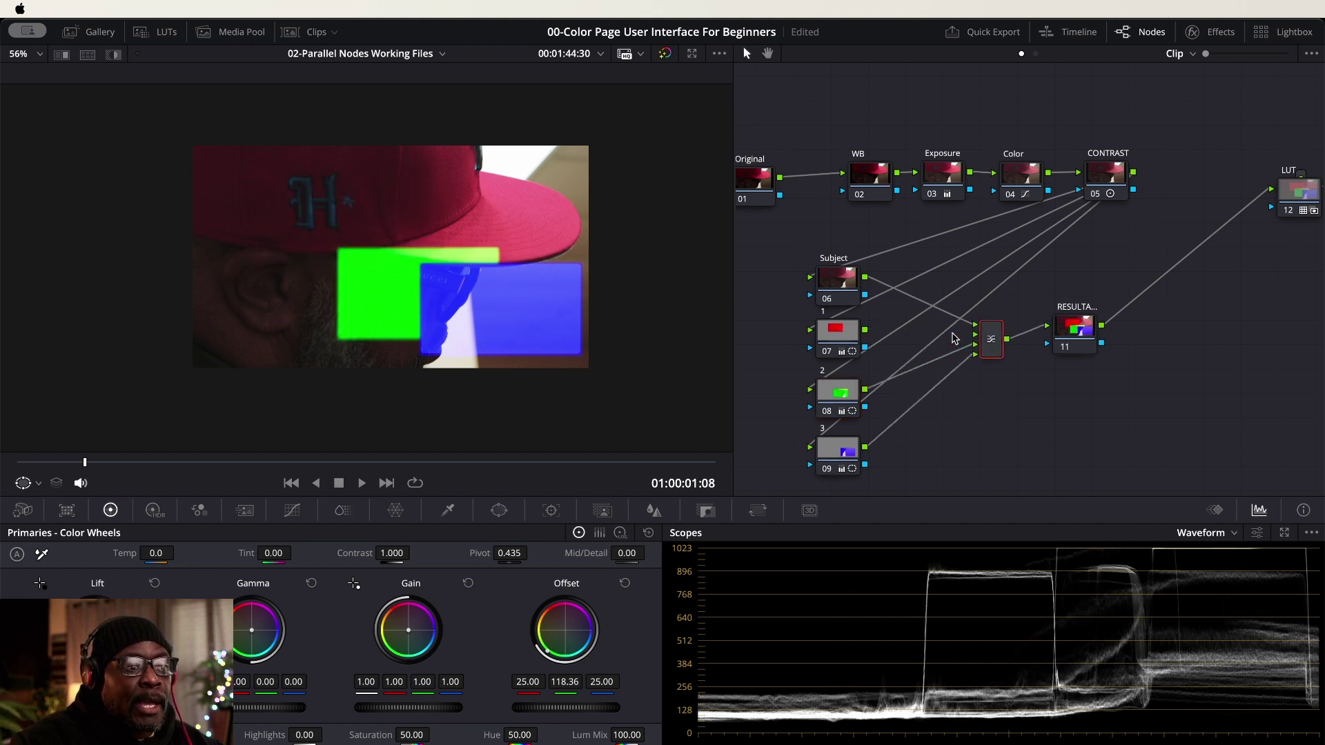
{"action": "left_click", "coordinate": [956, 351]}
{"action": "key", "text": "BackSpace"}
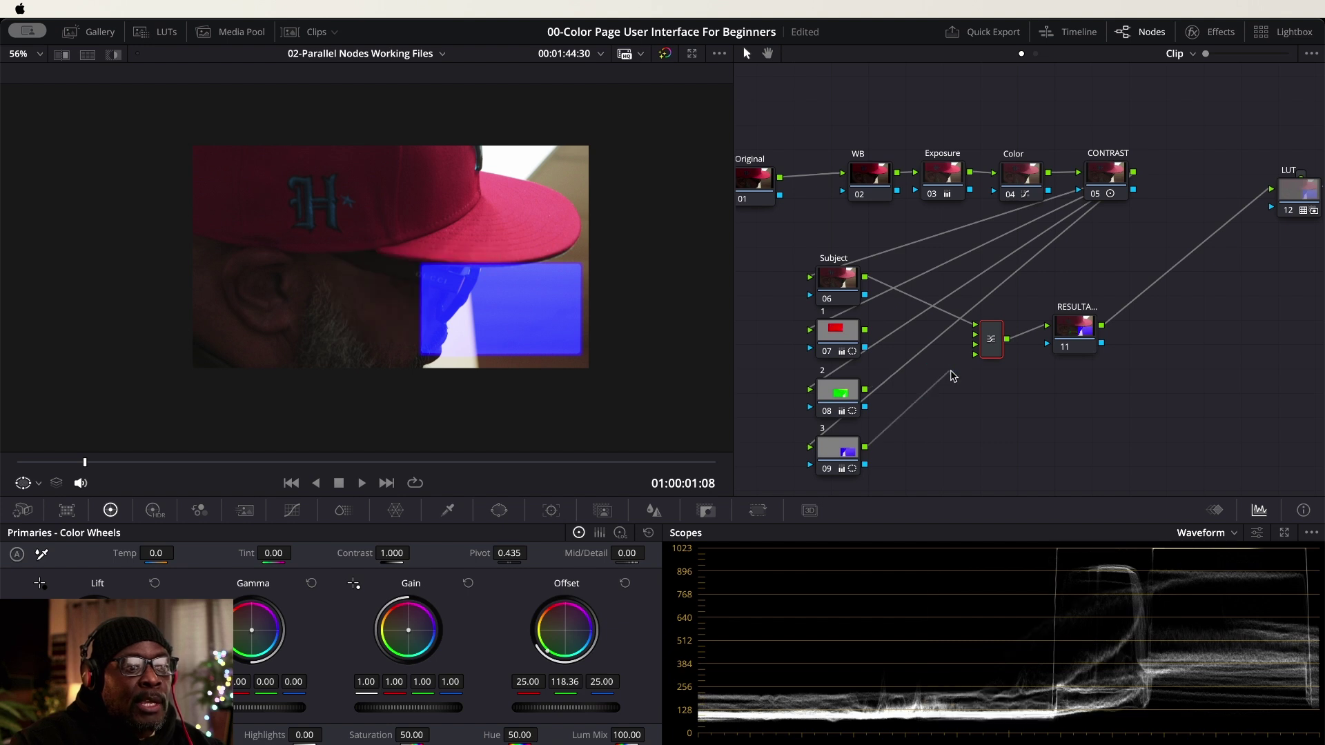
{"action": "left_click", "coordinate": [951, 376]}
{"action": "key", "text": "BackSpace"}
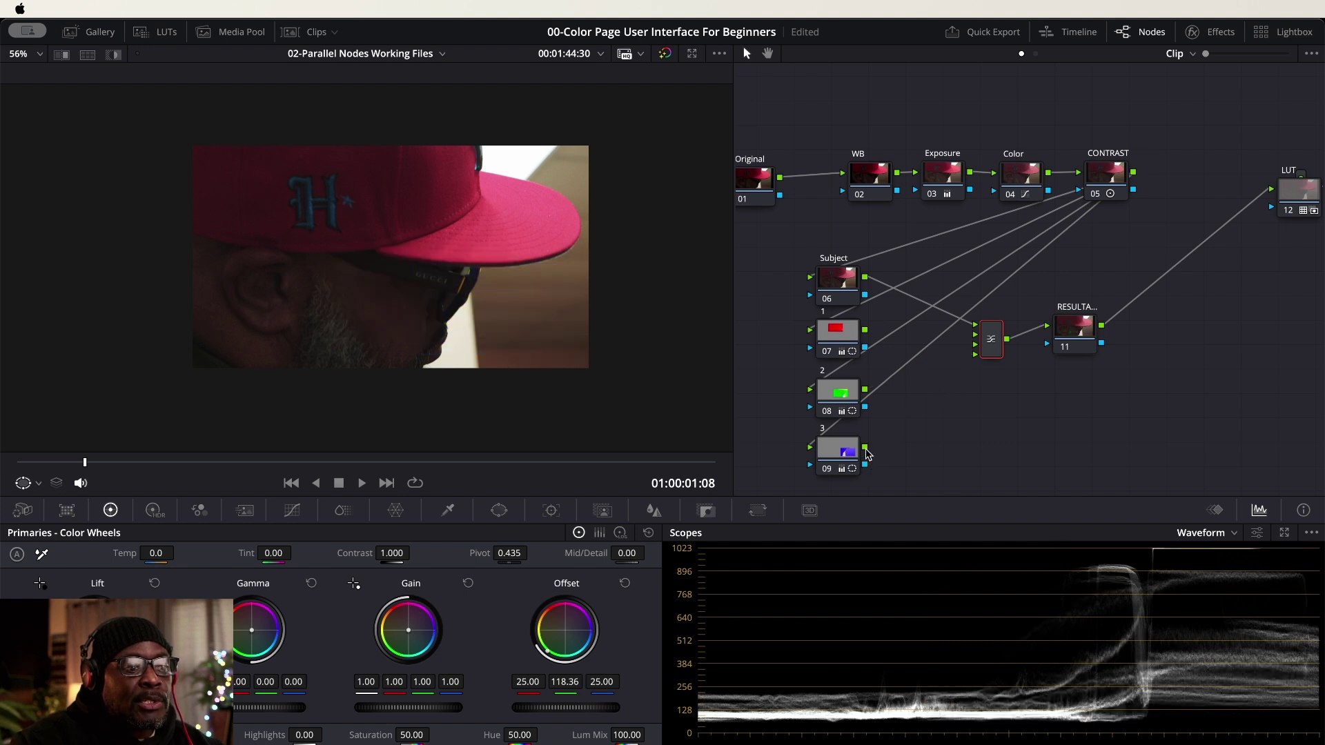
Step: Connect node 3 to the Layer Mixer's second input, node 1 to its fourth and node 2 to its third, and undo the mixer's rewiring and move
{"action": "left_click_drag", "start_coordinate": [866, 448], "coordinate": [975, 338]}
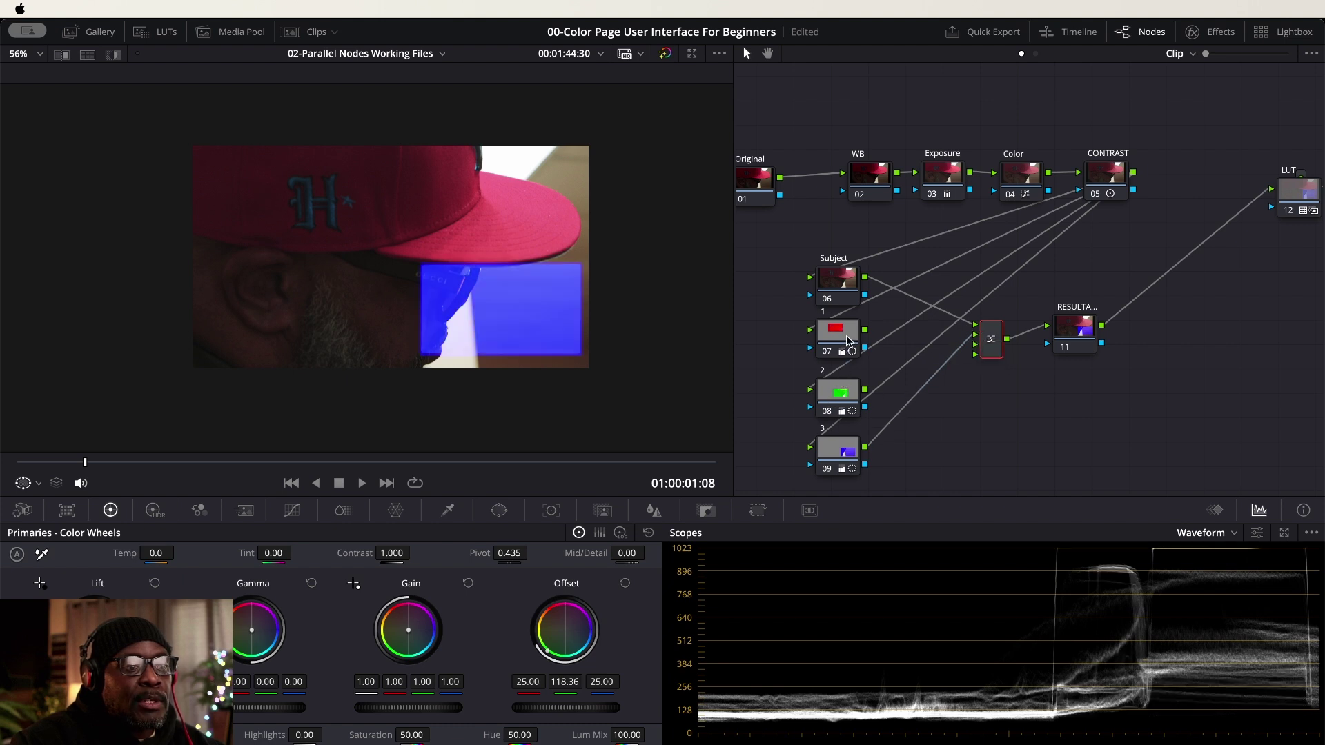
{"action": "left_click_drag", "start_coordinate": [866, 335], "coordinate": [974, 354]}
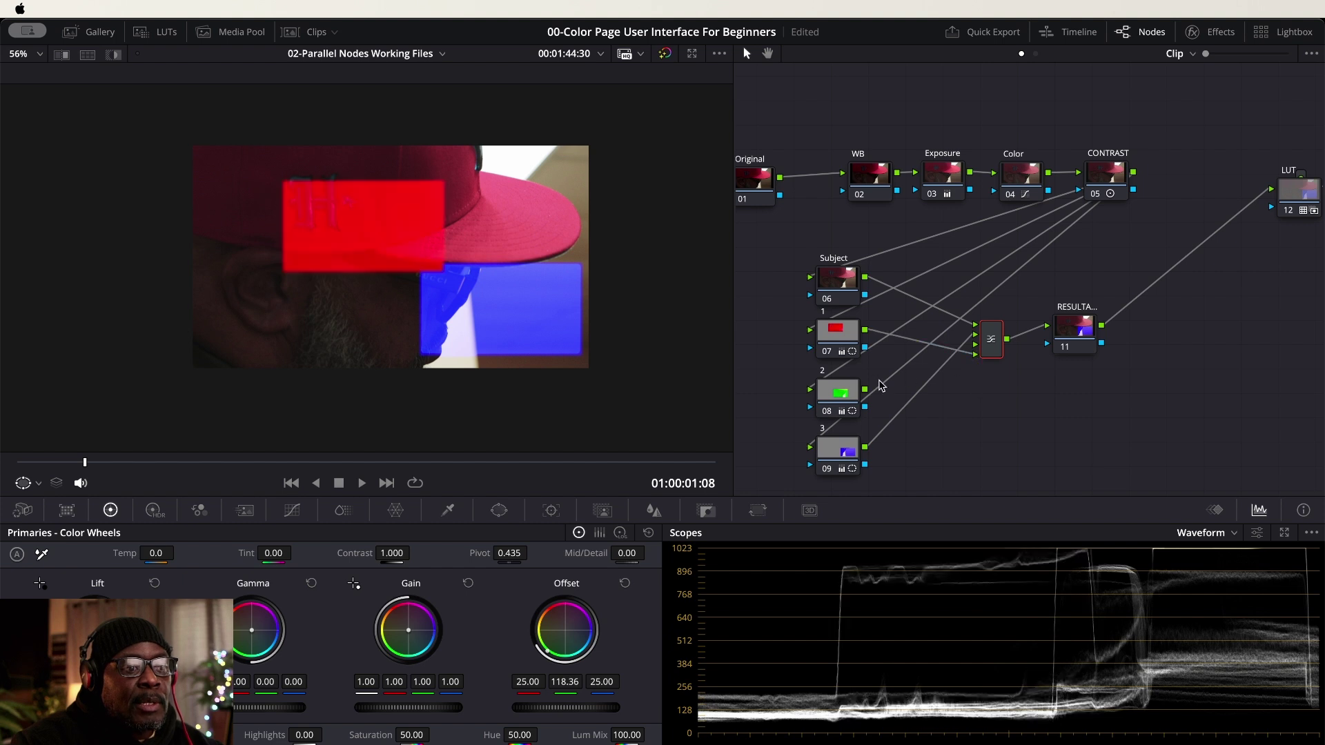
{"action": "left_click_drag", "start_coordinate": [867, 393], "coordinate": [975, 351]}
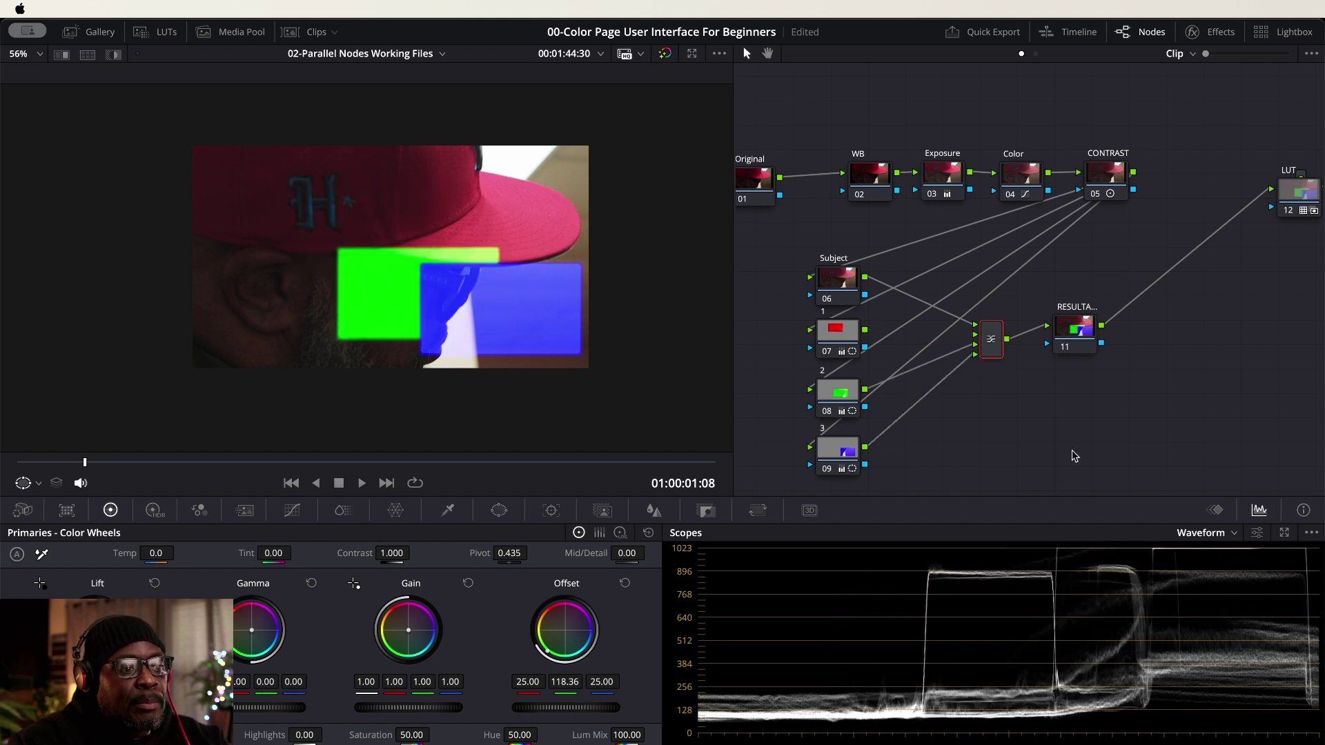
{"action": "key", "text": "ctrl+z"}
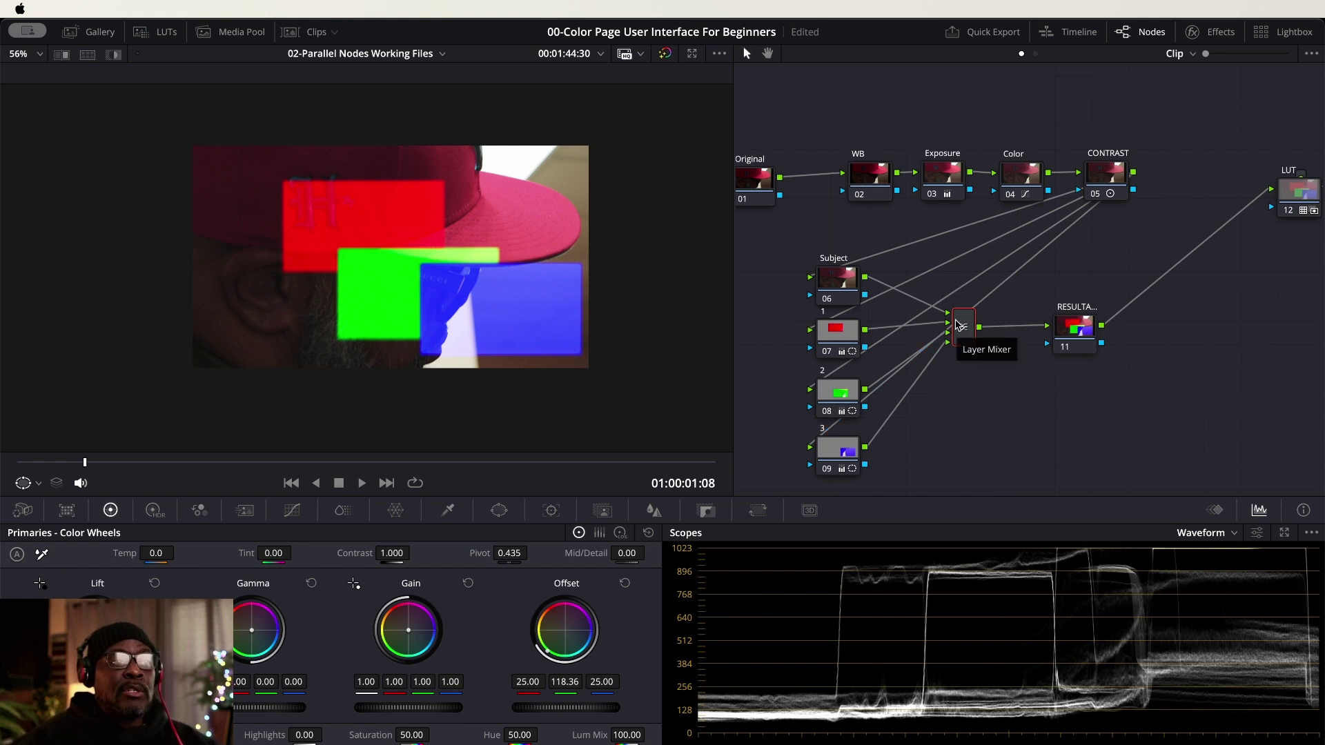
Step: Try the Color Burn and Difference composite modes on the Layer Mixer
{"action": "left_click", "coordinate": [830, 449]}
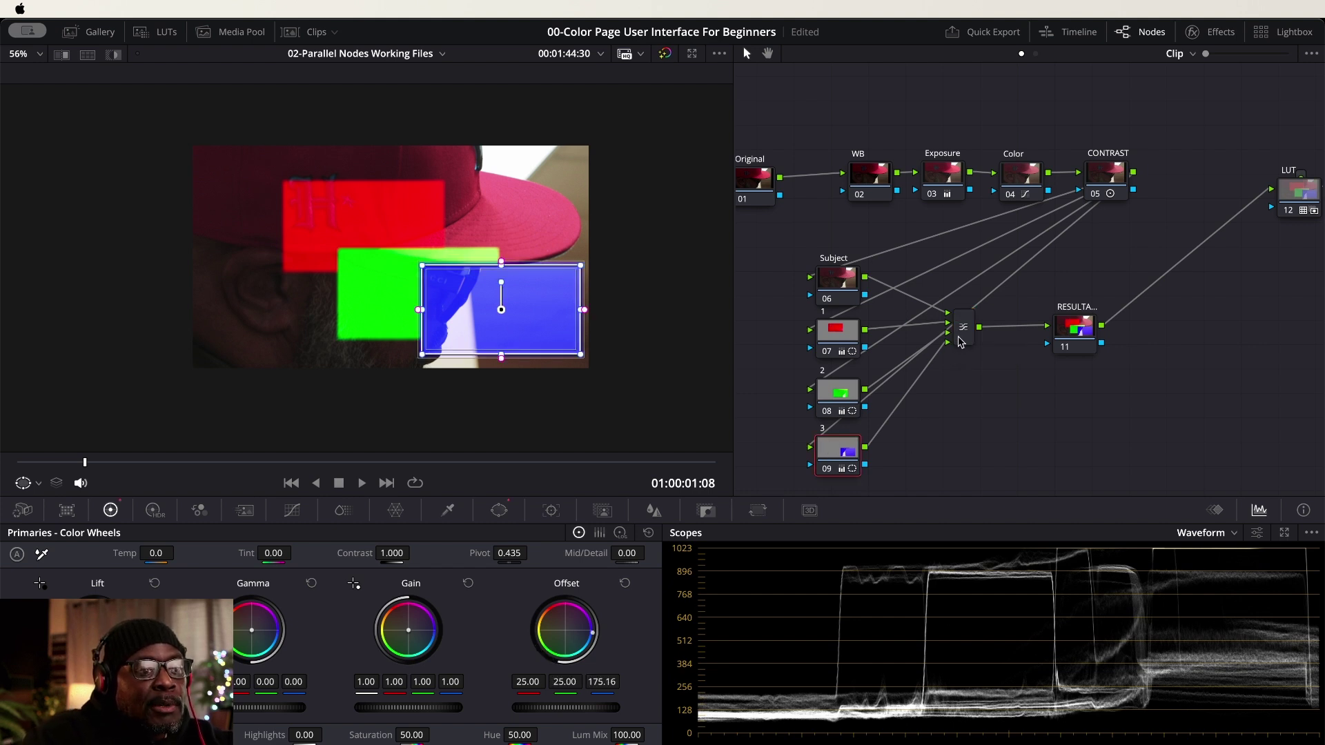
{"action": "right_click", "coordinate": [964, 344]}
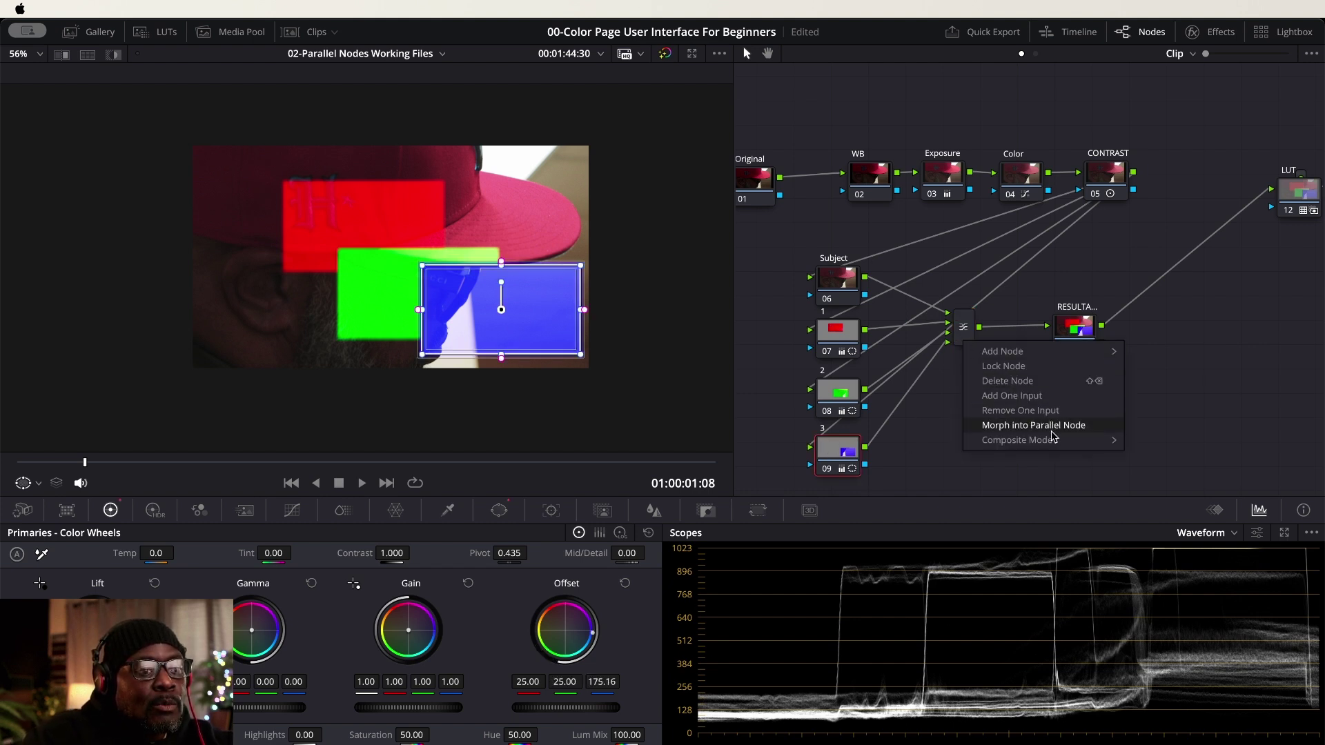
{"action": "mouse_move", "coordinate": [1052, 440]}
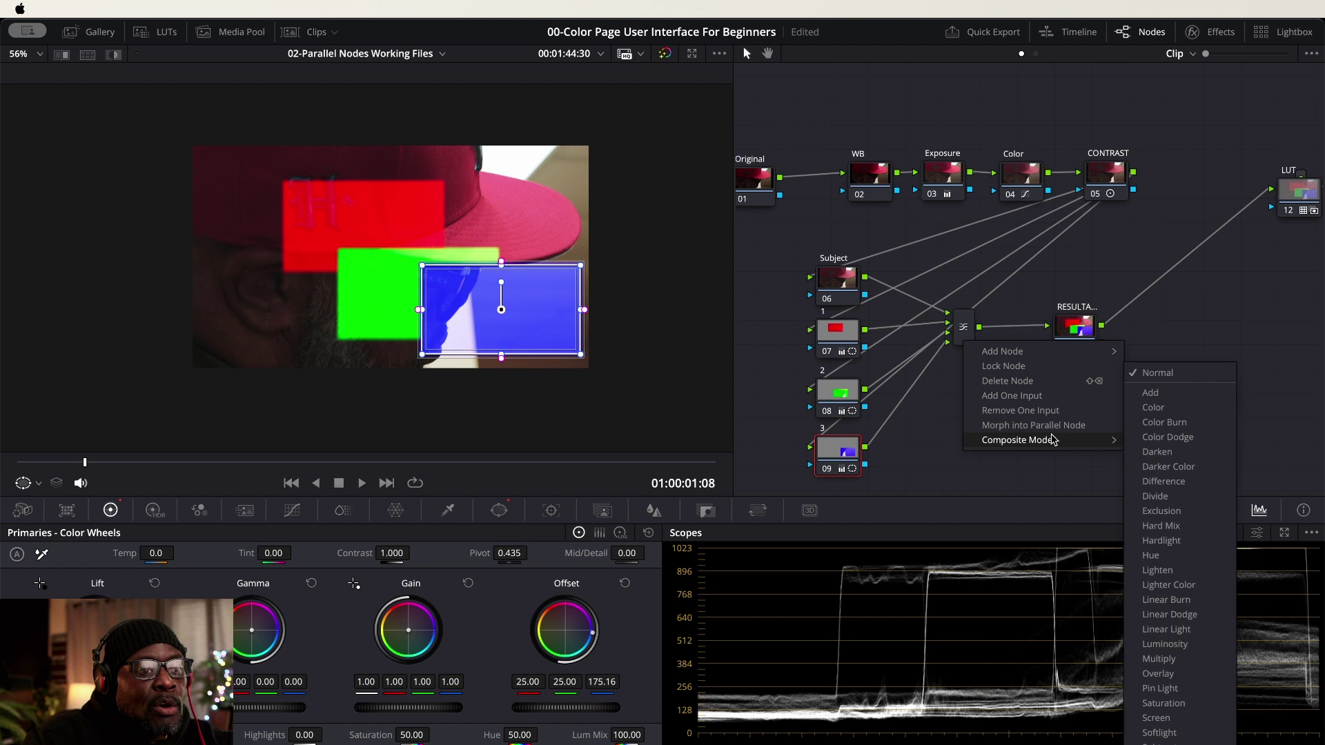
{"action": "left_click", "coordinate": [1151, 422]}
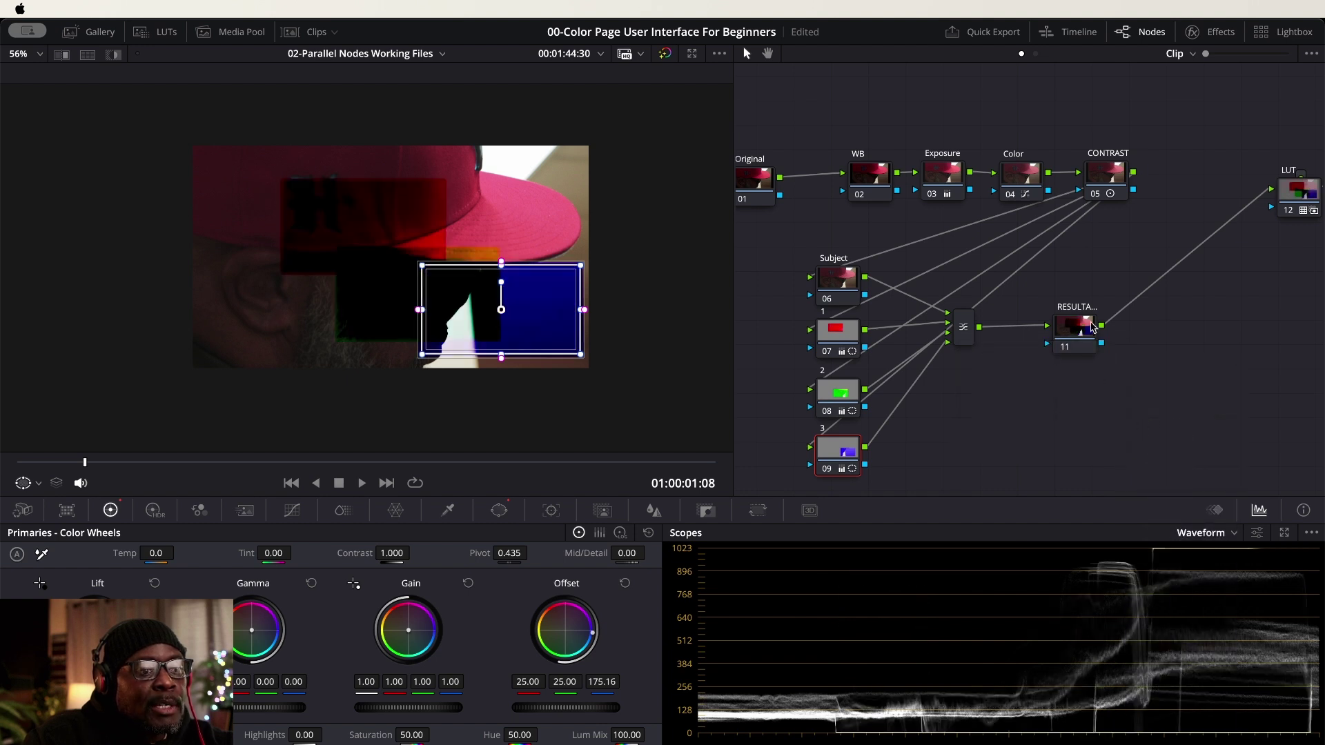
{"action": "left_click", "coordinate": [969, 341]}
{"action": "right_click", "coordinate": [969, 342]}
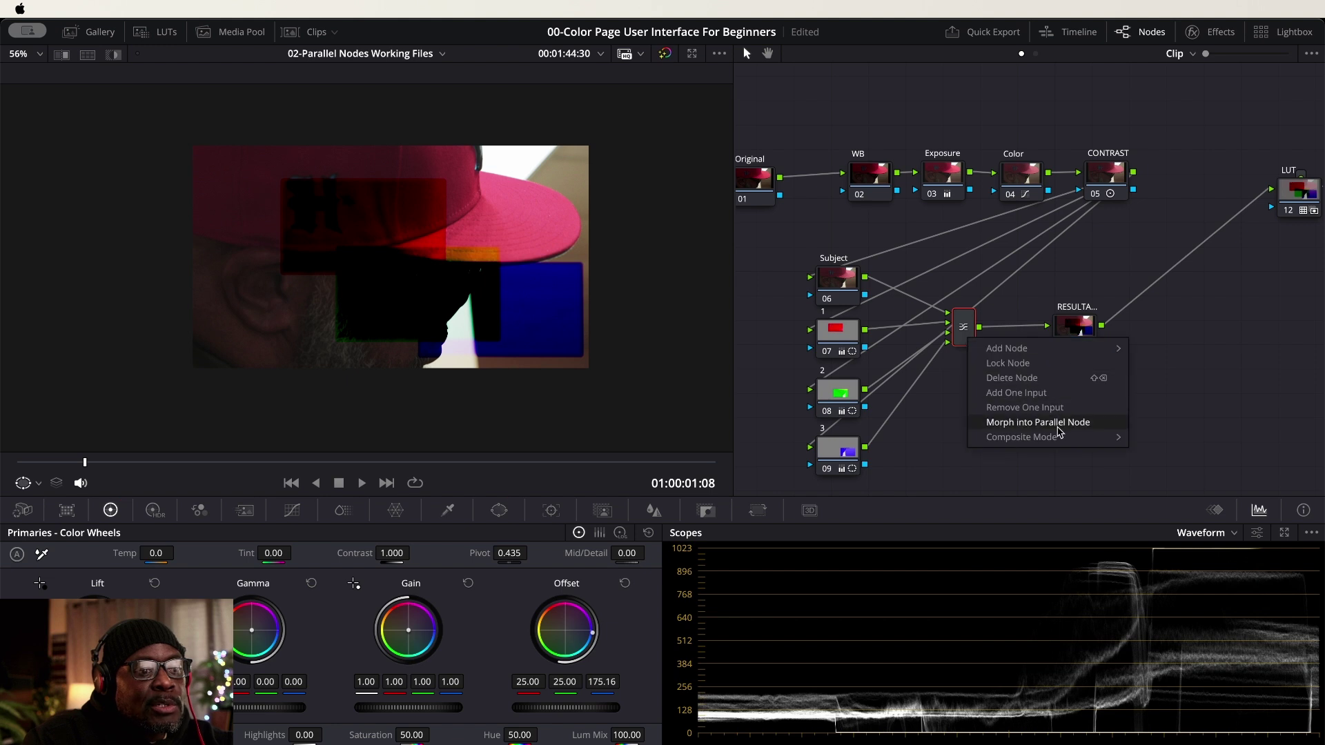
{"action": "mouse_move", "coordinate": [1062, 437]}
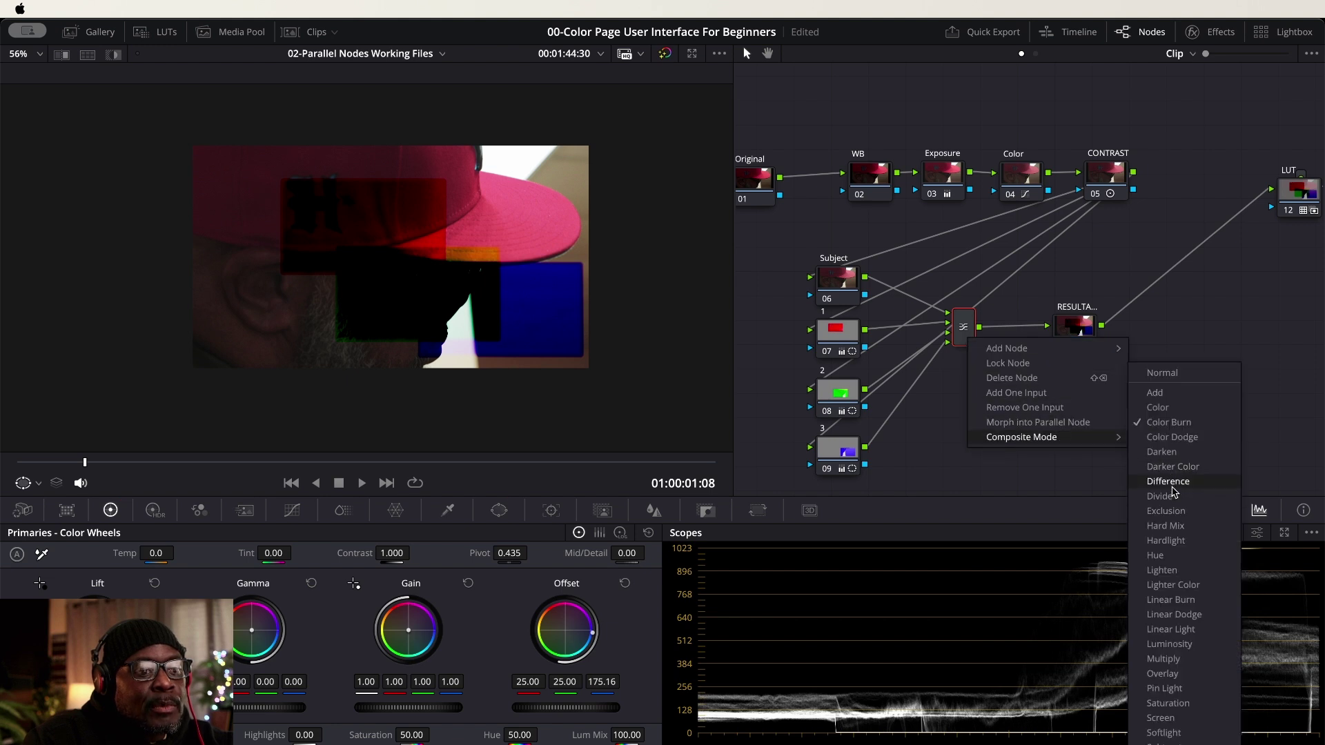
{"action": "key", "text": "Escape"}
{"action": "left_click", "coordinate": [1173, 487]}
Step: Try the Overlay and Screen composite modes on the Layer Mixer
{"action": "right_click", "coordinate": [974, 341]}
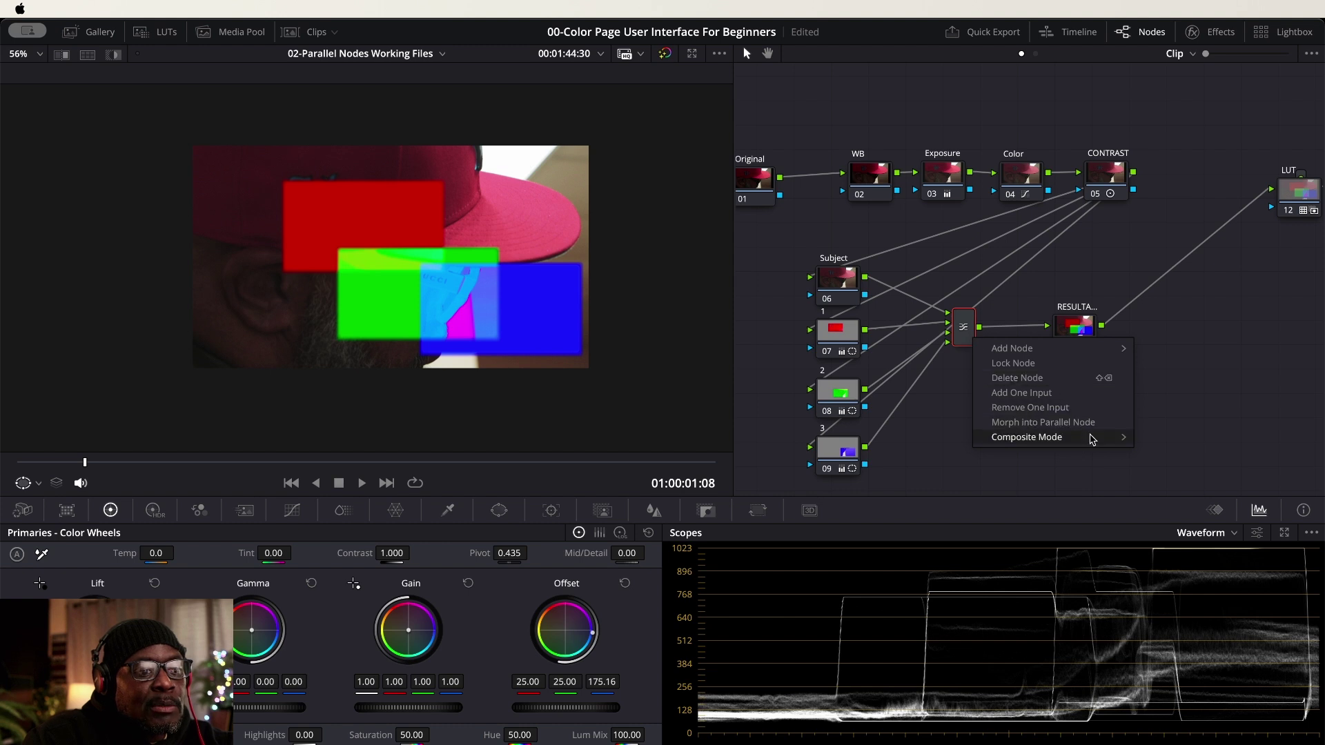
{"action": "mouse_move", "coordinate": [1092, 439]}
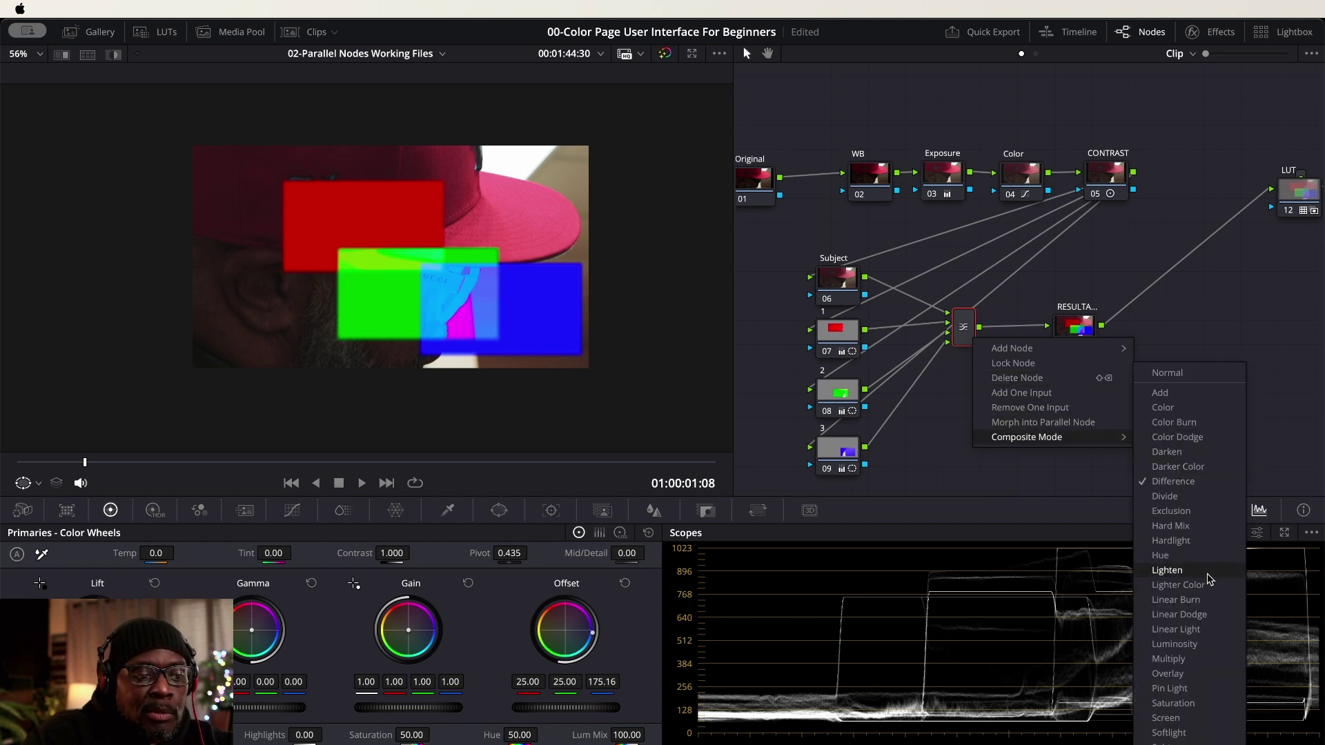
{"action": "left_click", "coordinate": [1168, 673]}
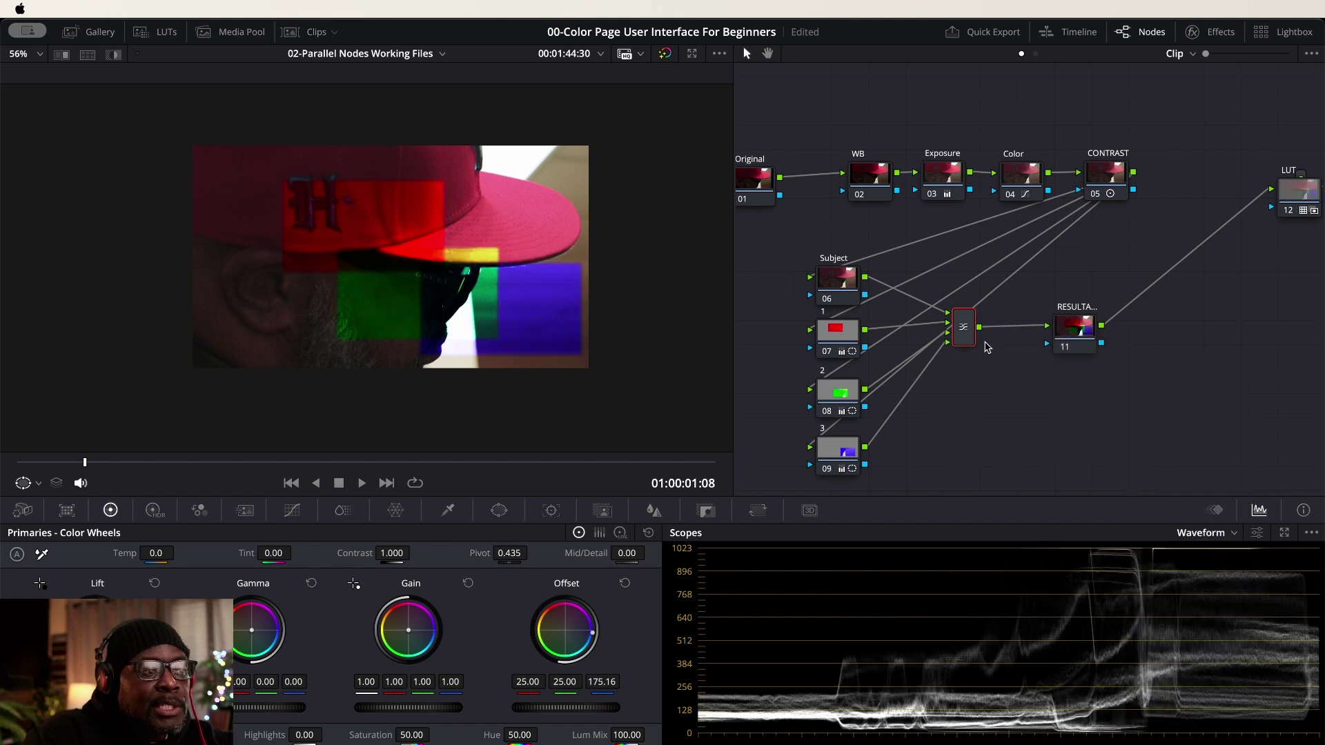
{"action": "right_click", "coordinate": [967, 347]}
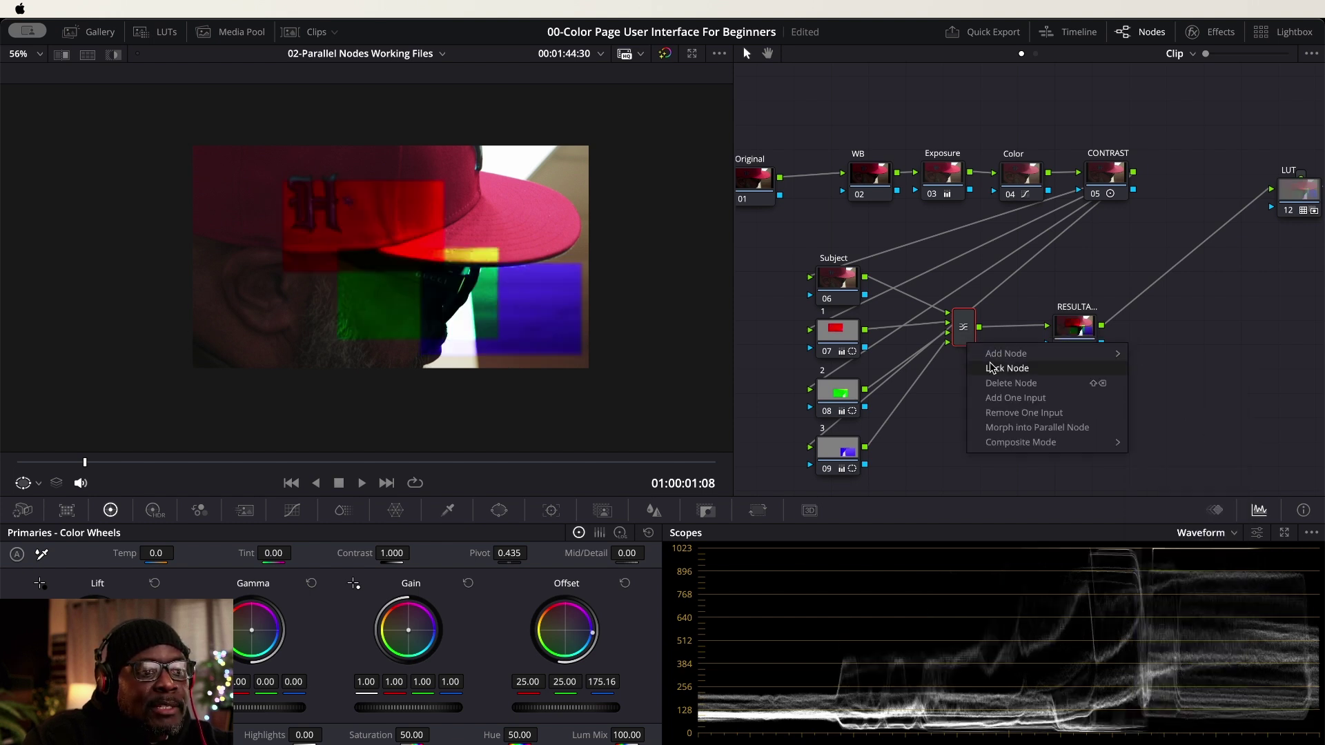
{"action": "mouse_move", "coordinate": [1033, 447]}
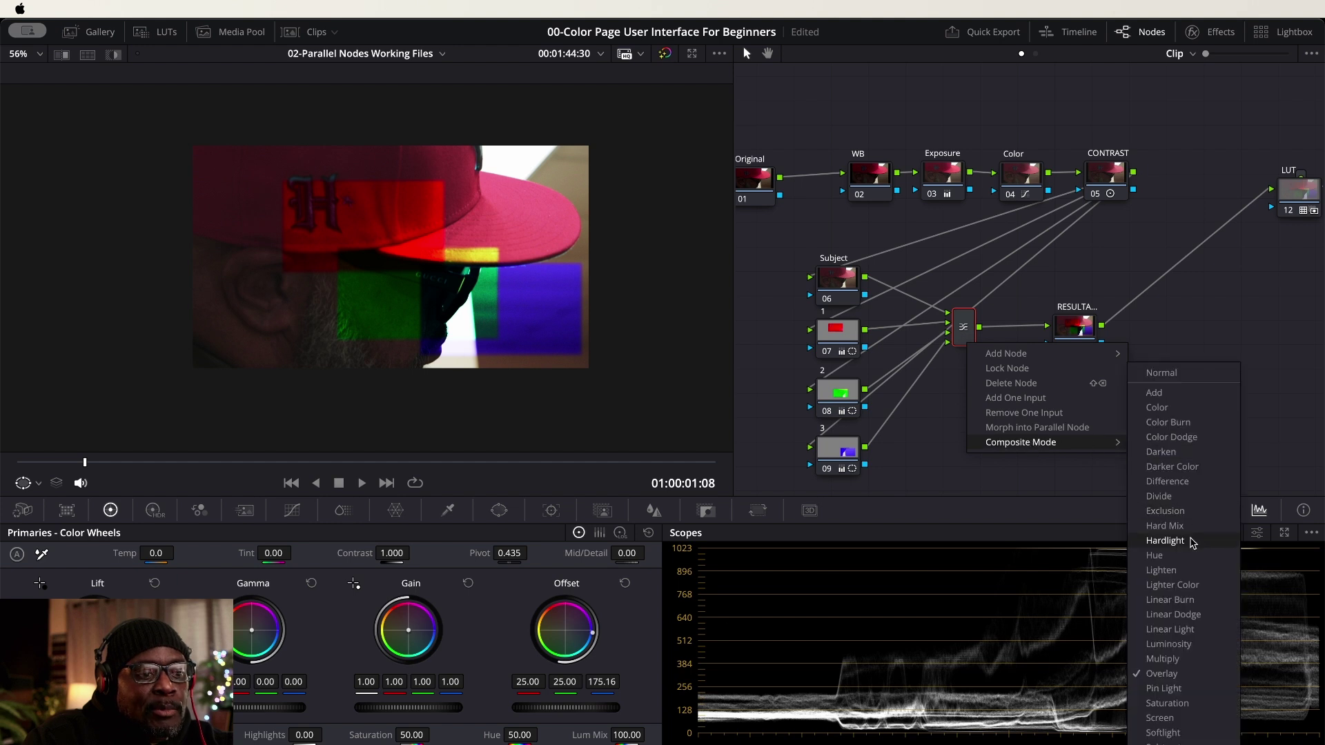
{"action": "left_click", "coordinate": [1209, 724]}
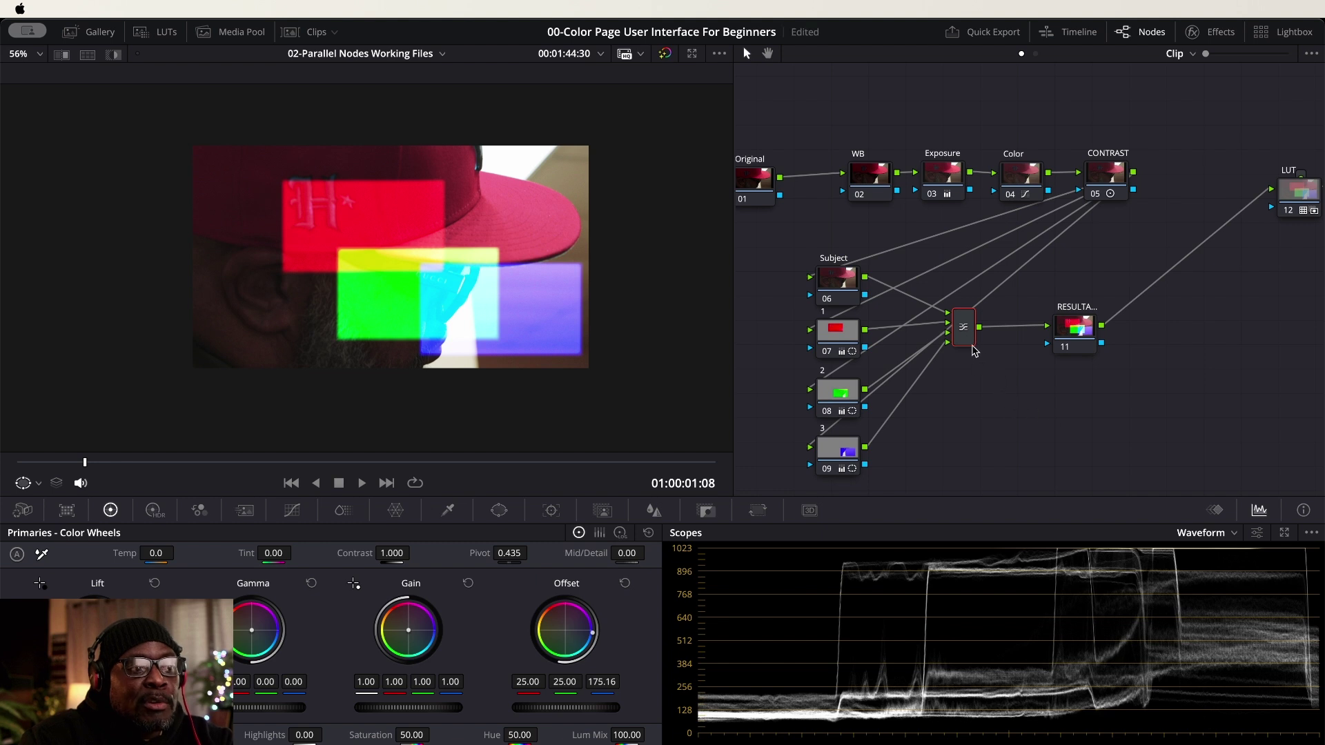
Step: Set the Layer Mixer's composite mode back to Normal
{"action": "right_click", "coordinate": [970, 343]}
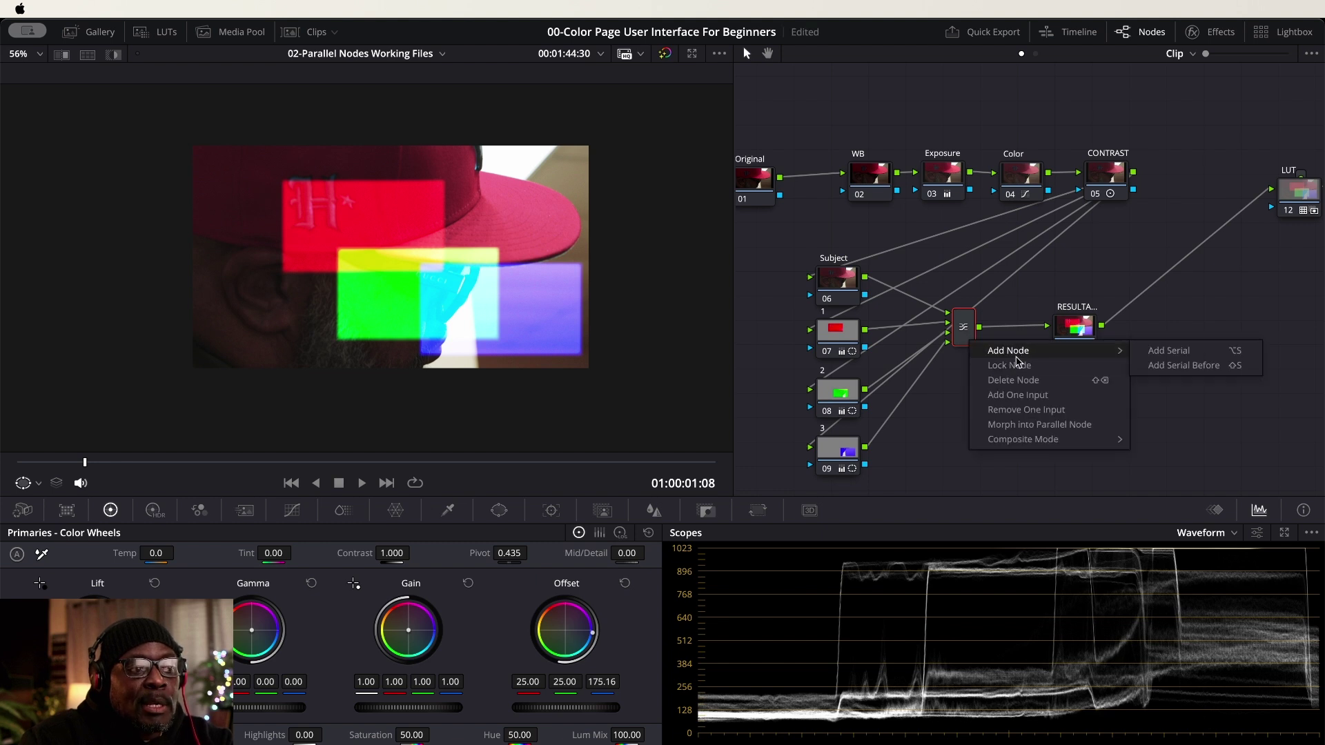
{"action": "mouse_move", "coordinate": [1048, 436]}
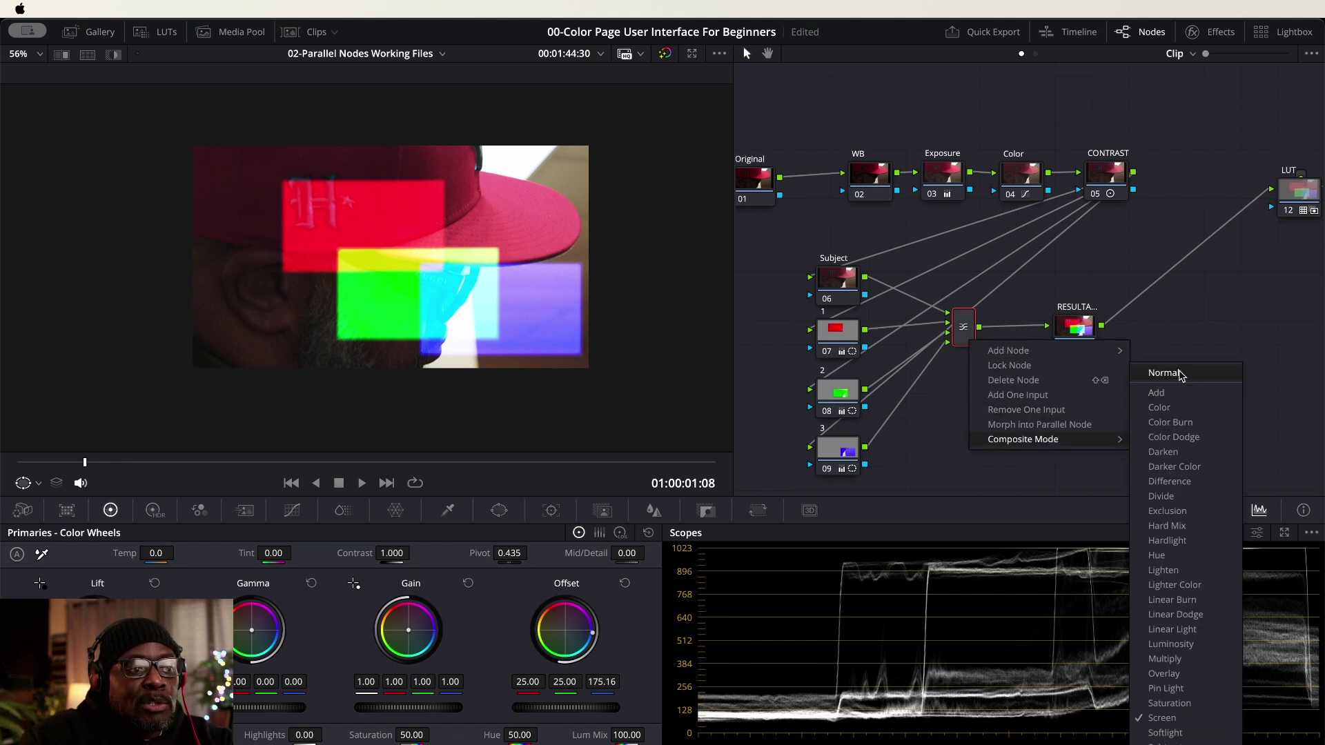
{"action": "left_click", "coordinate": [1179, 376]}
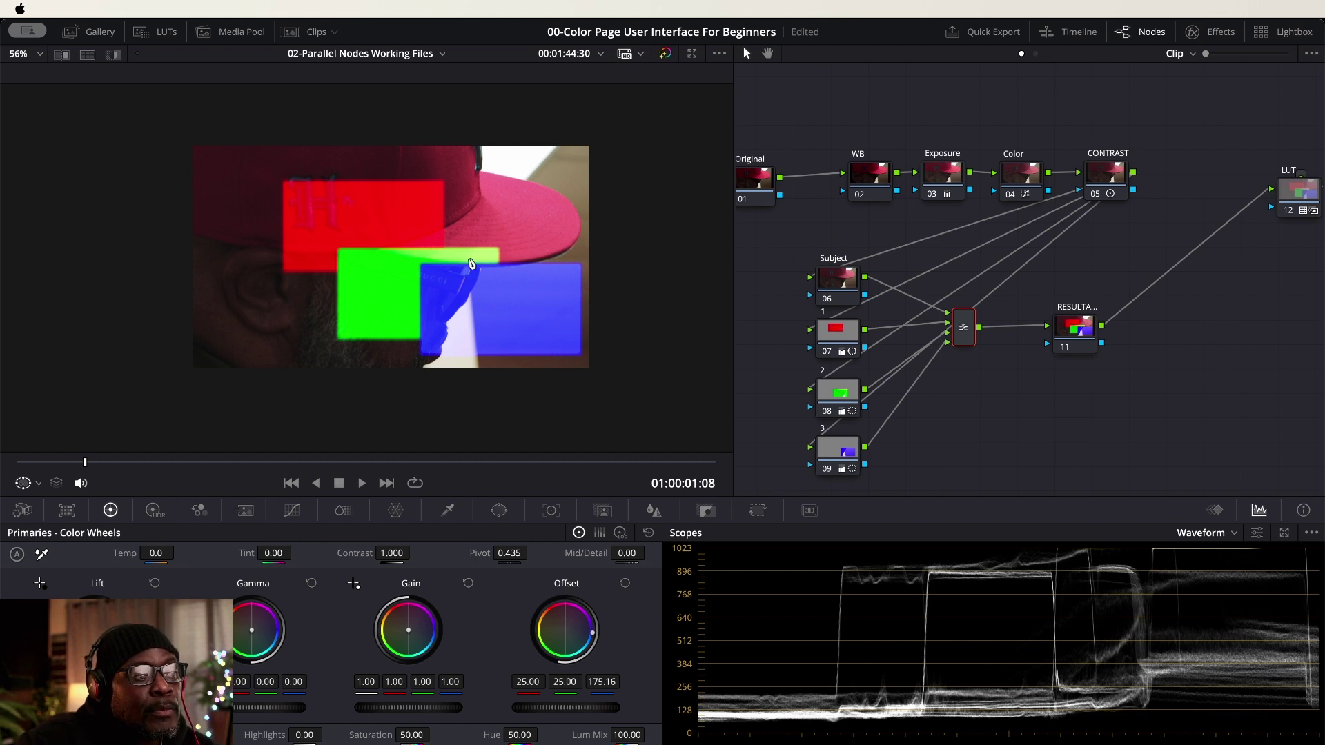
Step: Move node 2's green window up so it overlaps the cap's brim and the red window, and select node 3
{"action": "left_click", "coordinate": [854, 394]}
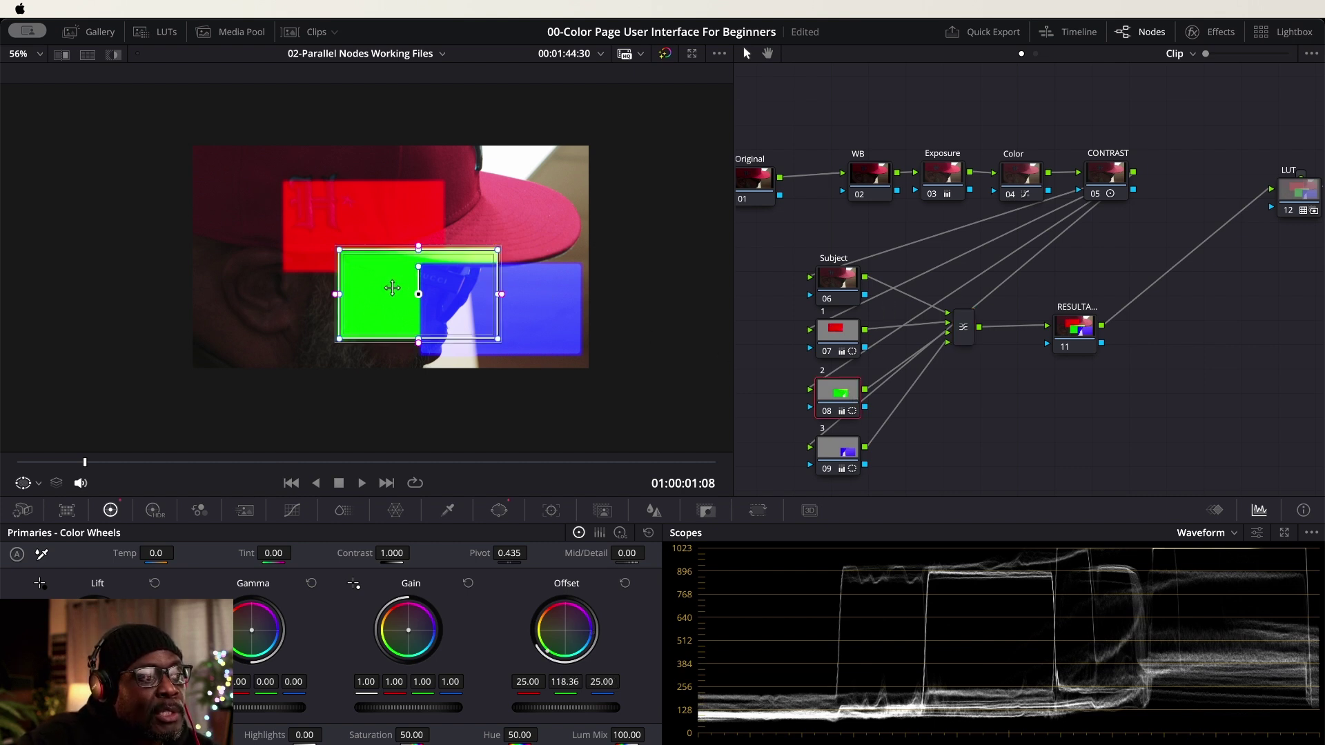
{"action": "left_click_drag", "start_coordinate": [392, 285], "coordinate": [396, 258]}
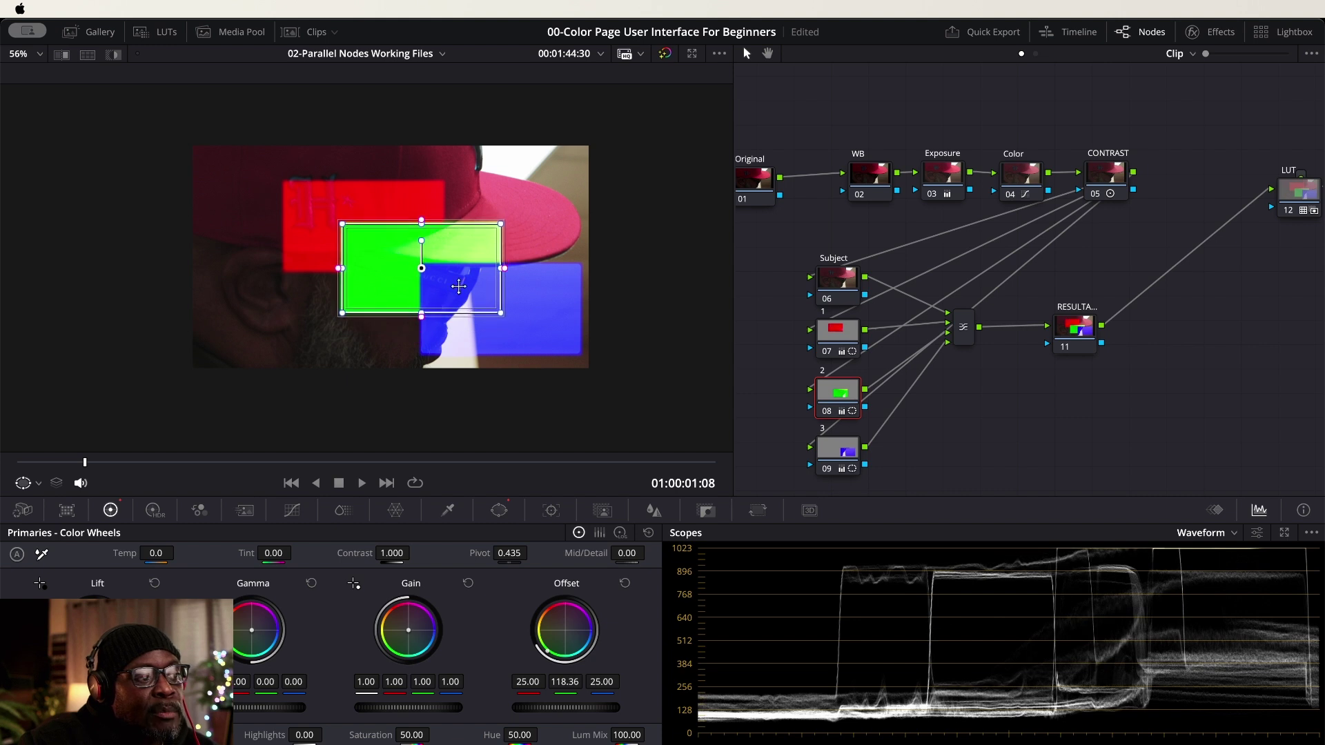
{"action": "left_click", "coordinate": [849, 450]}
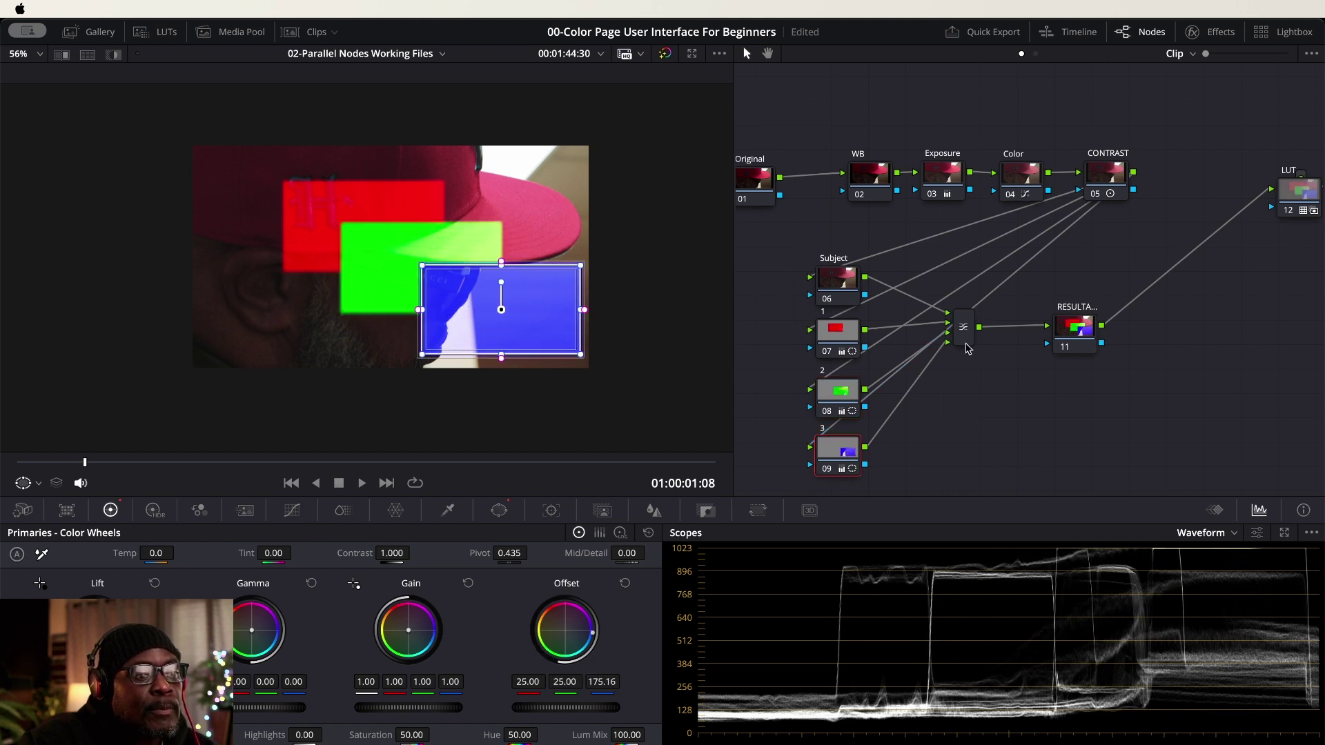
{"action": "left_click", "coordinate": [967, 343]}
{"action": "right_click", "coordinate": [968, 345]}
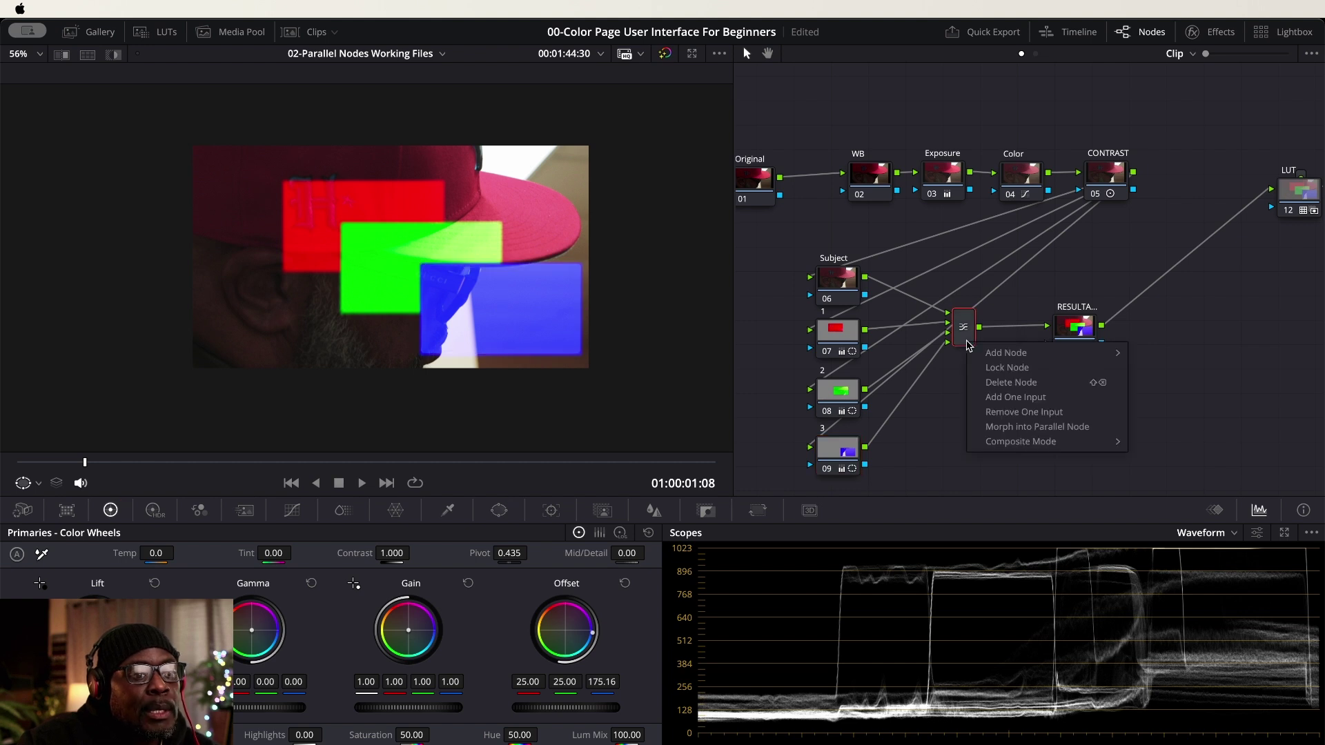
{"action": "left_click", "coordinate": [1093, 433]}
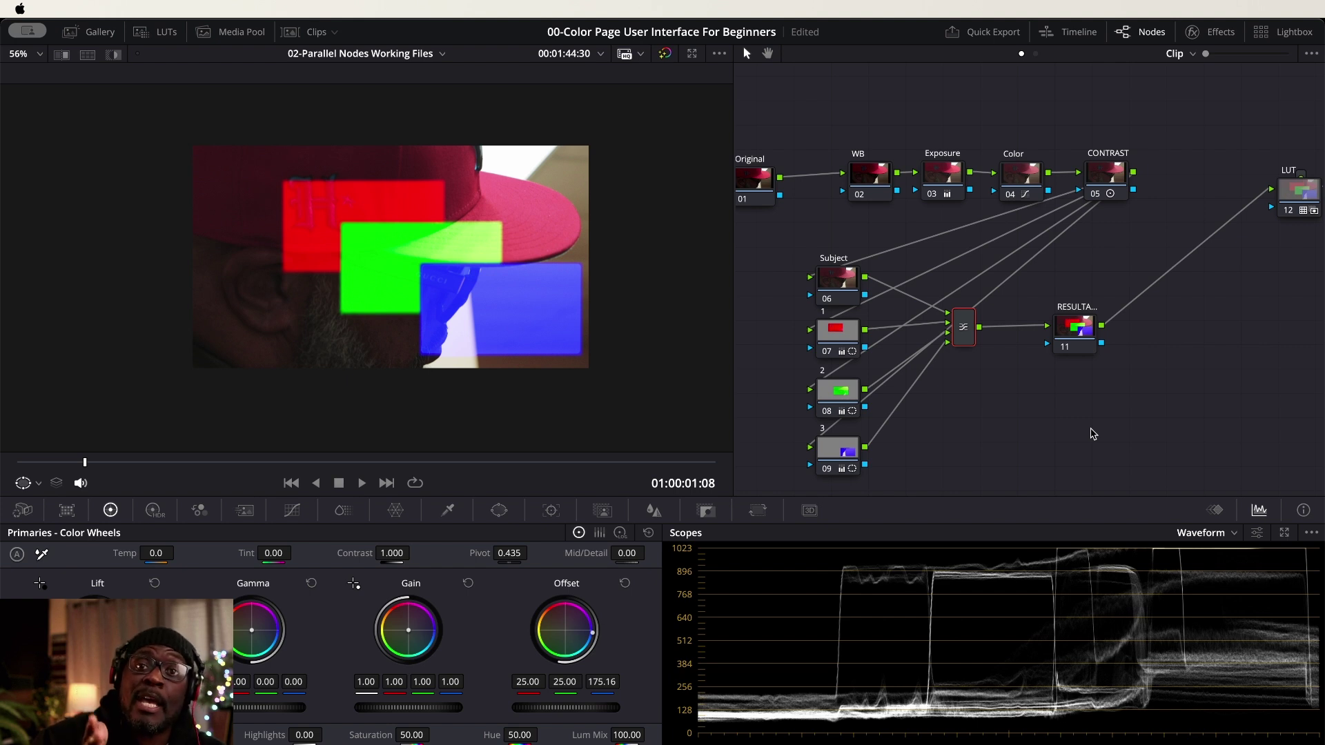
Step: Morph the Layer Mixer into a Parallel node to compare the overlapping coloured windows, and save the project
{"action": "right_click", "coordinate": [973, 344]}
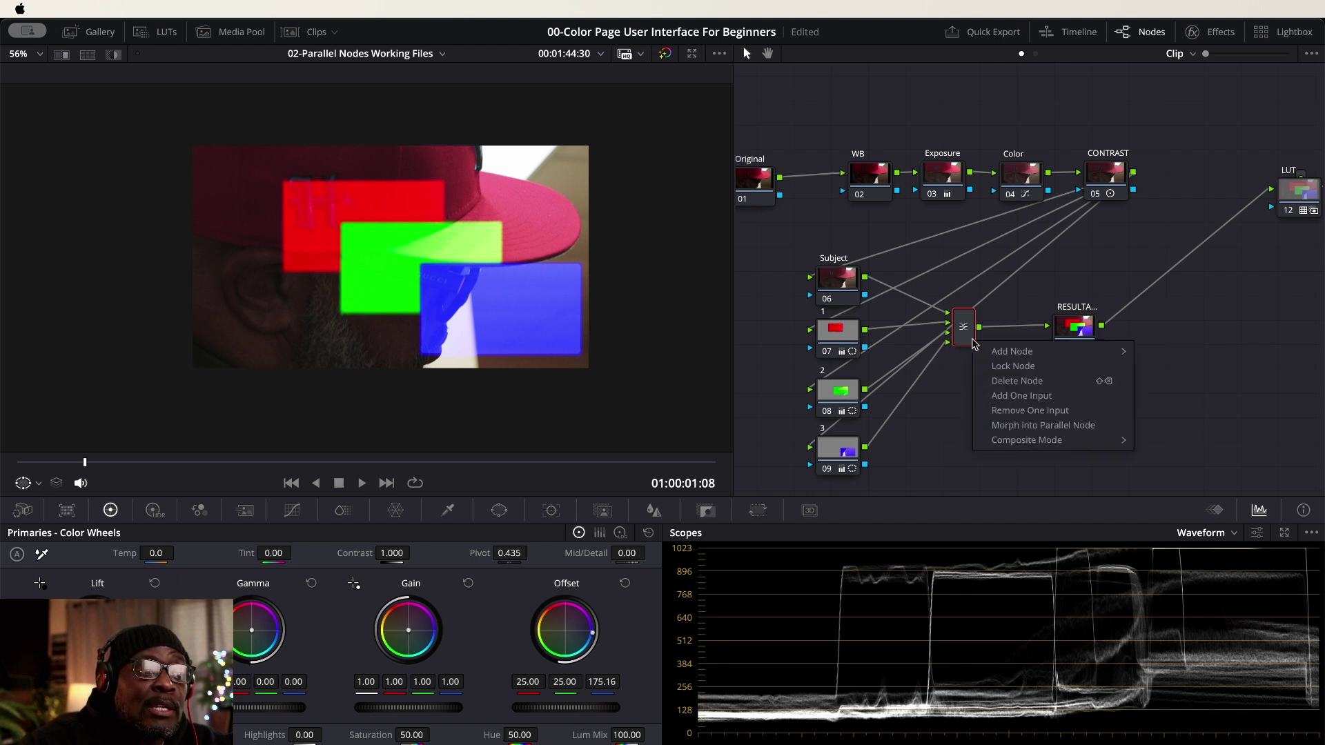
{"action": "left_click", "coordinate": [1035, 428]}
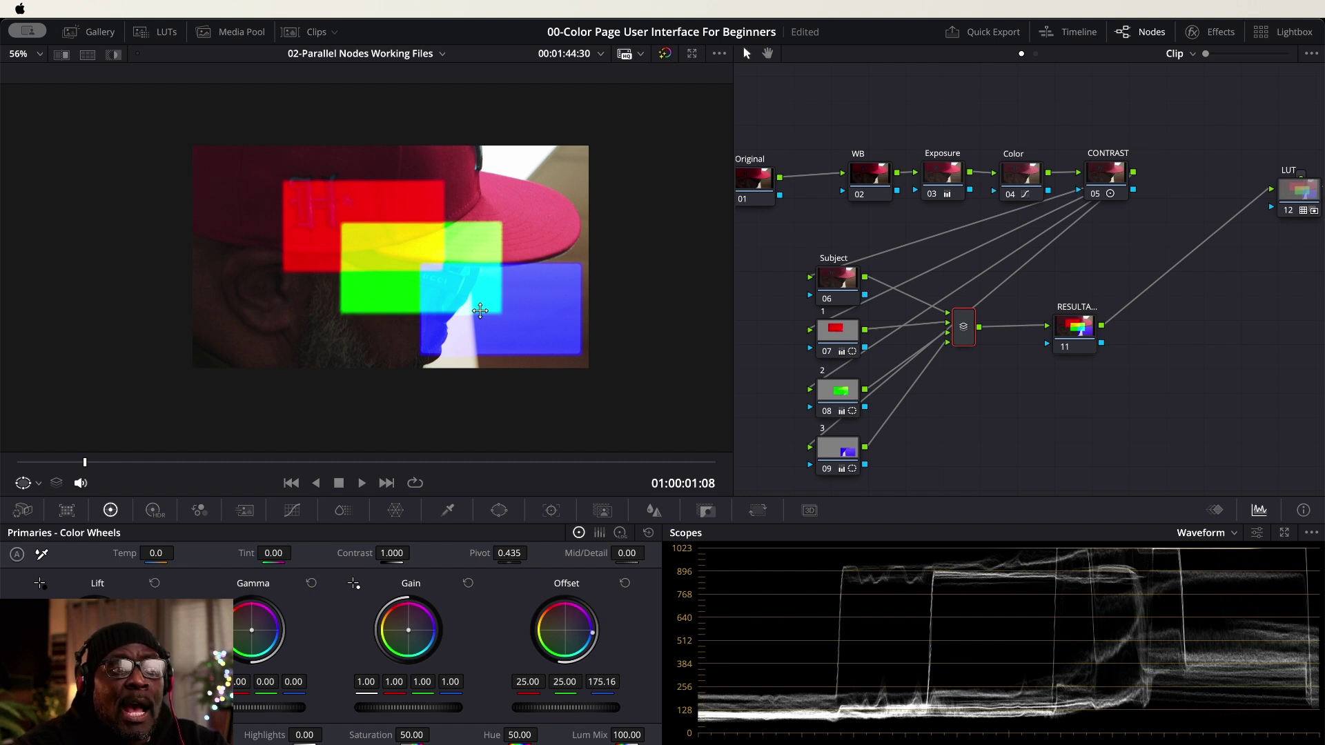
{"action": "key", "text": "cmd+s"}
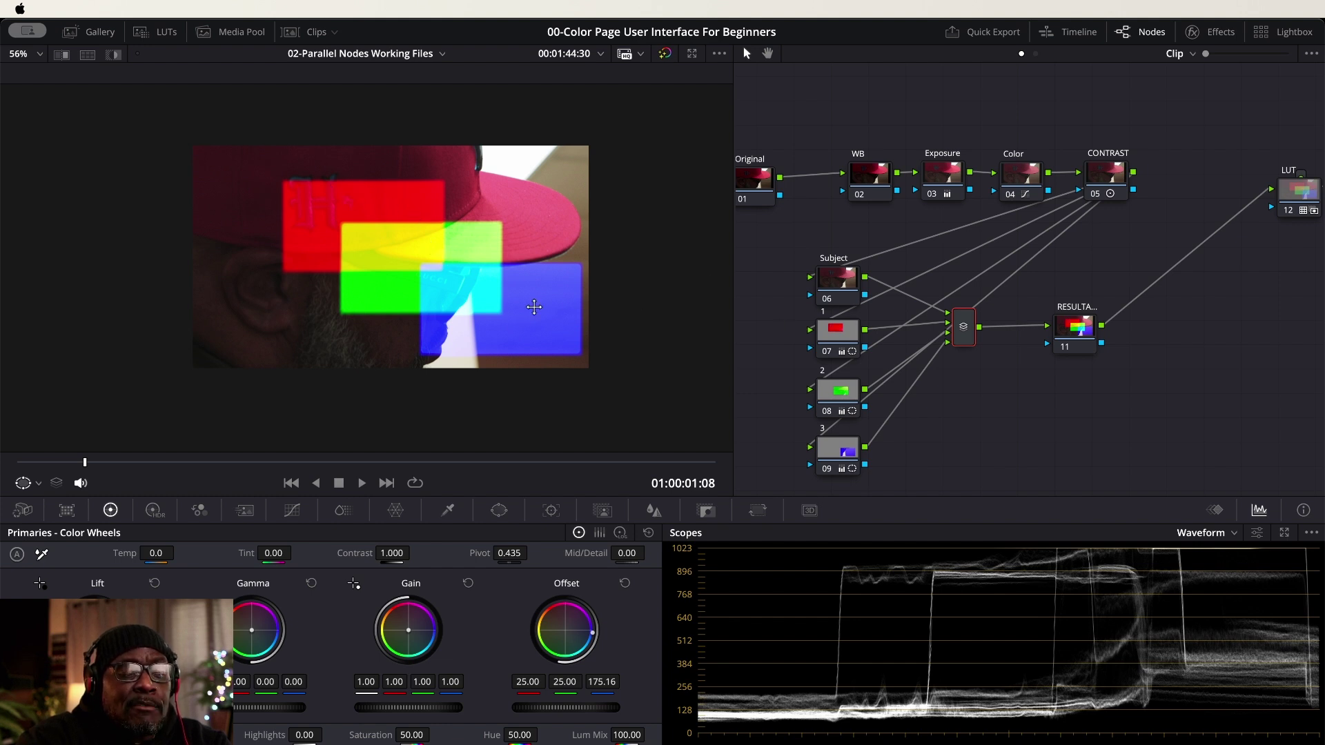
Step: Morph the Parallel node that combines the Subject and coloured window nodes back into a Layer Mixer node
{"action": "right_click", "coordinate": [966, 343]}
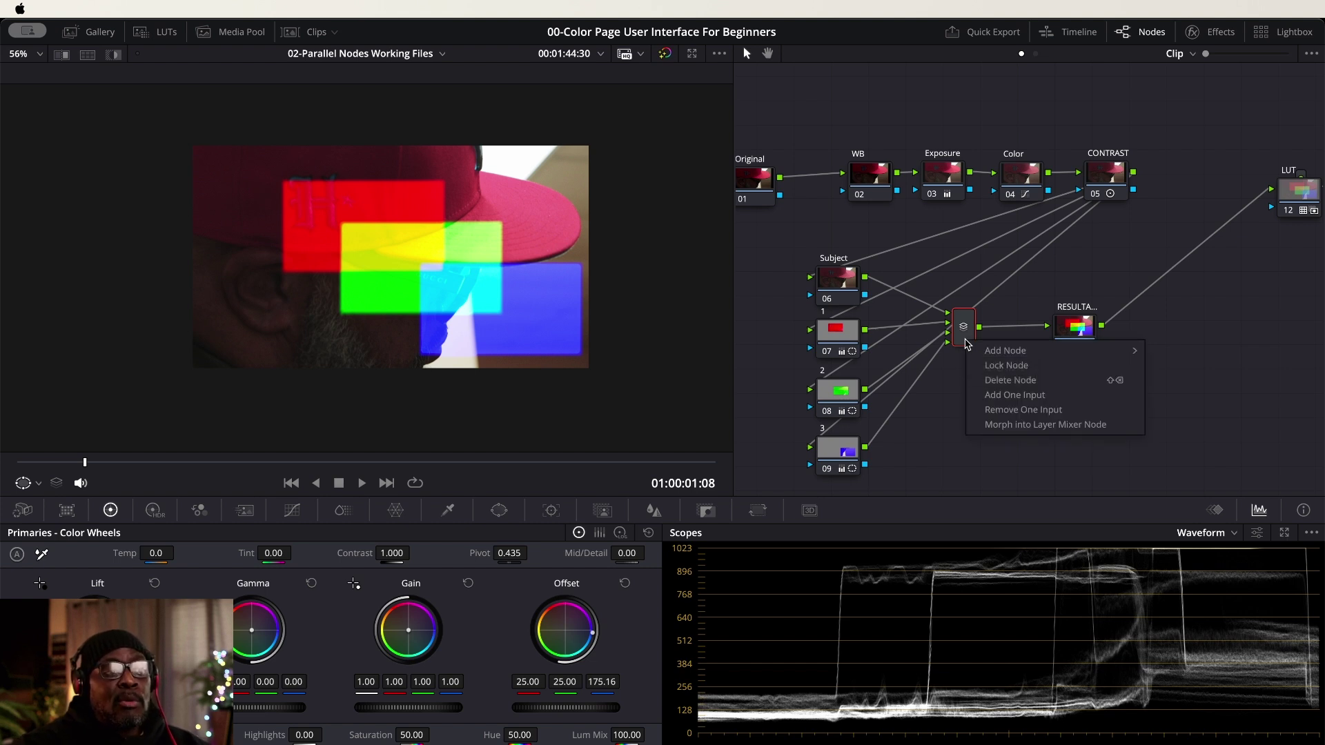
{"action": "left_click", "coordinate": [1020, 424]}
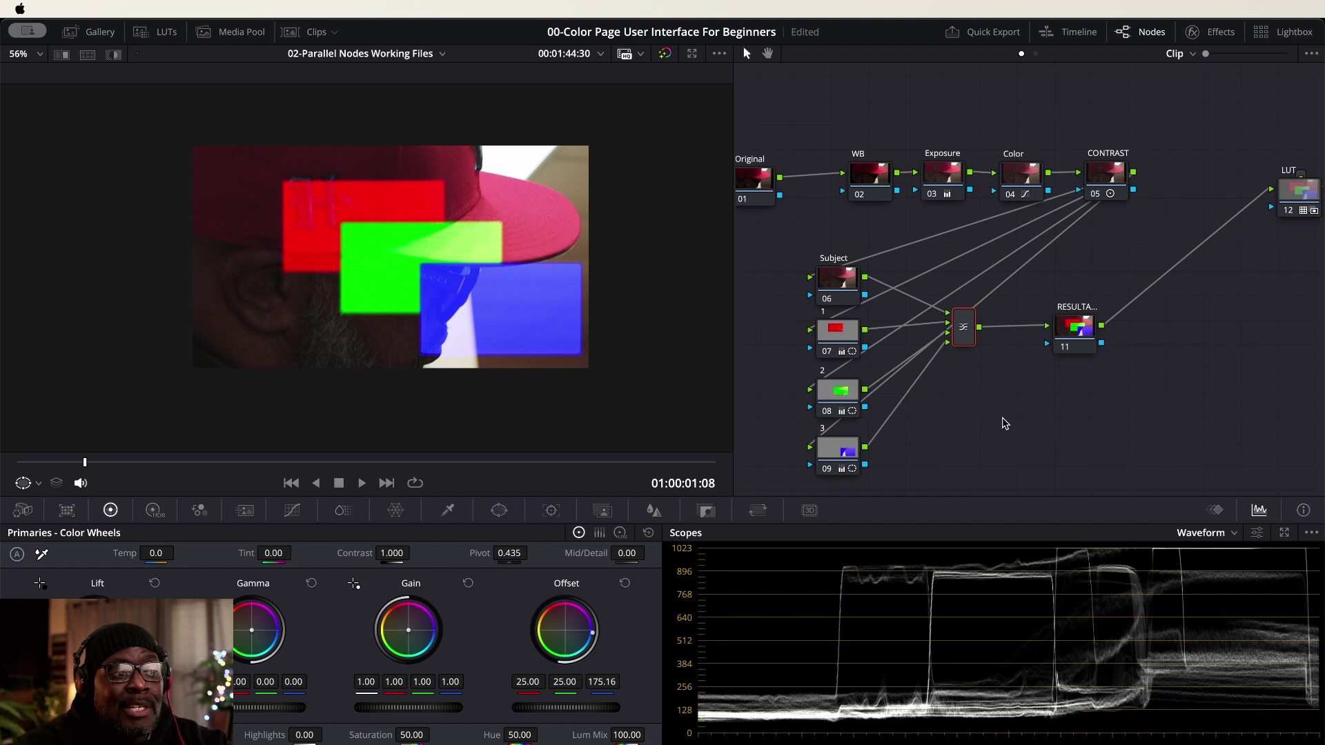
{"action": "scroll", "coordinate": [994, 407], "scroll_direction": "left", "scroll_amount": 3}
{"action": "scroll", "coordinate": [1081, 386], "scroll_direction": "left", "scroll_amount": 1}
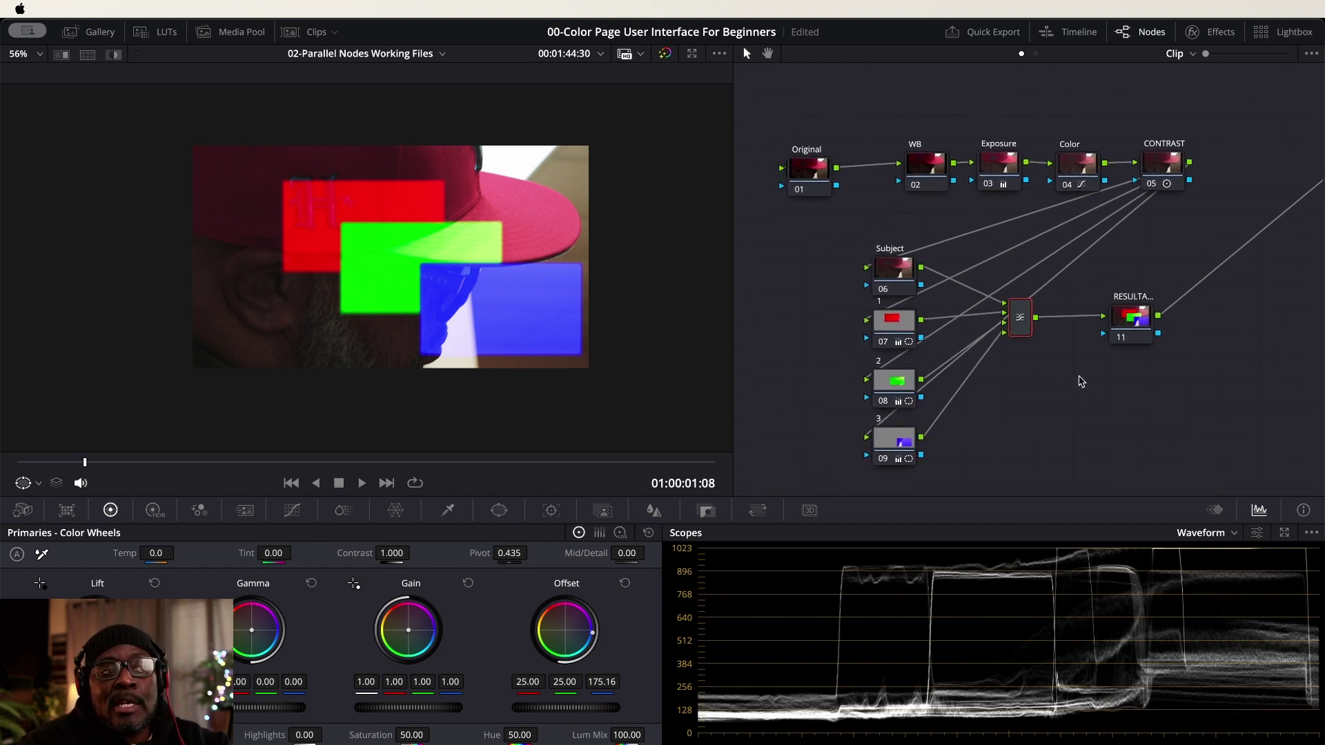